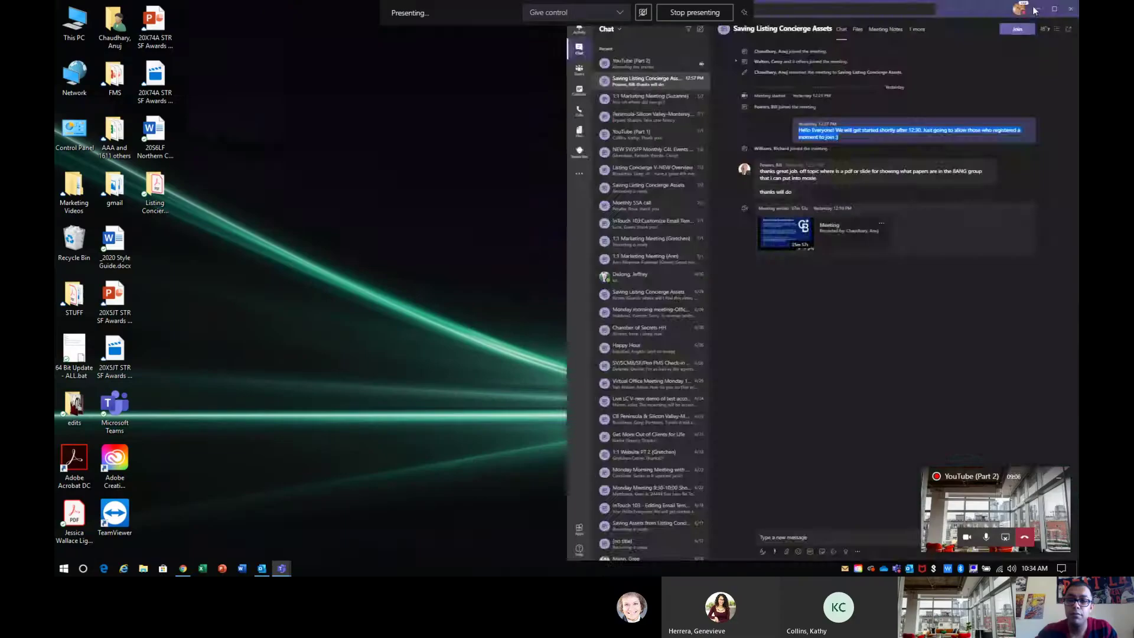
Step: Minimise the Teams window, clear the desktop and switch to the YouTube page in Chrome
click(1039, 8)
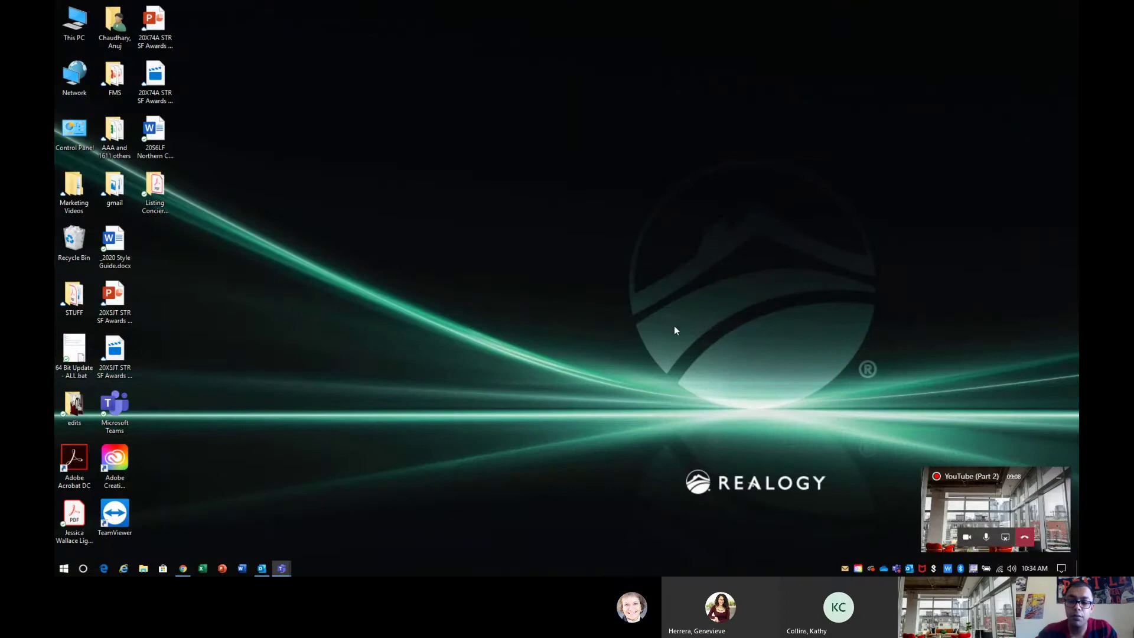
click(1056, 485)
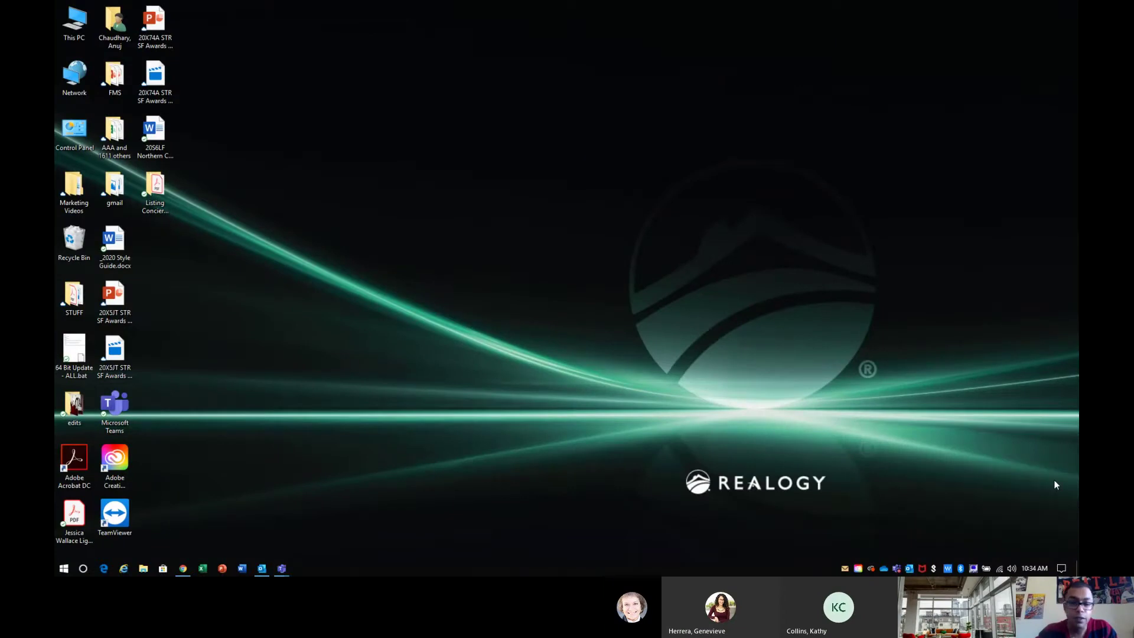
click(183, 569)
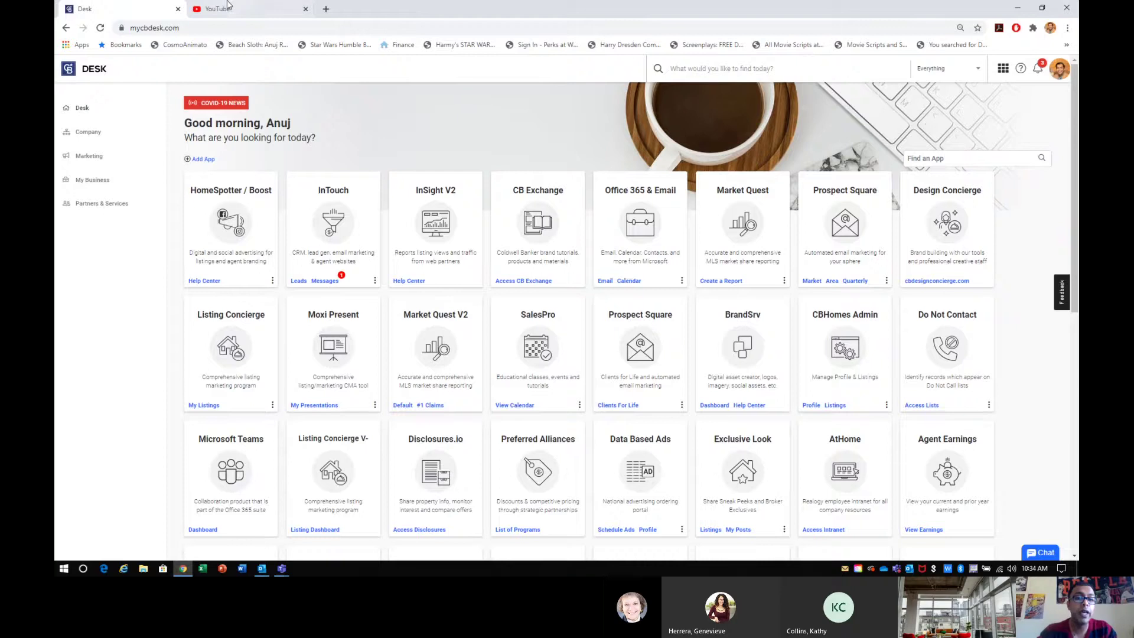
click(227, 10)
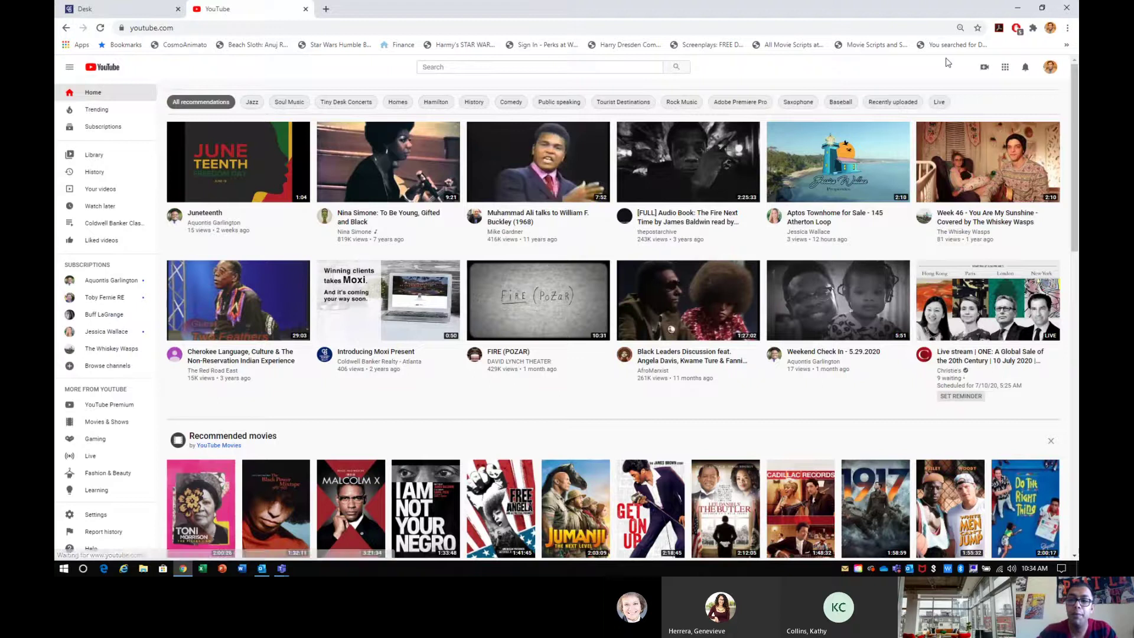
Step: Open your own YouTube channel page and look over its latest class, created playlists and uploads
click(1050, 66)
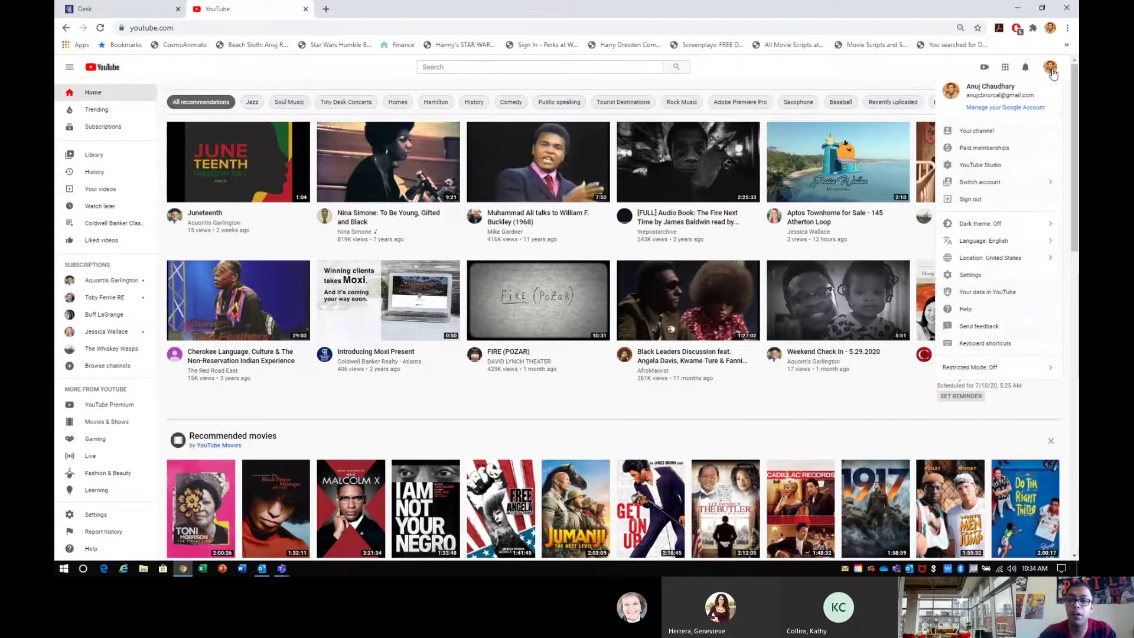
click(984, 131)
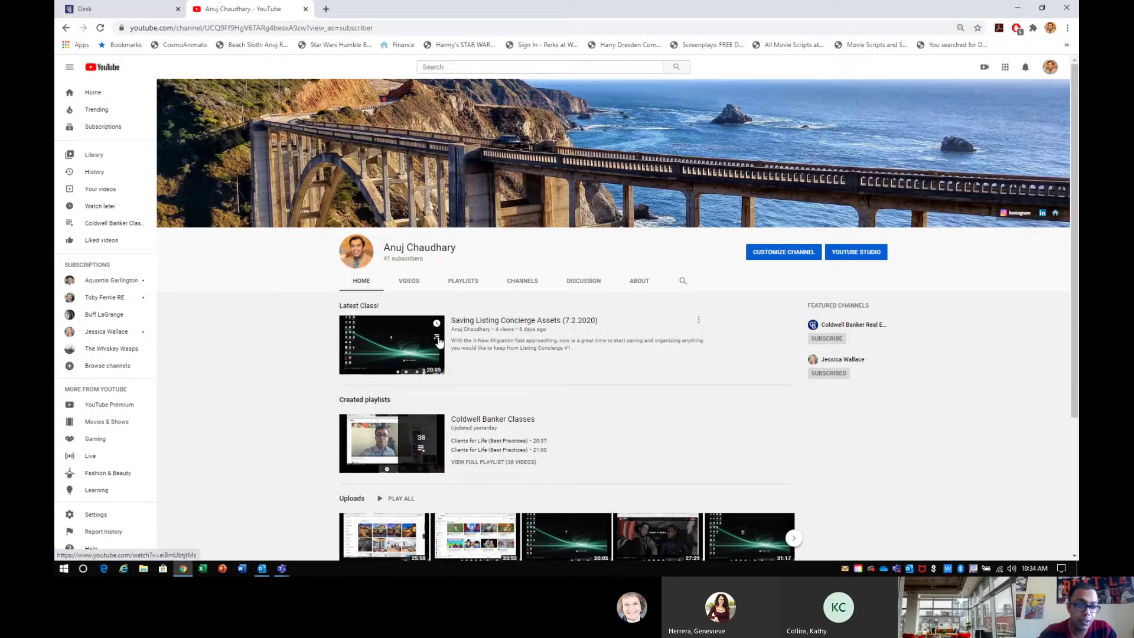
scroll(462, 378, down, 3)
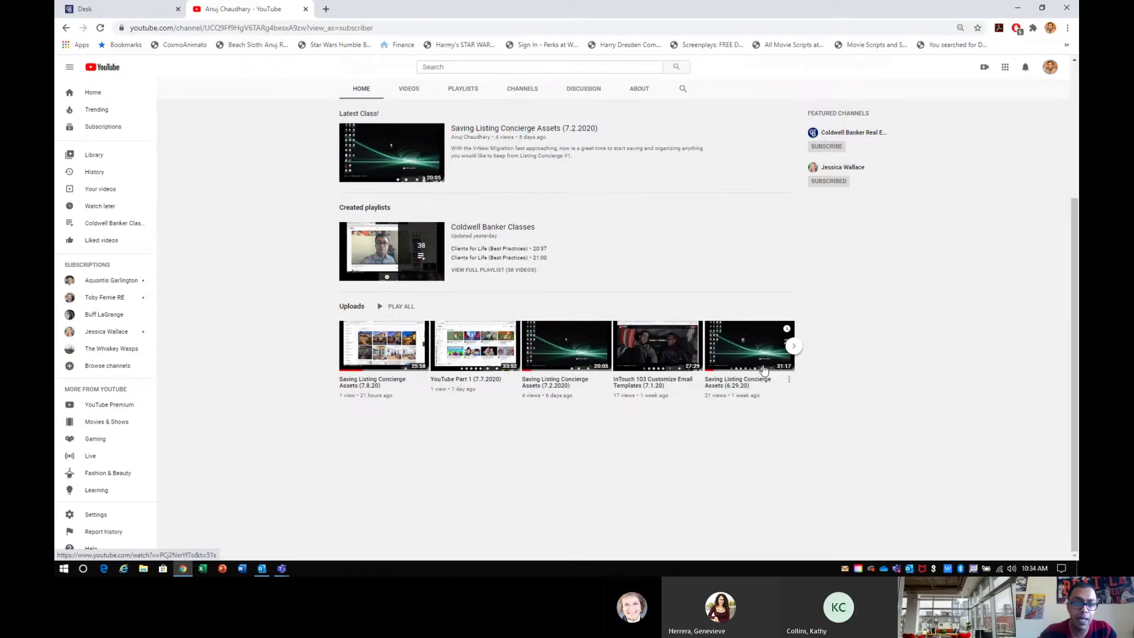
scroll(762, 369, up, 3)
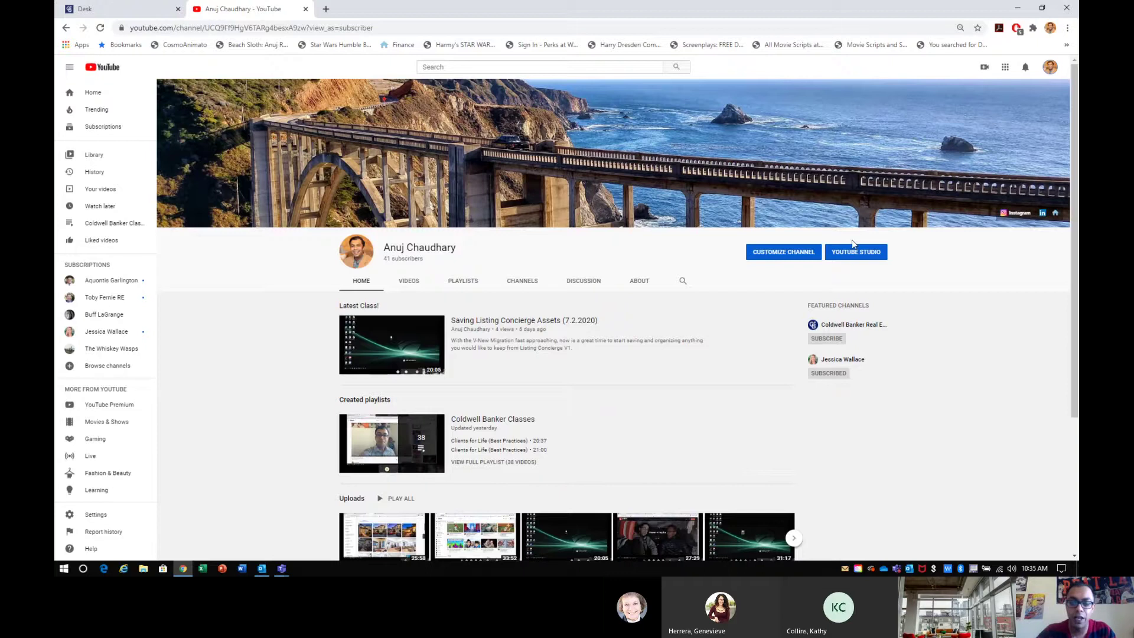
key(ctrl+plus)
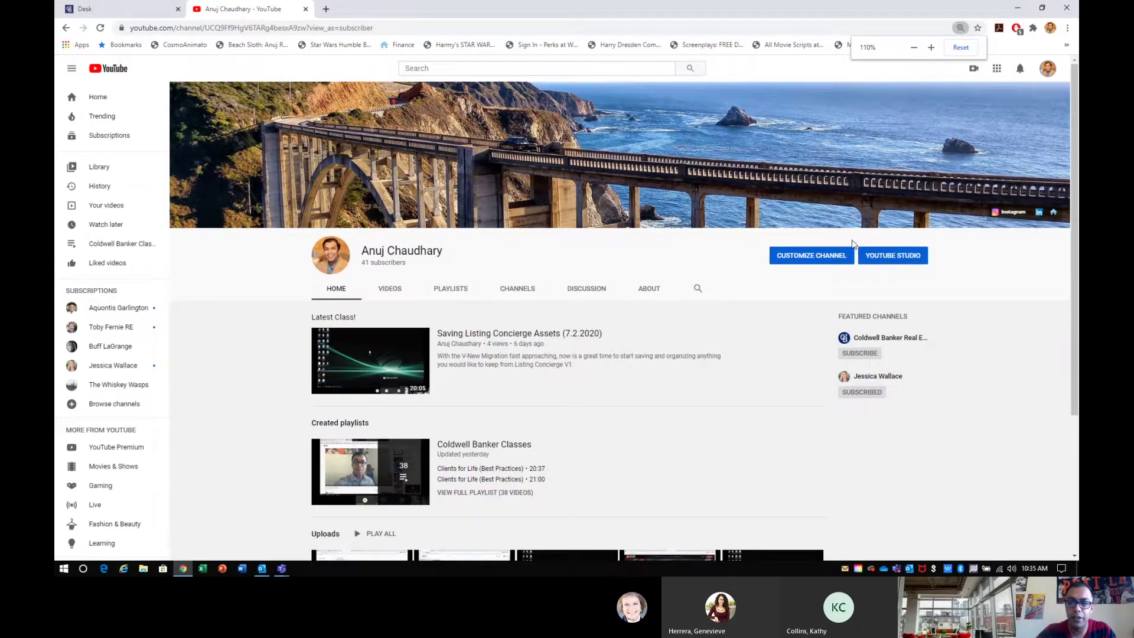
key(ctrl+plus)
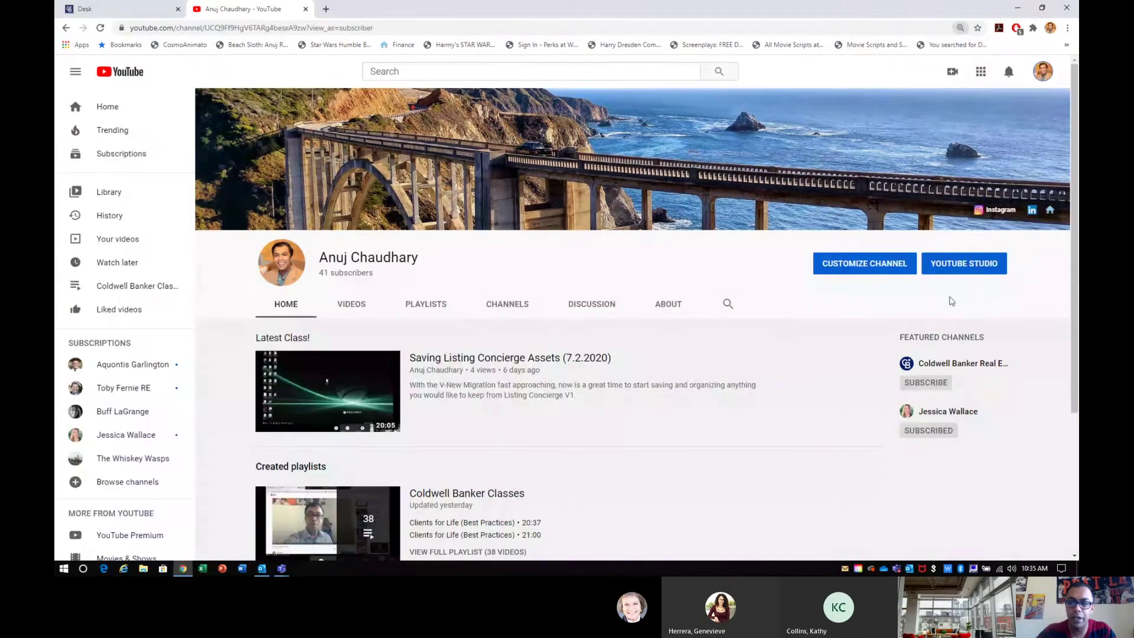
Step: View the accounts available for switching and return to the main account options
click(1042, 76)
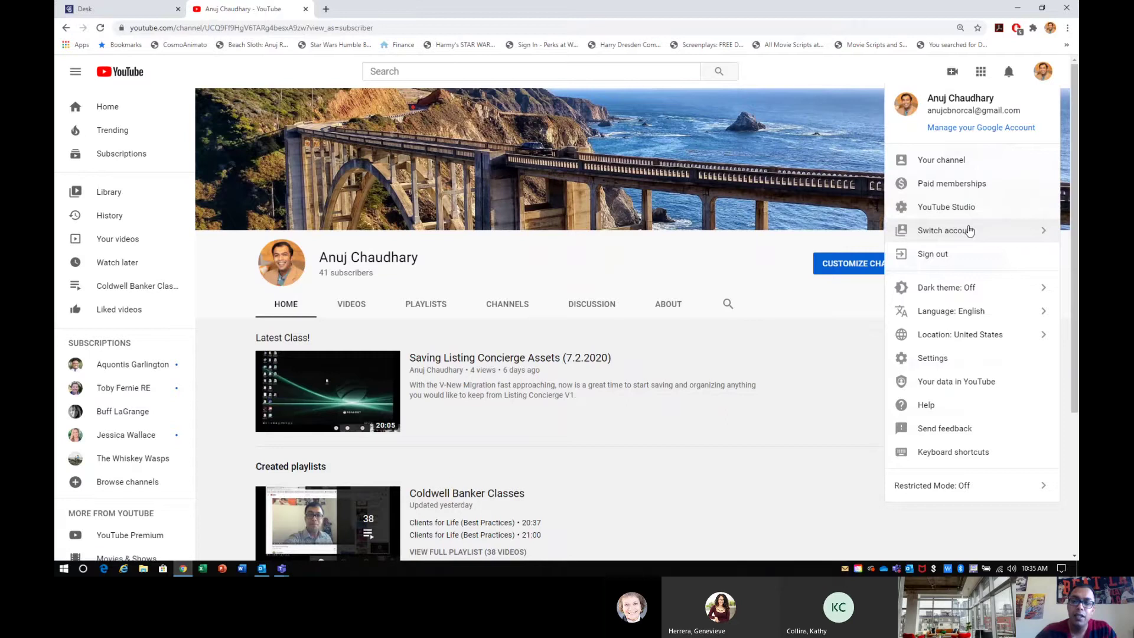
click(932, 230)
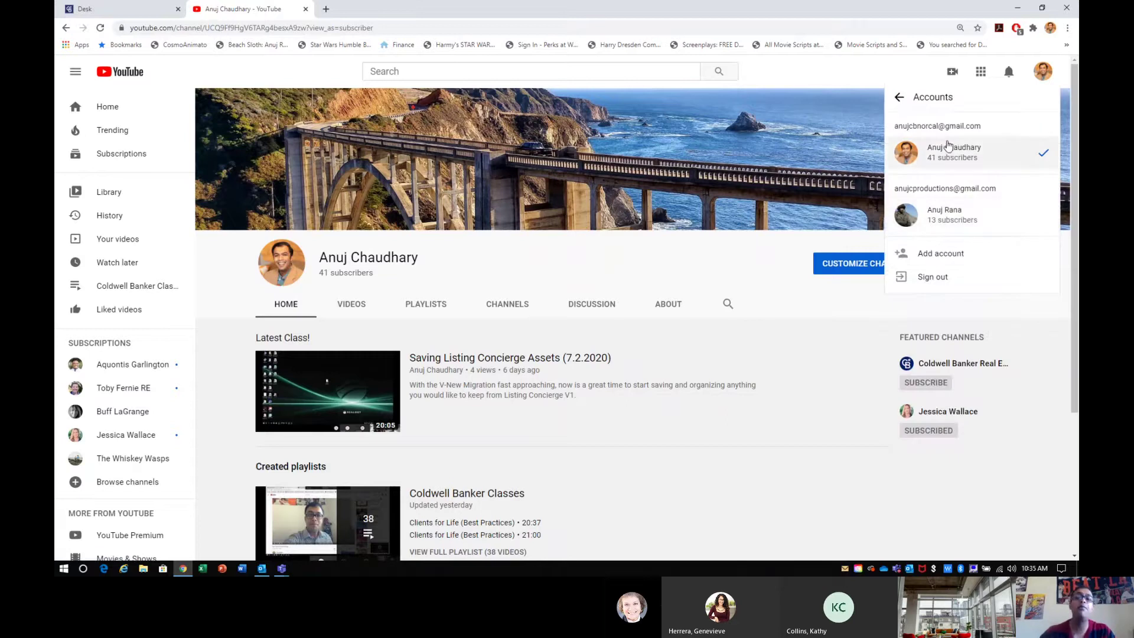
click(897, 100)
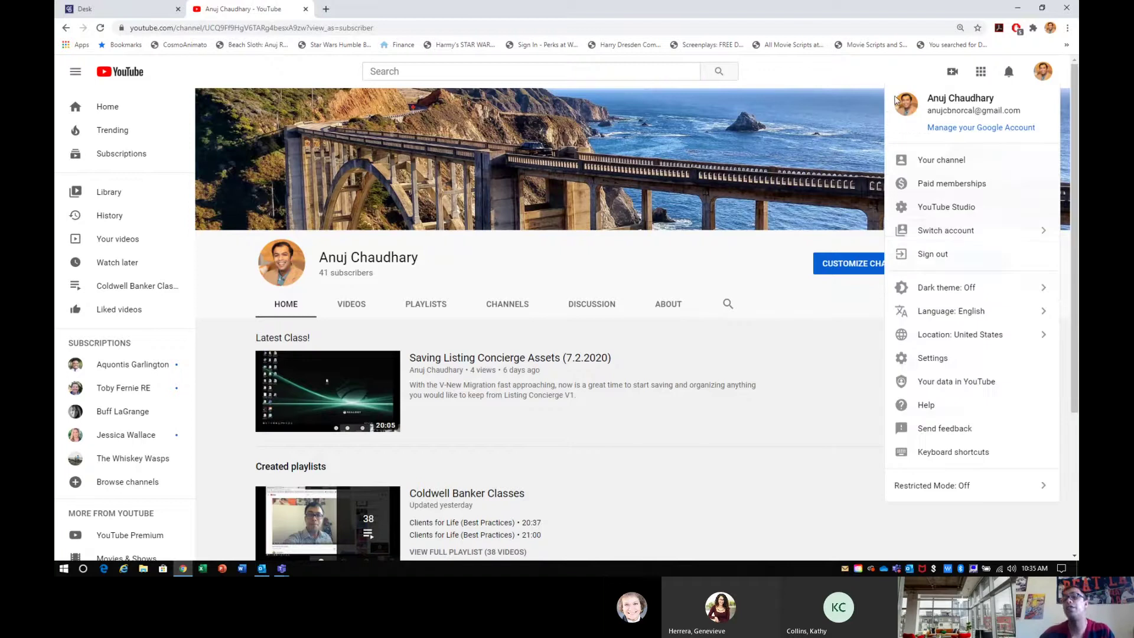
Step: Try YouTube's dark theme and return to the light theme
click(1004, 288)
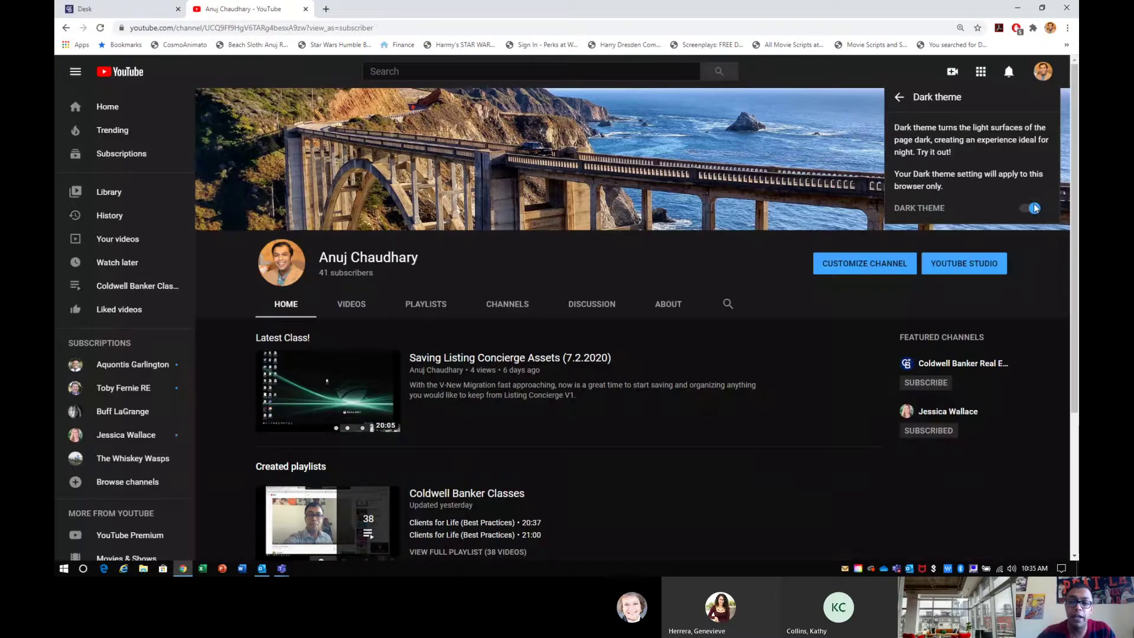
click(1035, 208)
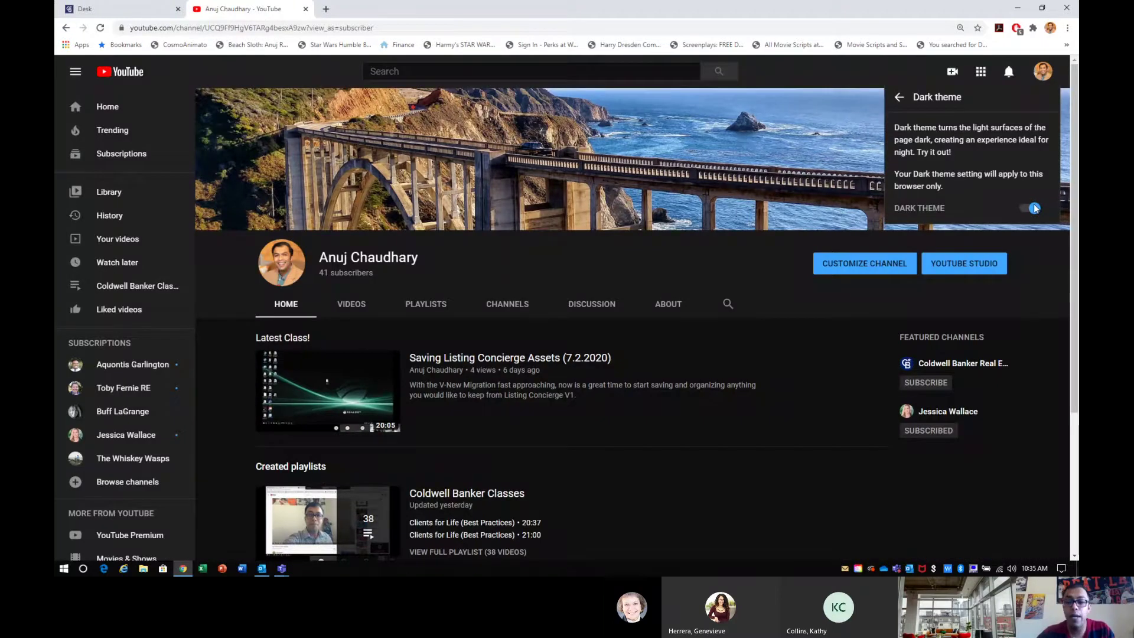
click(1034, 208)
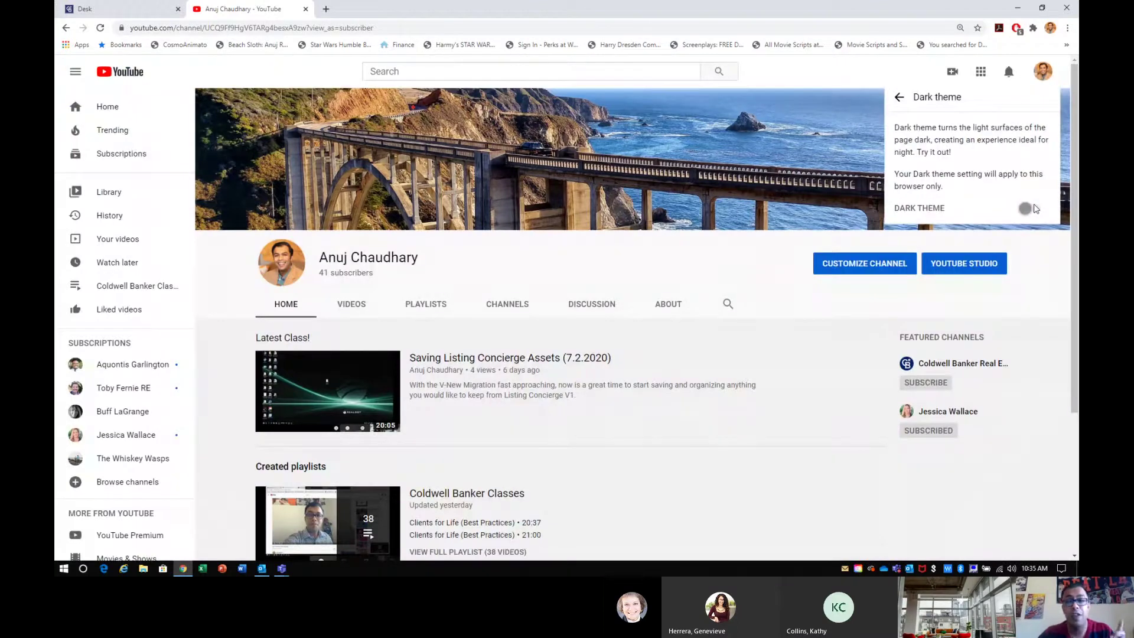
click(1035, 208)
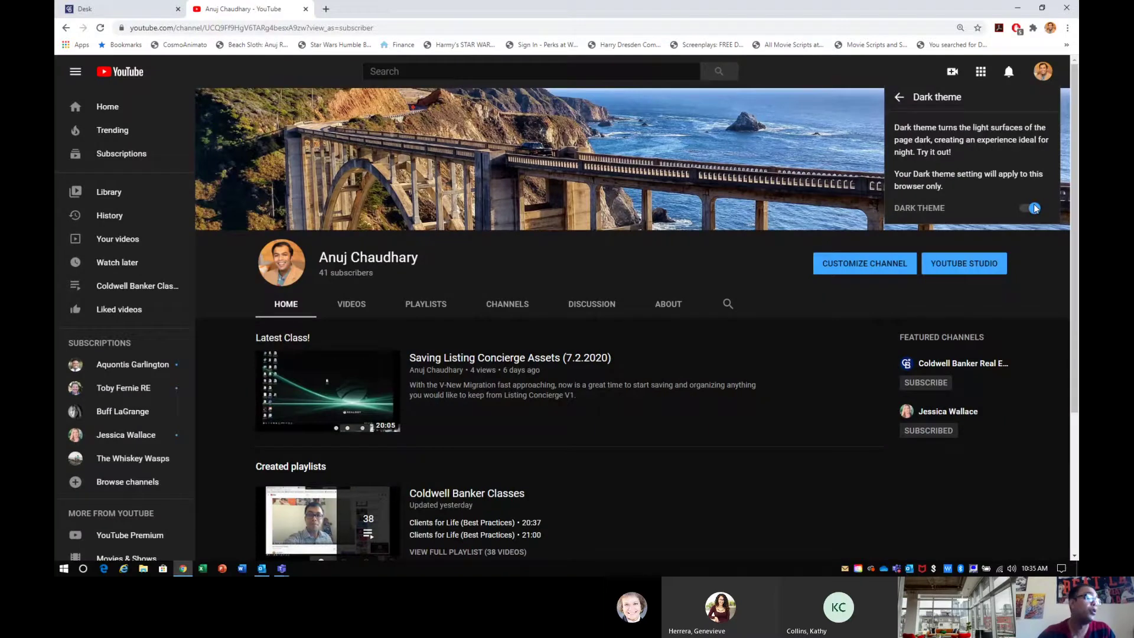
click(1035, 208)
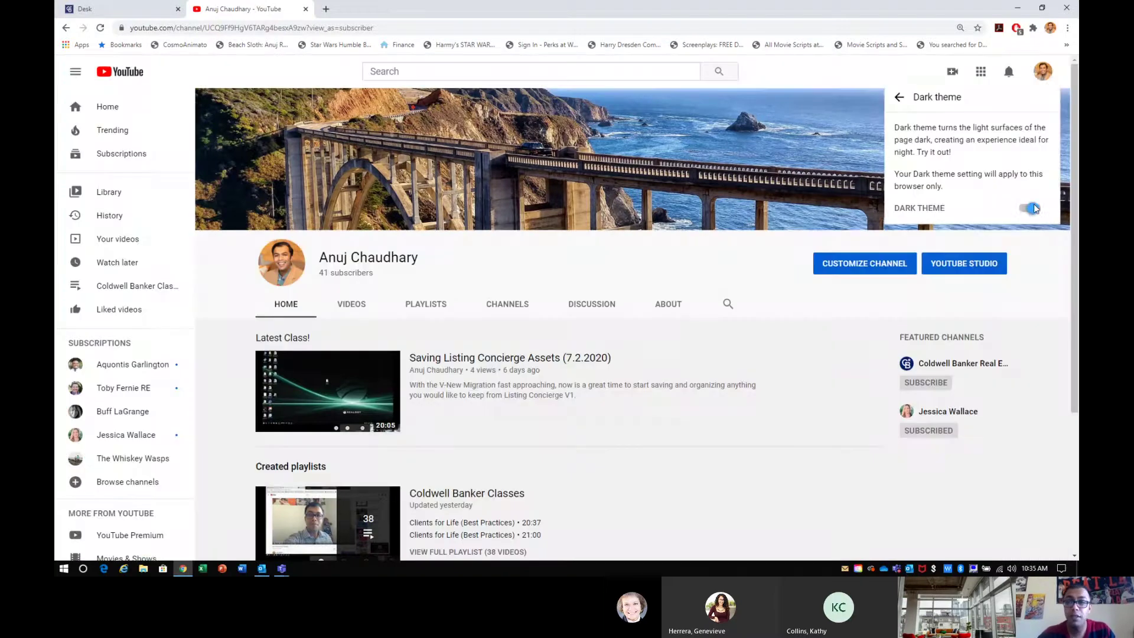
Step: Check the YouTube display language options without changing the language, and open YouTube Studio
click(1038, 72)
click(1039, 72)
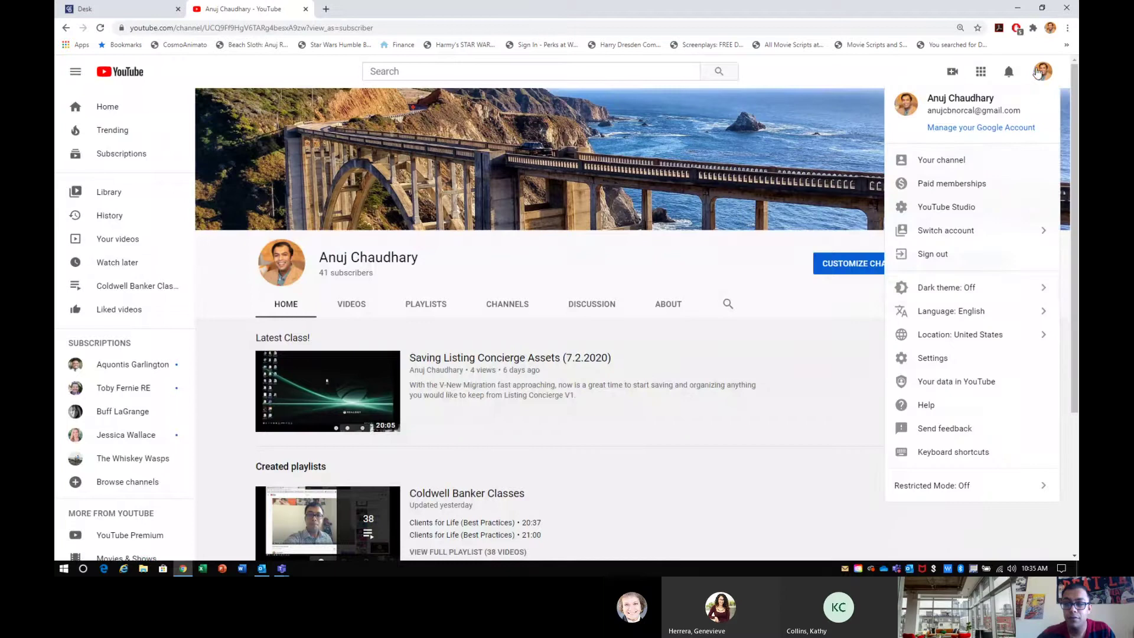
click(1007, 317)
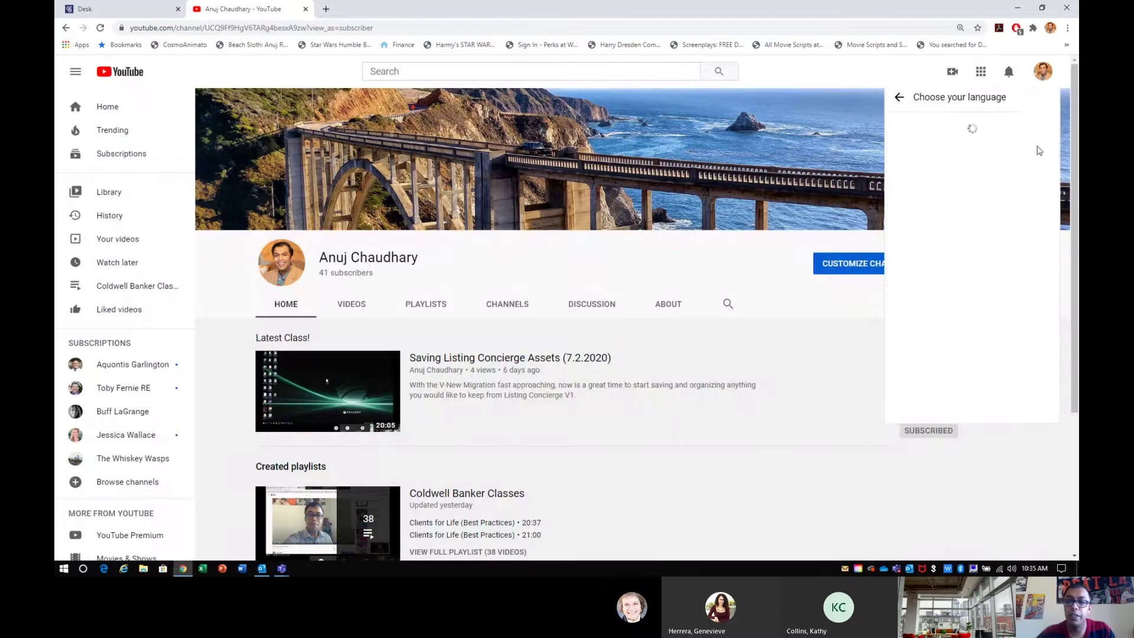
click(908, 101)
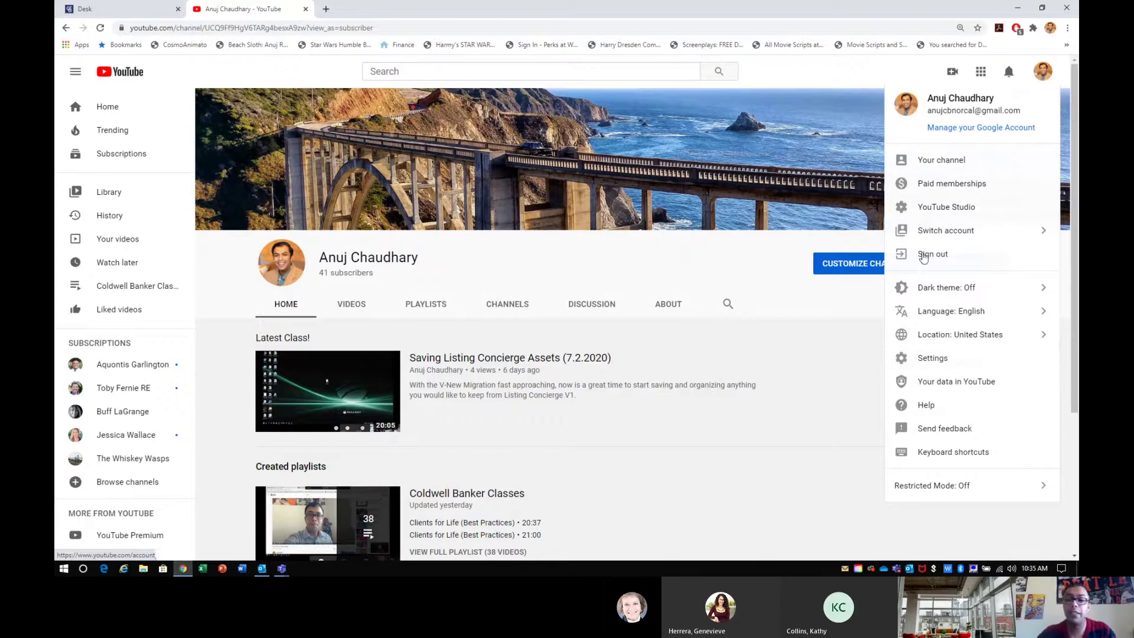
click(925, 208)
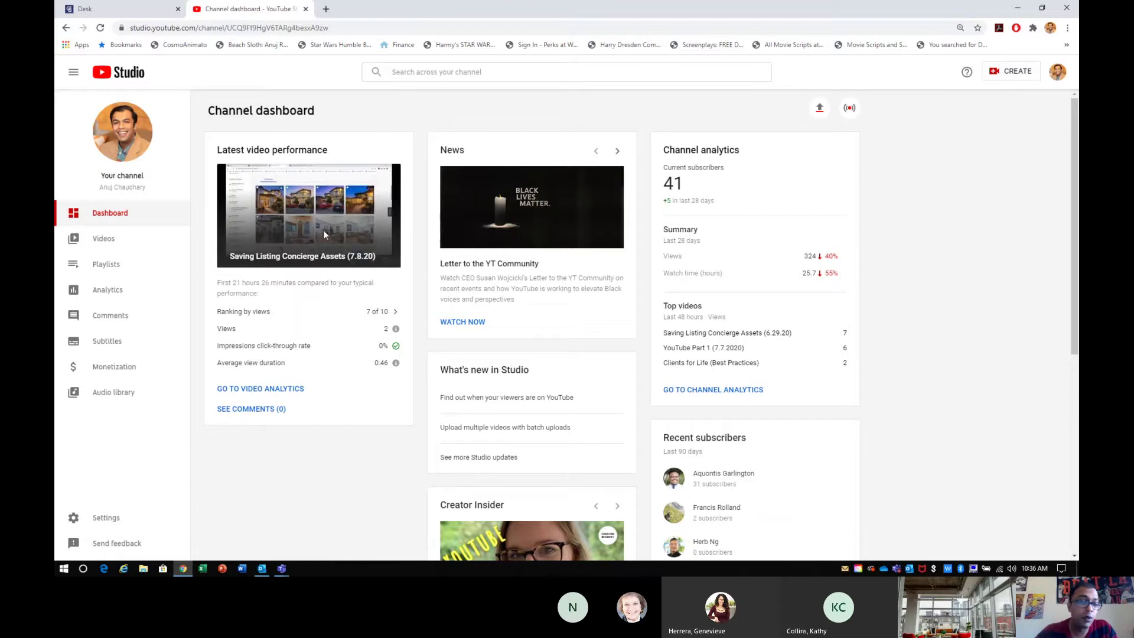
Step: Examine the latest video's performance figures on the channel dashboard, including its video analytics page and the metric explanations
drag(222, 148, 328, 155)
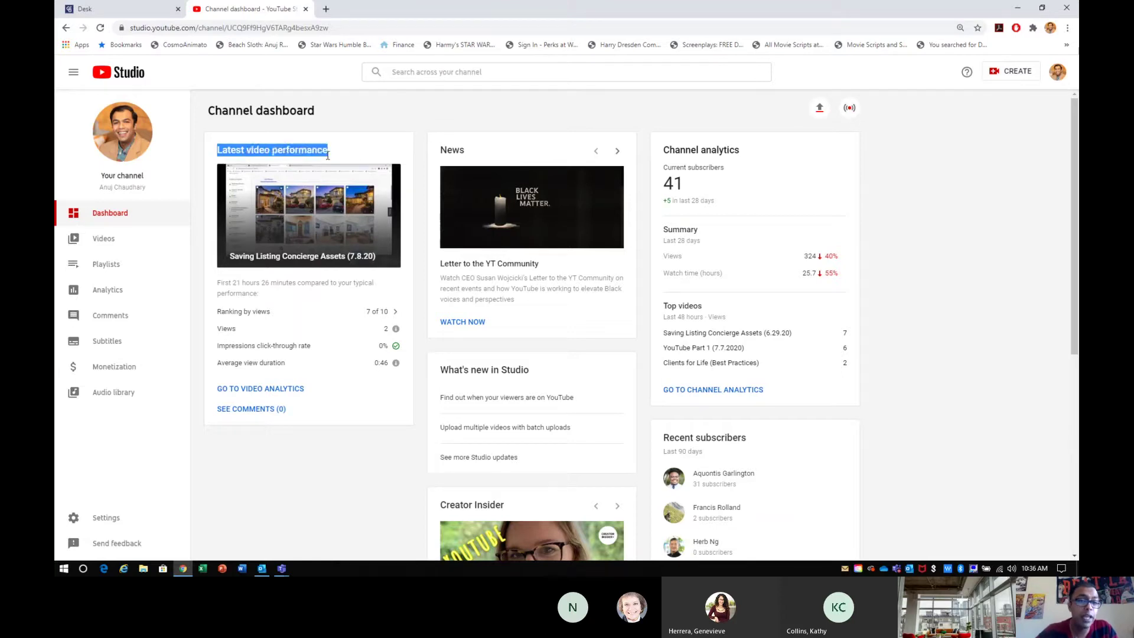
click(364, 146)
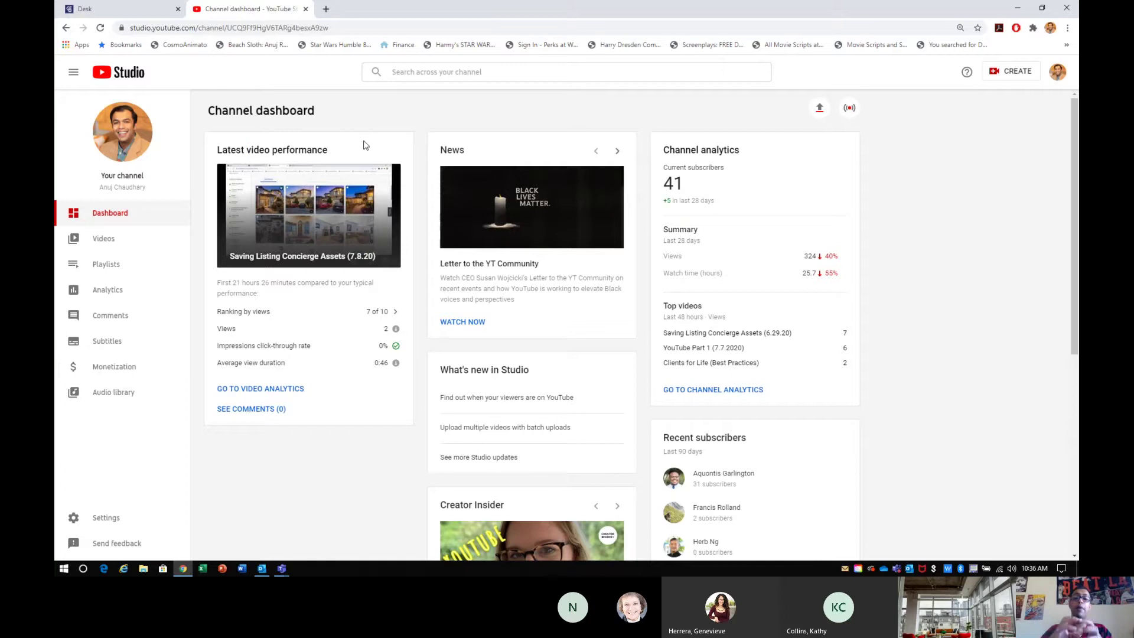
triple_click(257, 294)
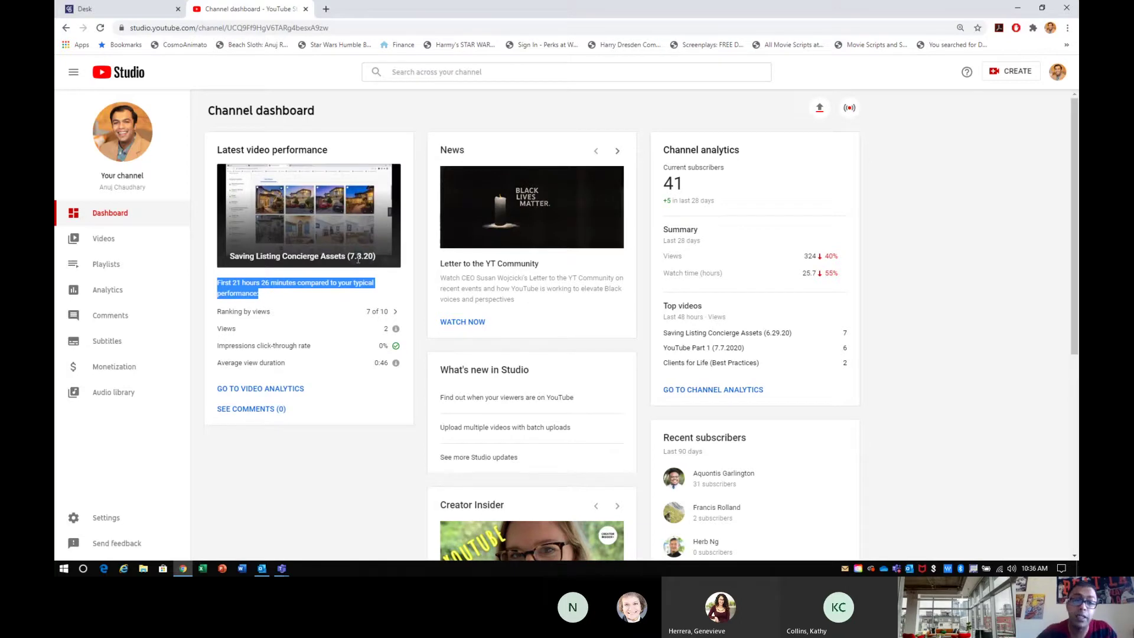
mouse_move(313, 340)
click(349, 391)
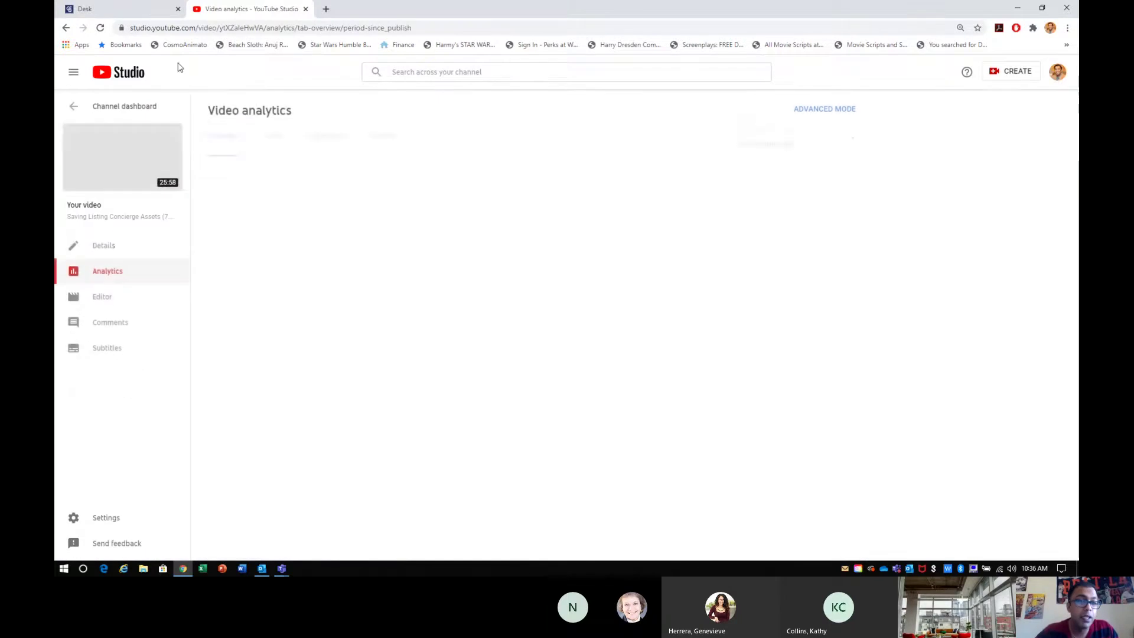
click(66, 28)
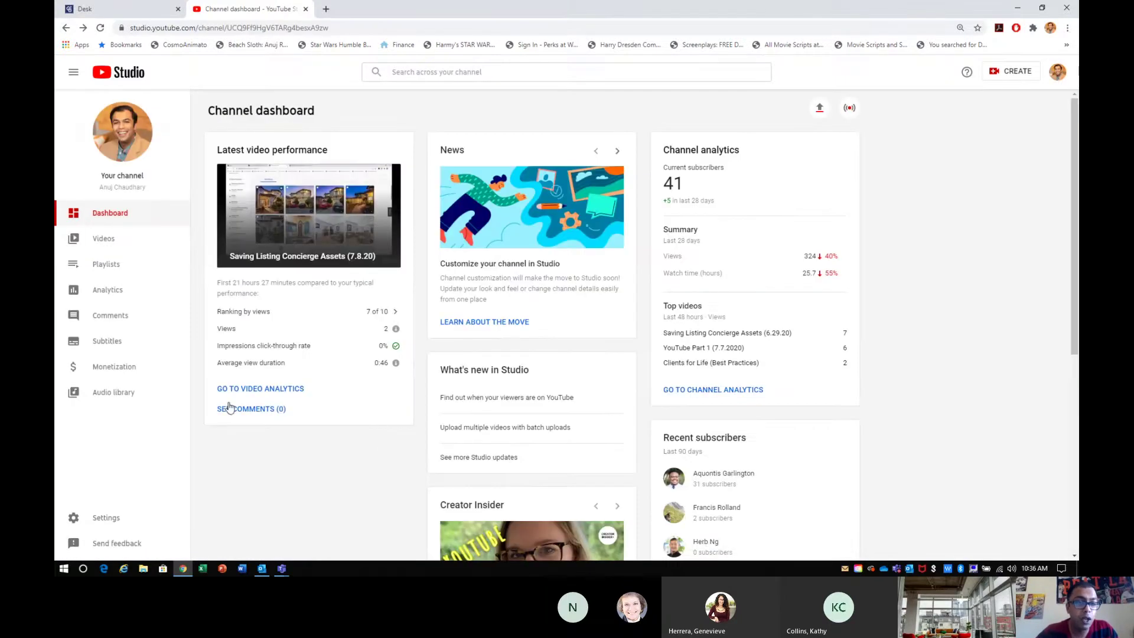
mouse_move(375, 321)
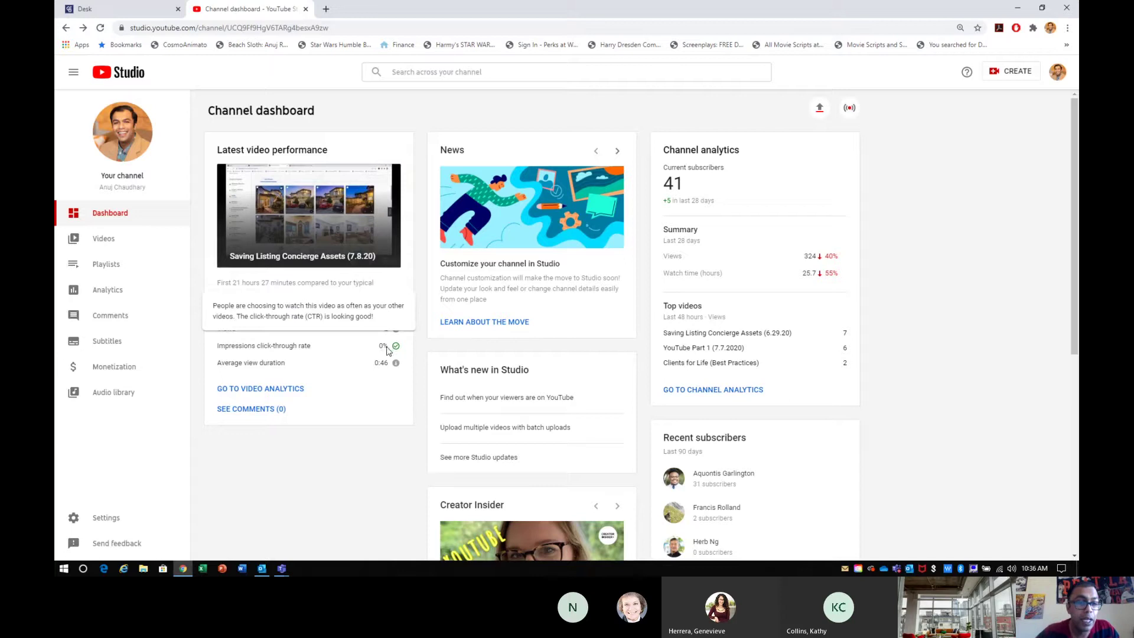
mouse_move(388, 367)
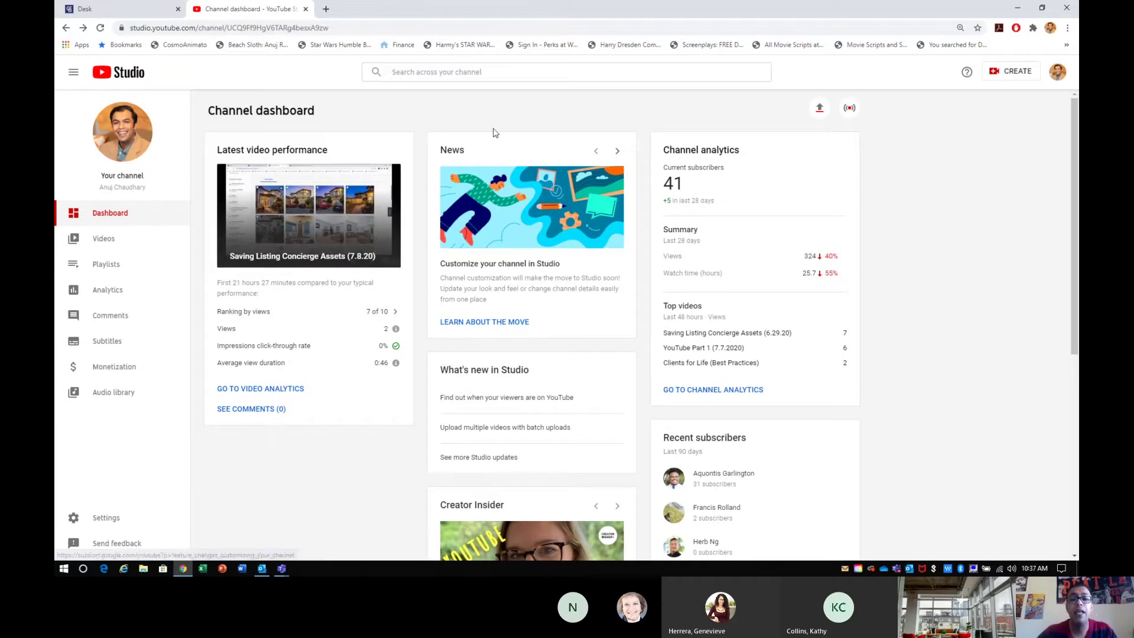
Step: Look through the dashboard's News items, Studio updates, Creator Insider and Ideas for you cards
click(619, 153)
click(618, 152)
click(619, 152)
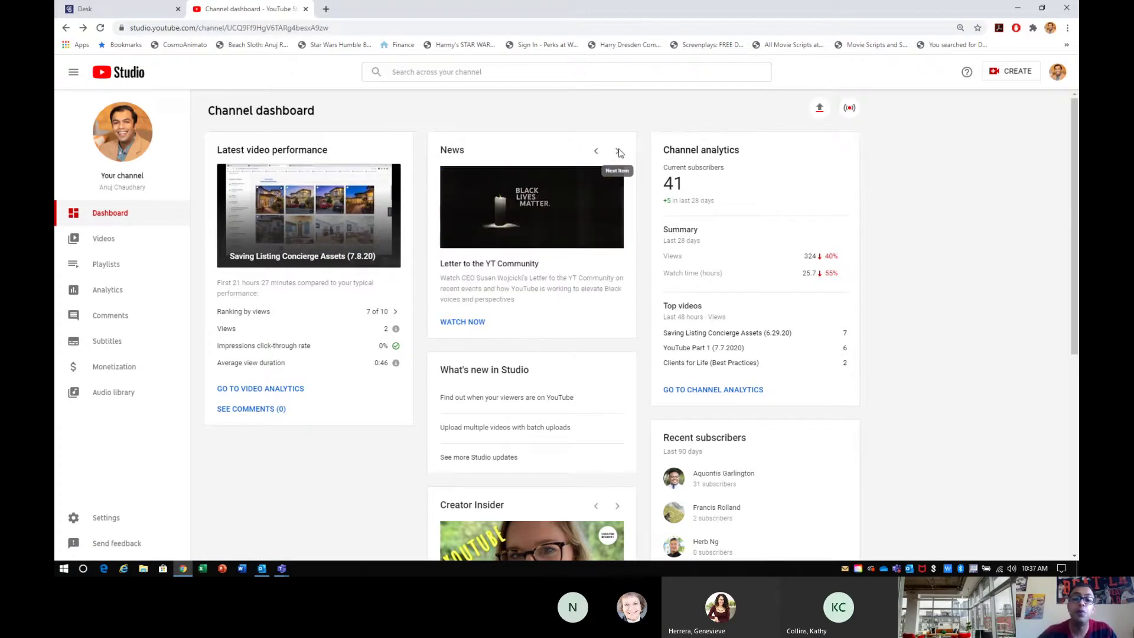
scroll(531, 248, down, 3)
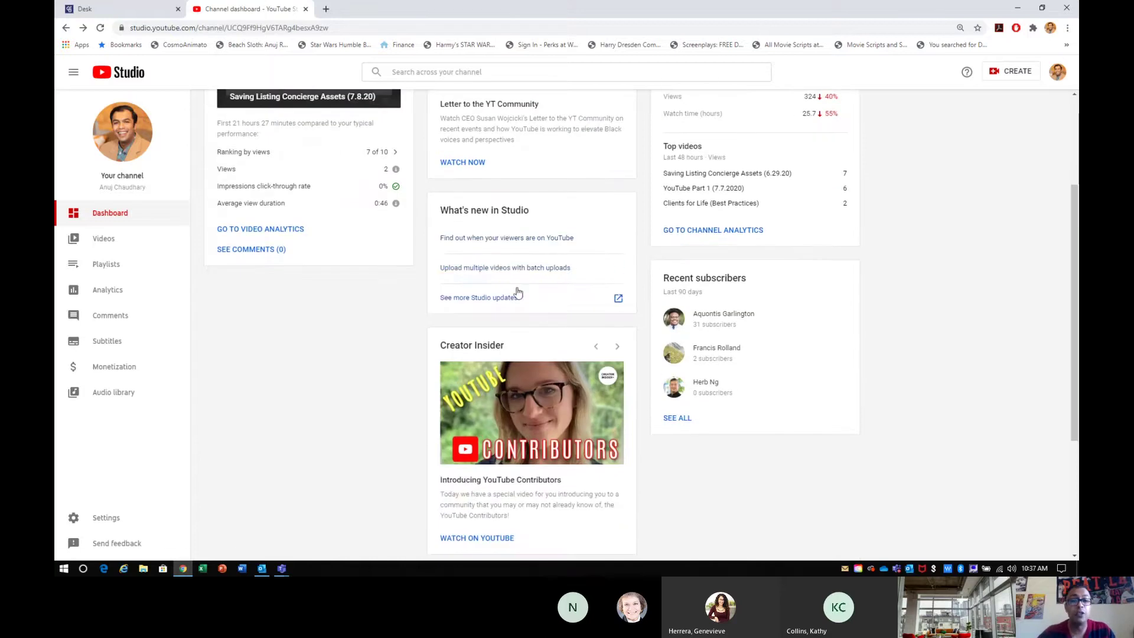
scroll(519, 205, up, 3)
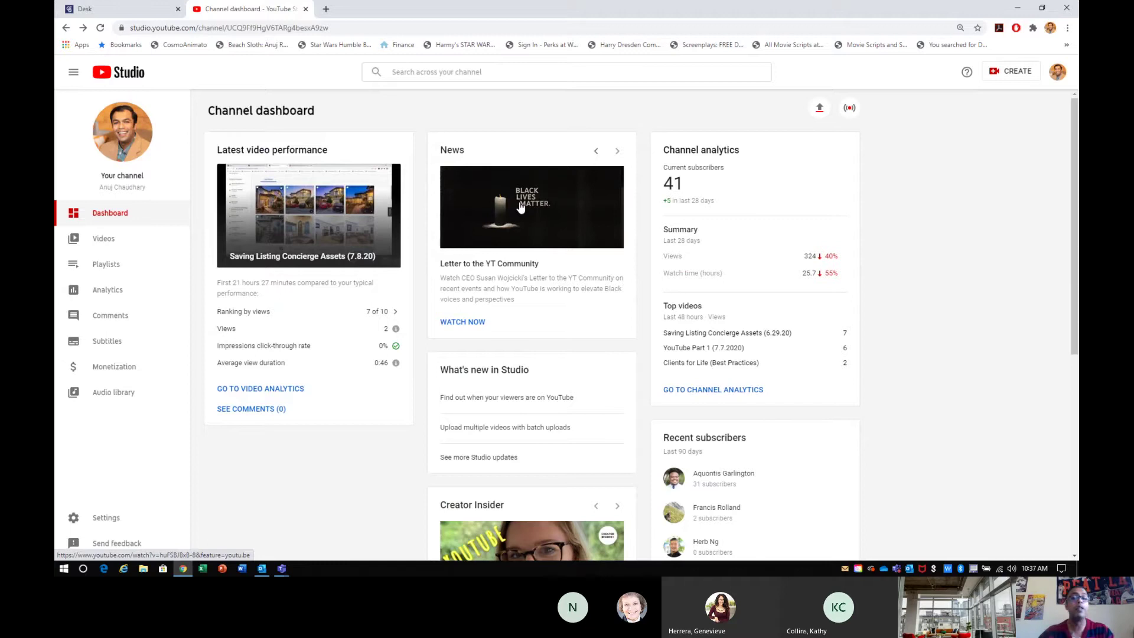
scroll(496, 400, down, 2)
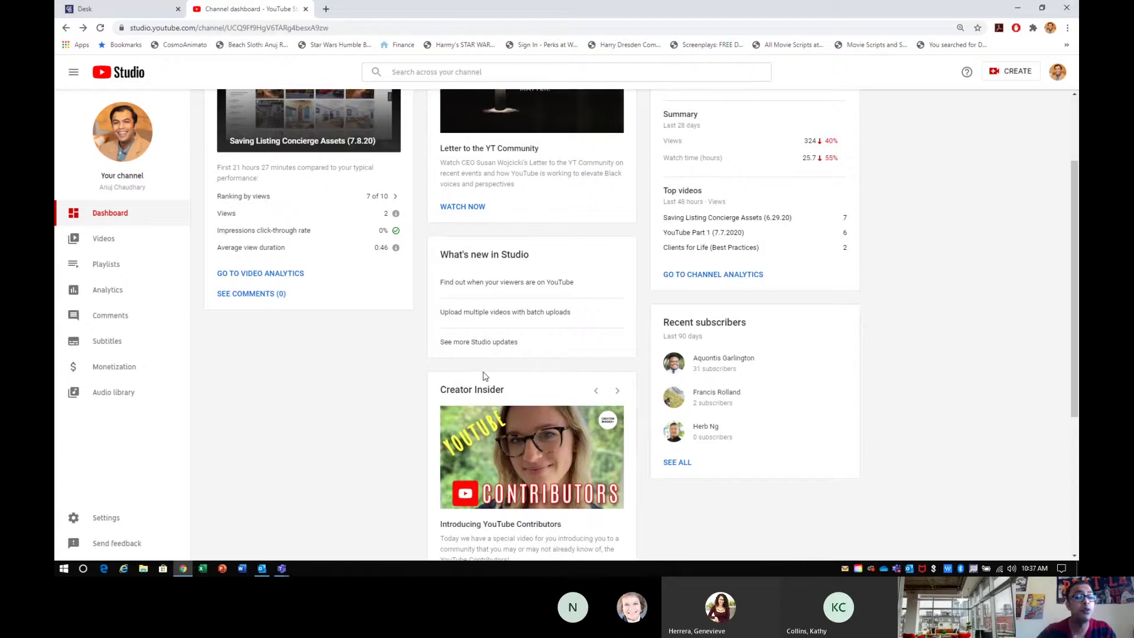
scroll(483, 373, down, 3)
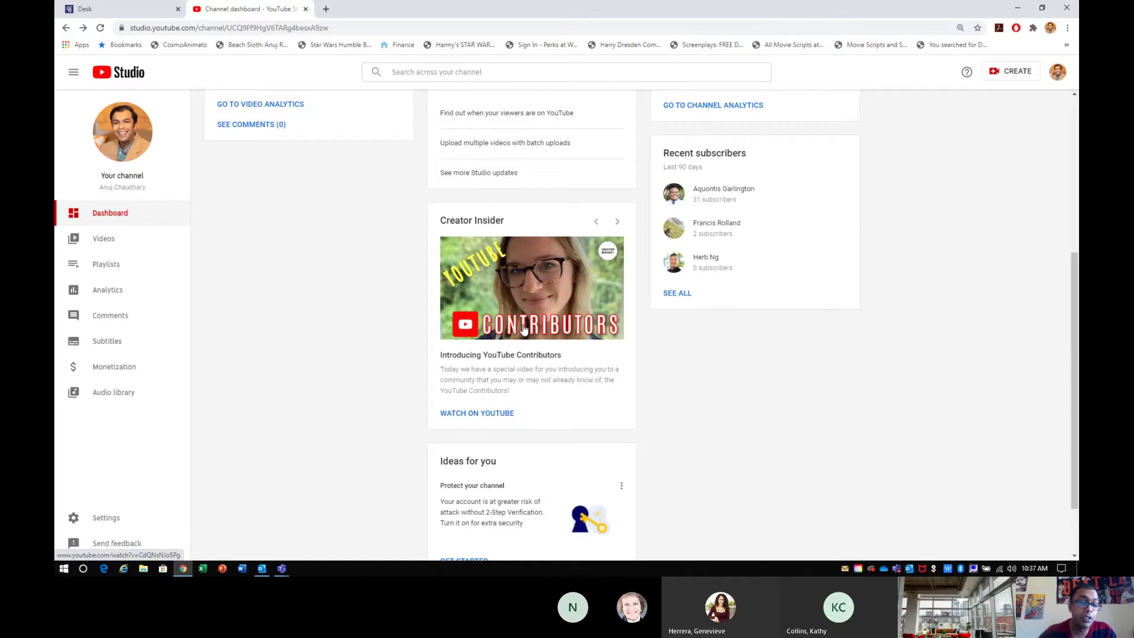
scroll(519, 332, down, 2)
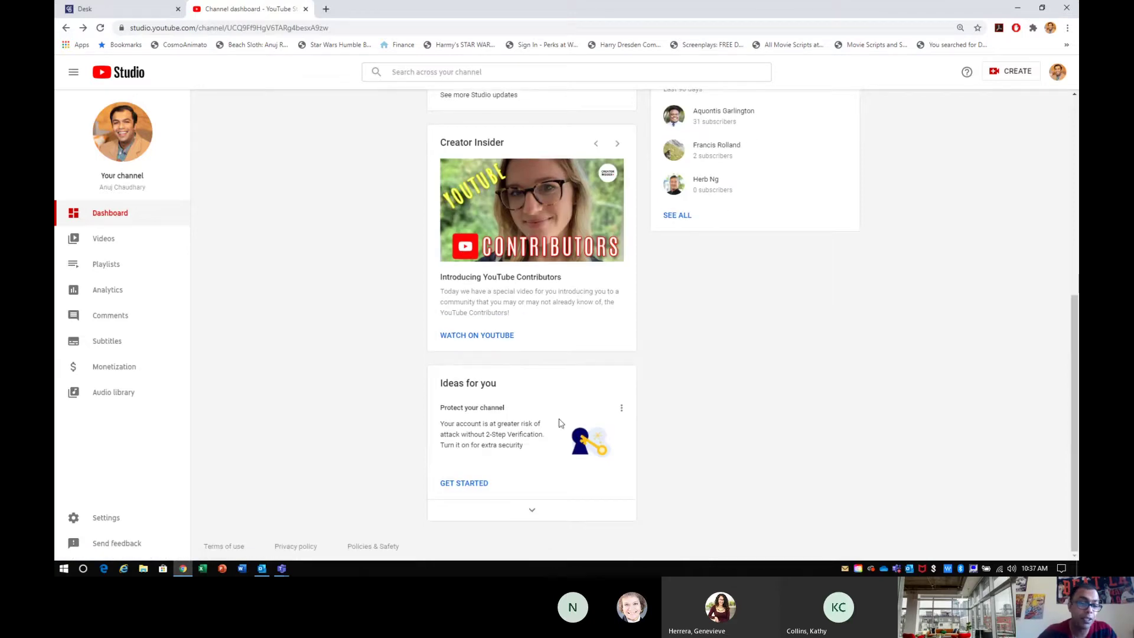
Step: Expand the Ideas for you card to read all its suggestions, and review the dashboard's channel analytics and recent subscribers cards
click(531, 512)
scroll(530, 516, down, 4)
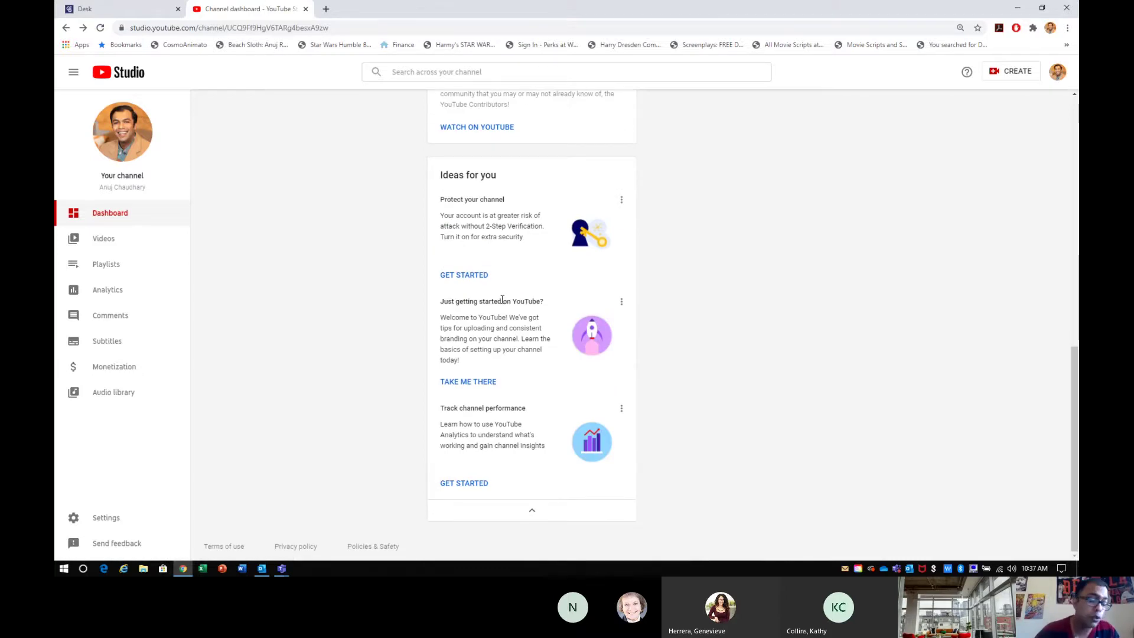
scroll(502, 299, up, 10)
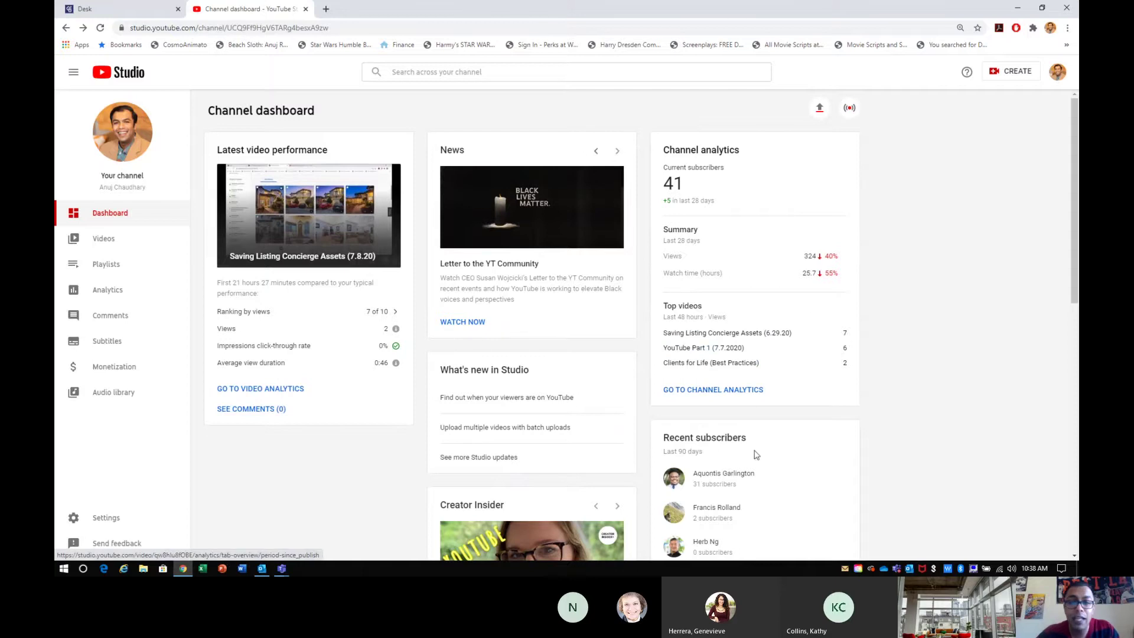
scroll(898, 319, down, 4)
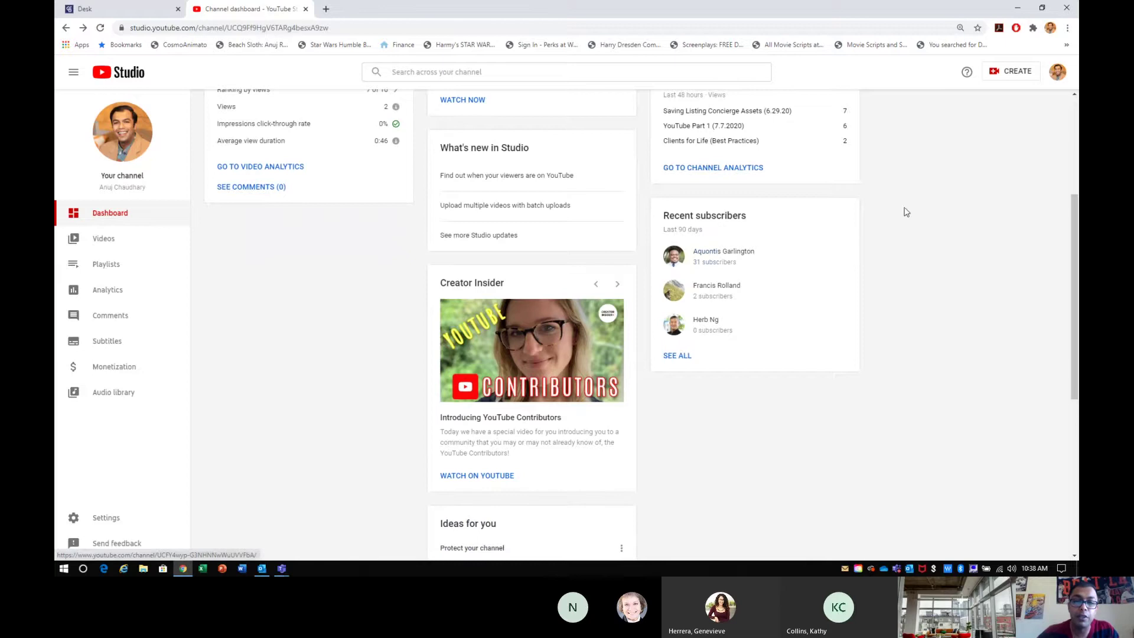
scroll(909, 211, up, 4)
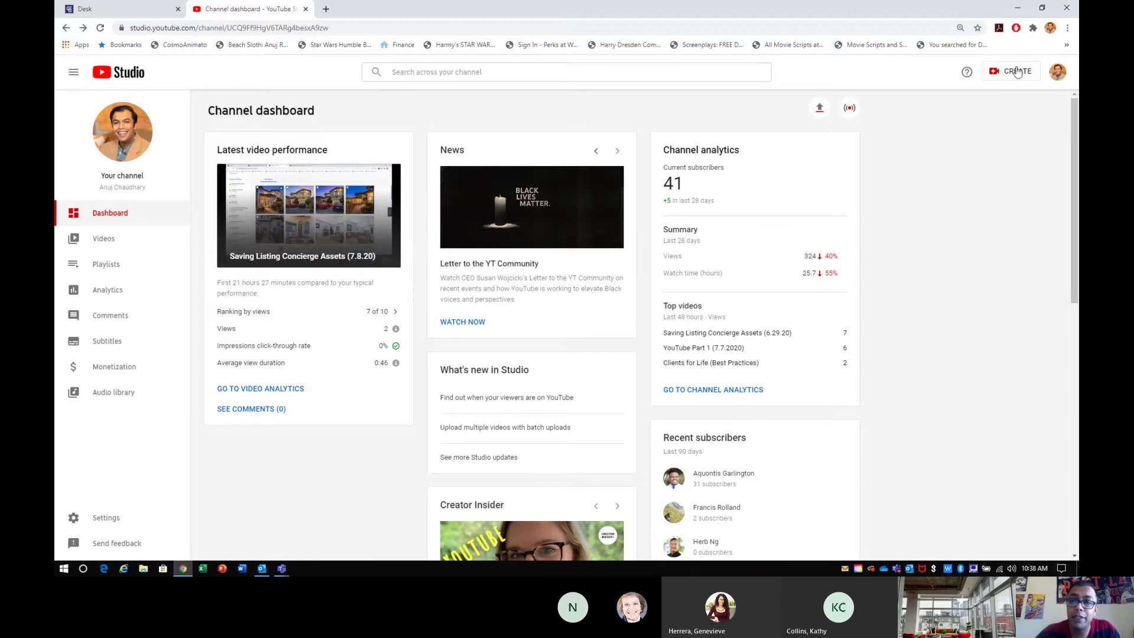
Step: Show the YouTube home page in a new browser tab and close that tab to return to the channel dashboard
click(326, 9)
text(you)
key(Return)
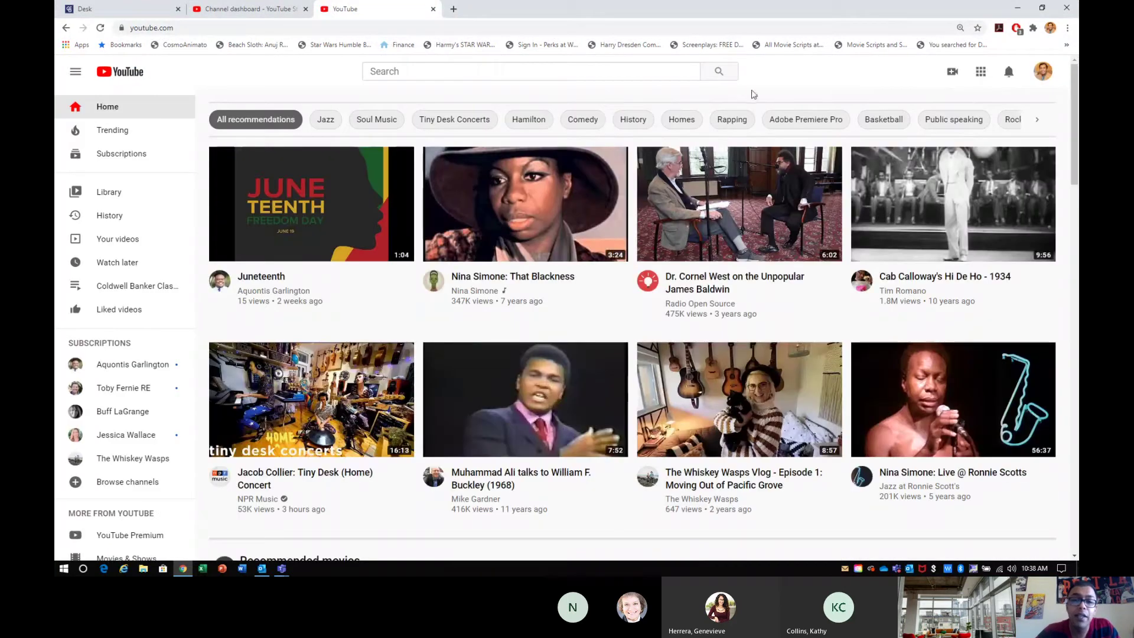
click(433, 9)
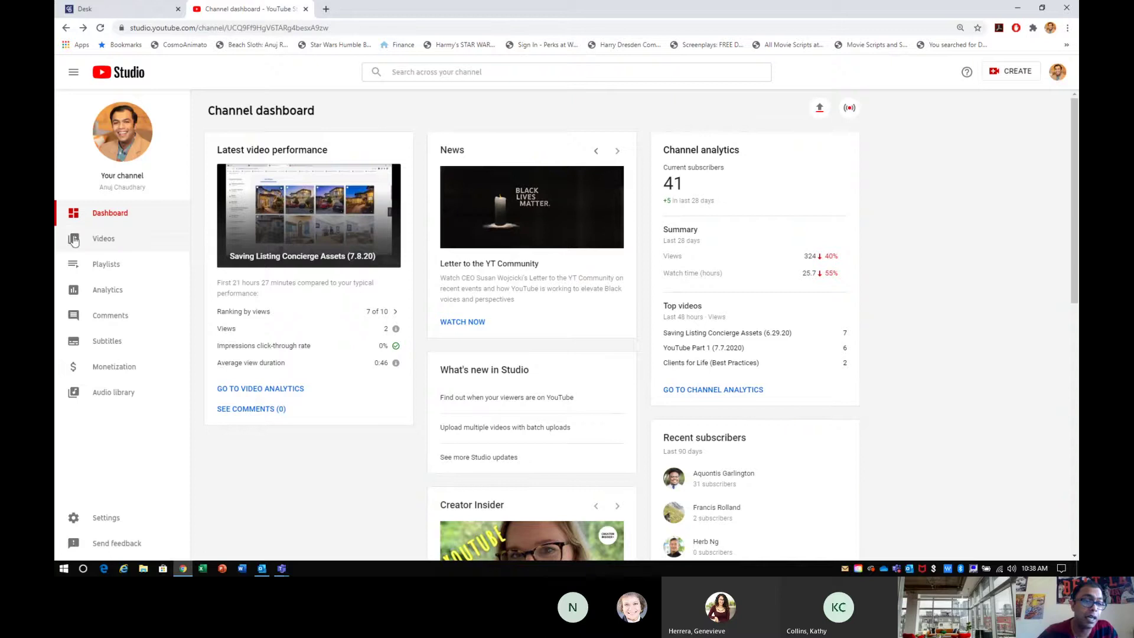
Step: Open the channel's video list, try selecting the three newest uploads to show the bulk actions, and clear the selection
click(125, 243)
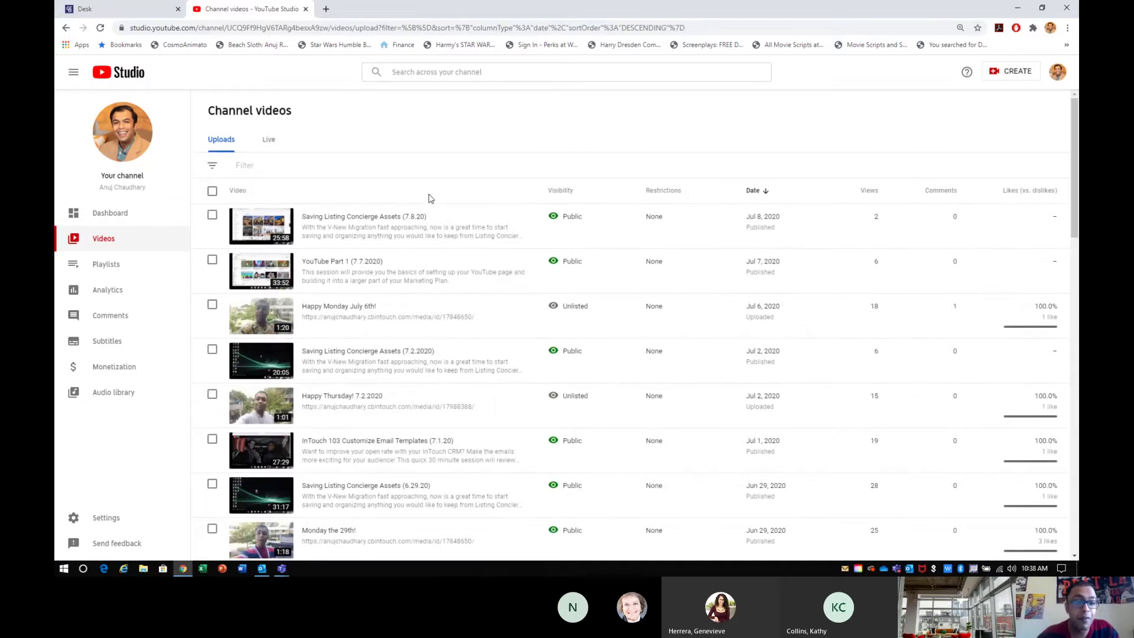
click(212, 215)
click(212, 294)
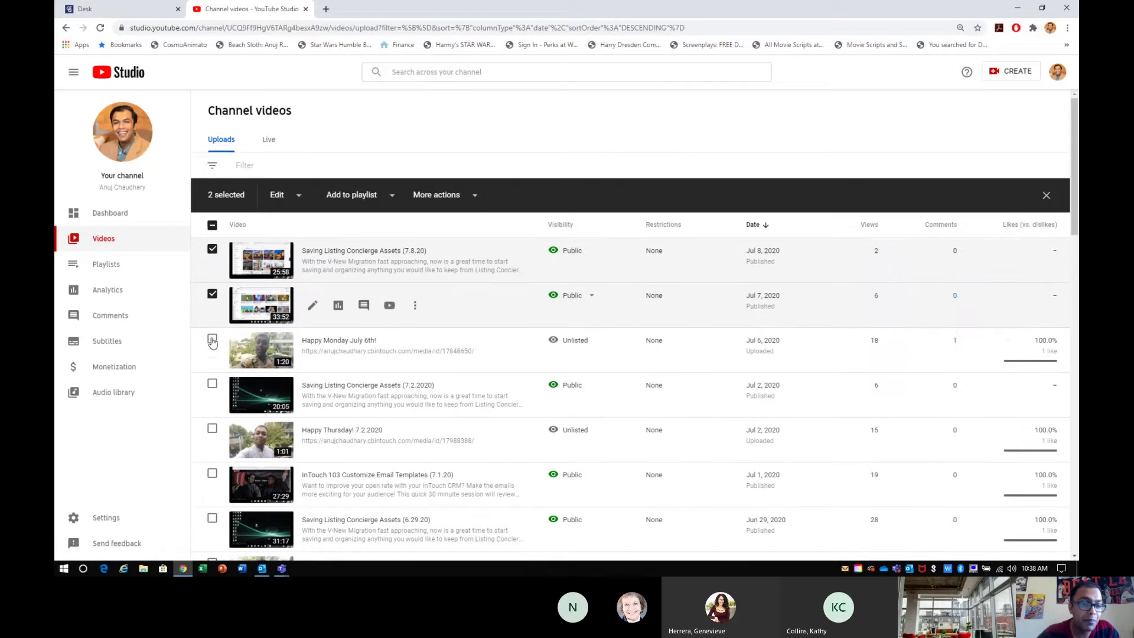
click(212, 338)
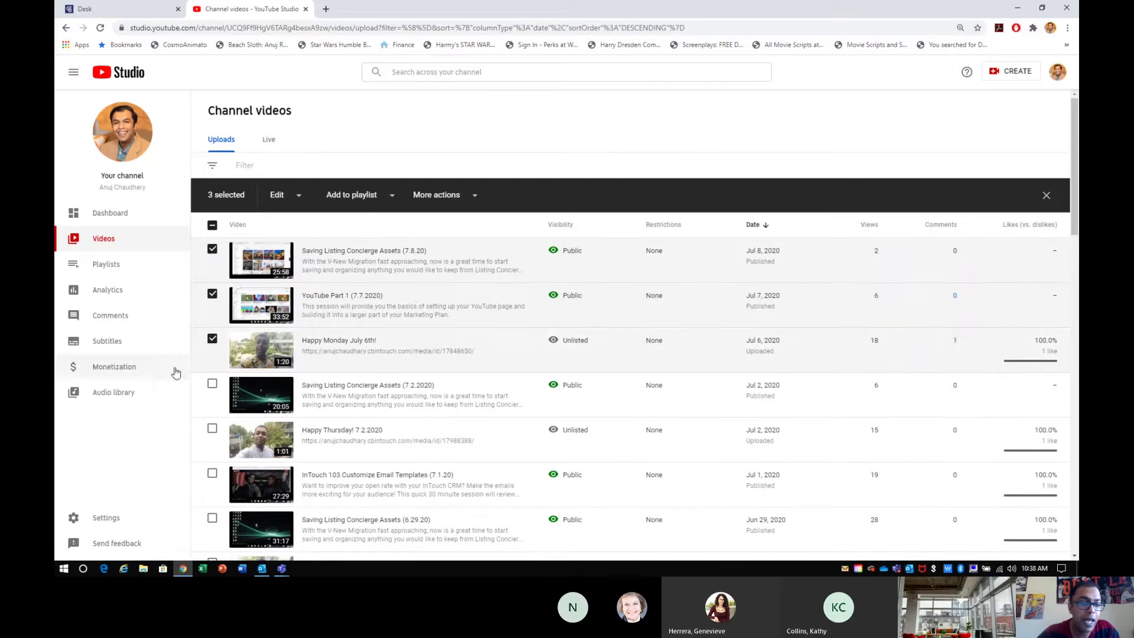
click(212, 339)
click(212, 294)
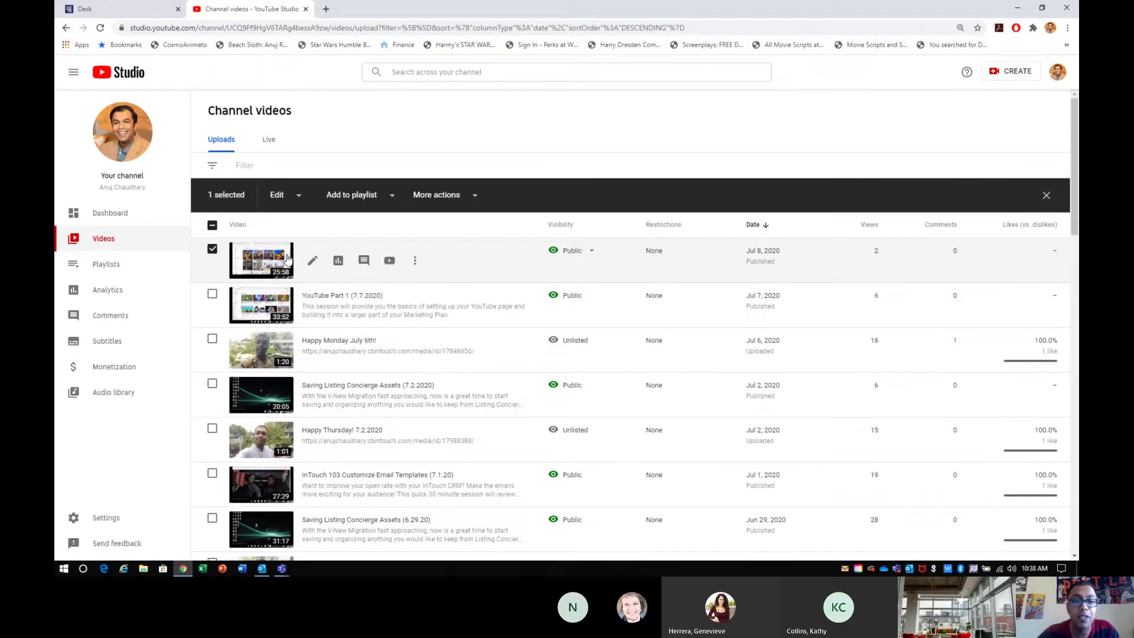
click(212, 248)
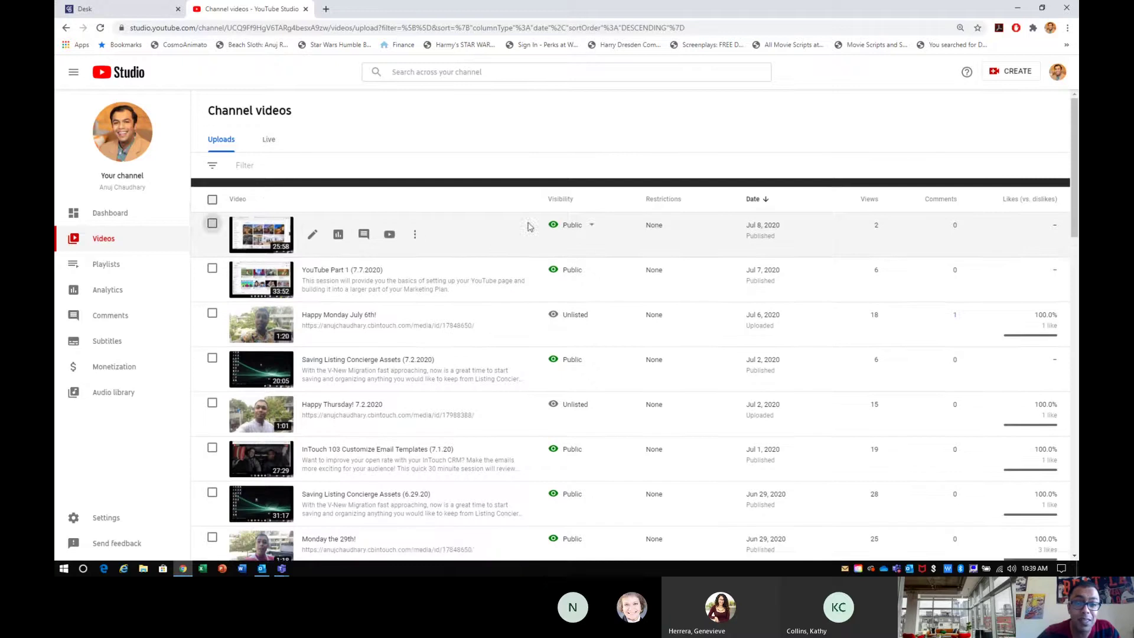
Step: Check the newest upload's visibility choices without changing them, and get its shareable link from its further options
click(579, 217)
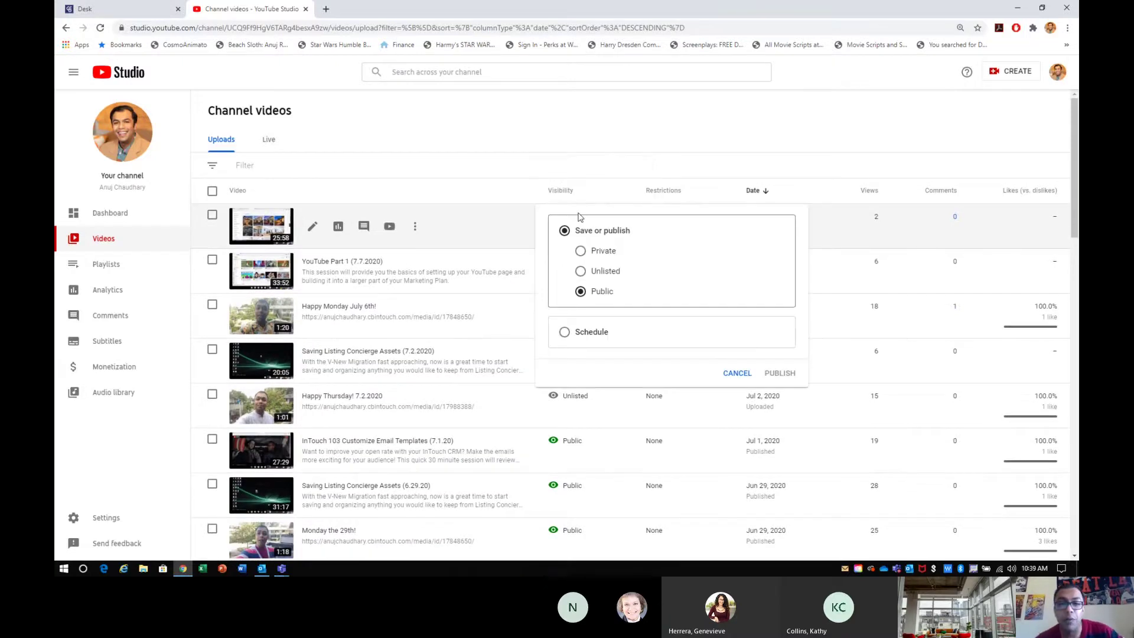
click(587, 177)
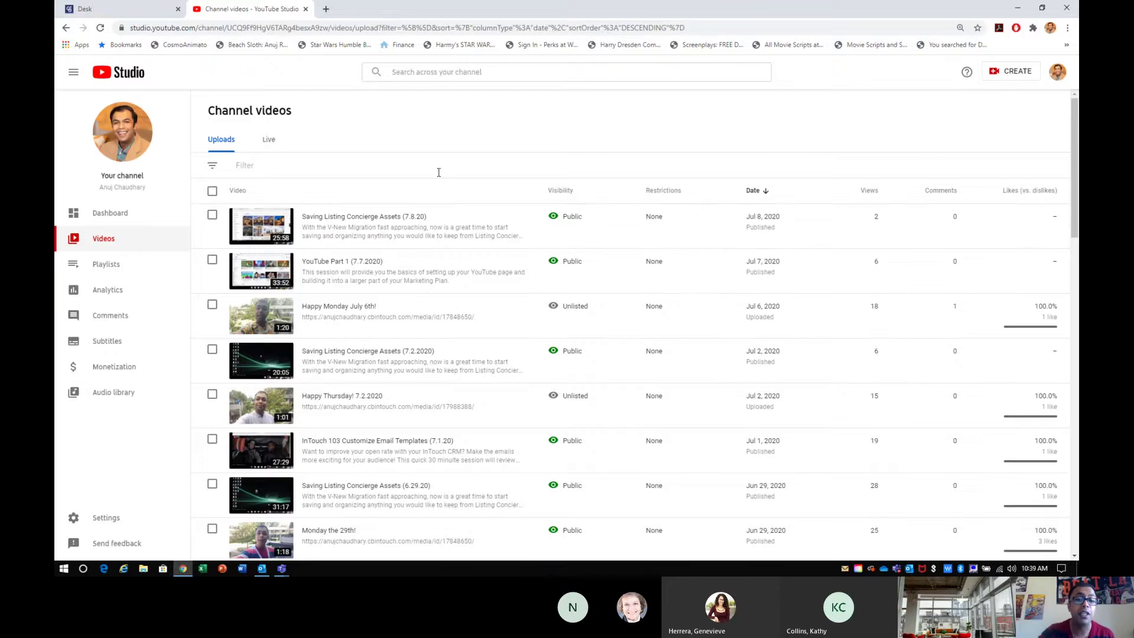
mouse_move(430, 221)
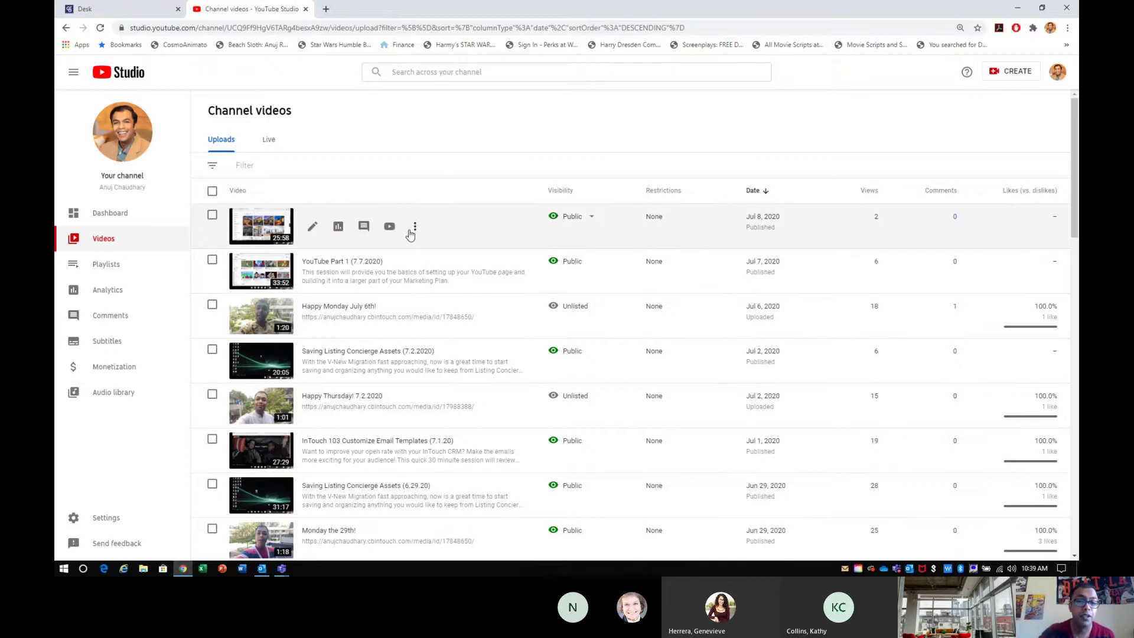
click(415, 227)
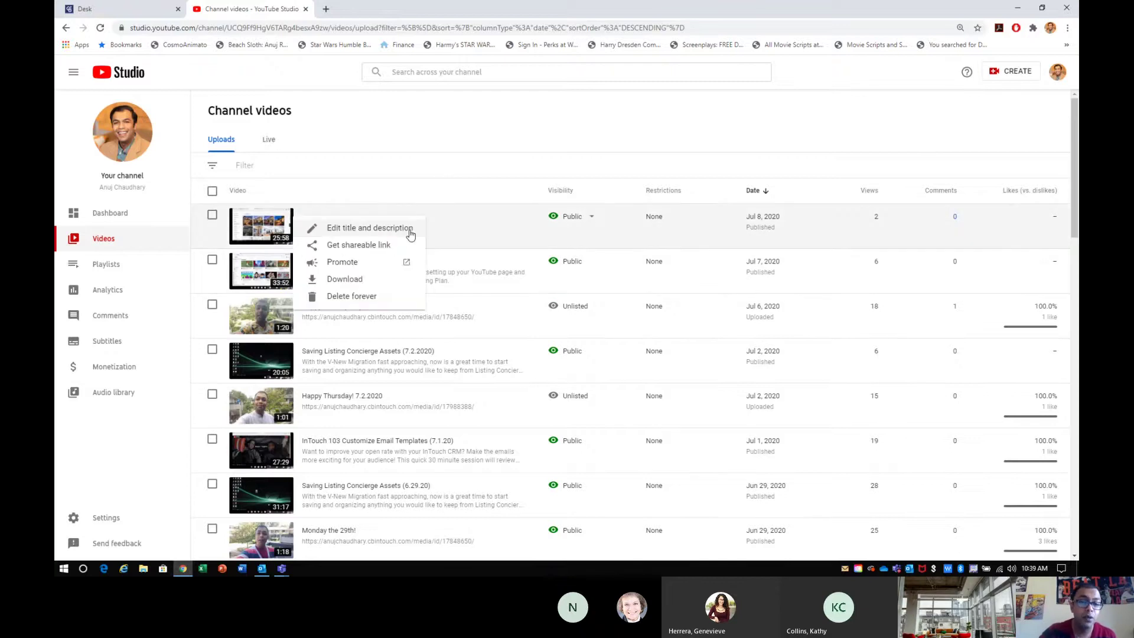
click(341, 248)
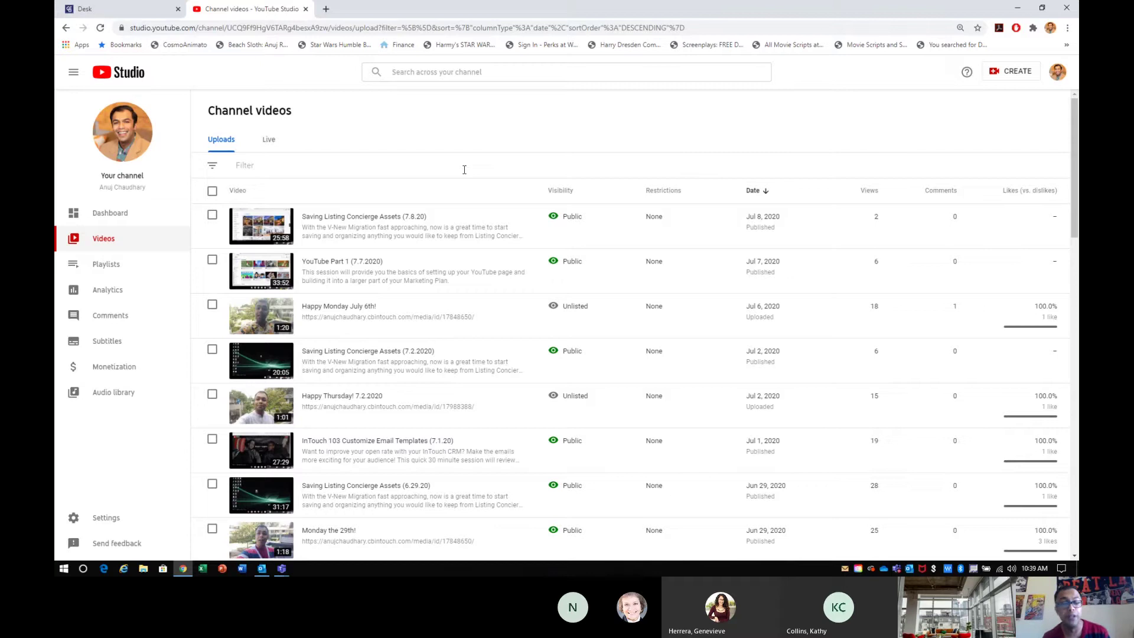
click(571, 217)
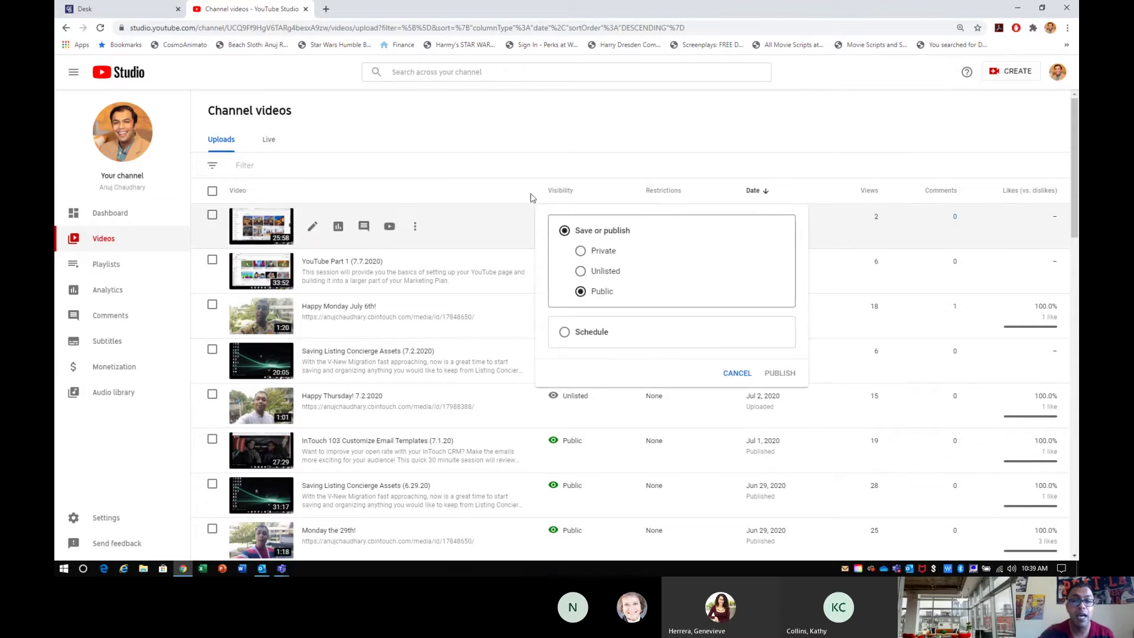
click(477, 154)
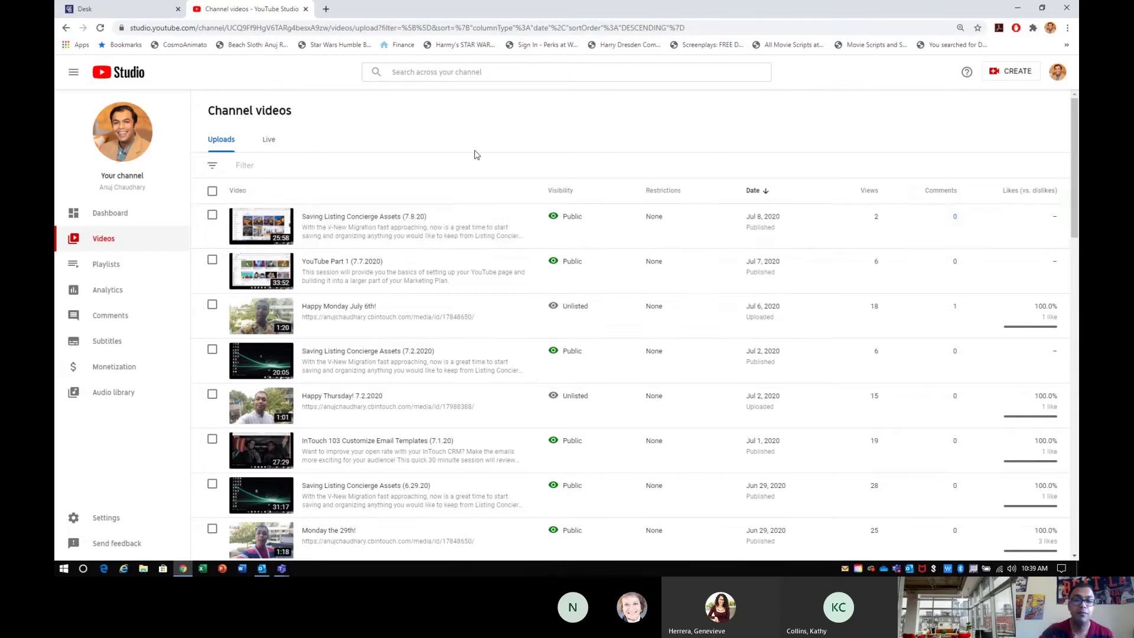
Step: Examine the newest upload's restrictions and likes versus dislikes, and look through the rest of the uploaded videos
drag(649, 220, 676, 220)
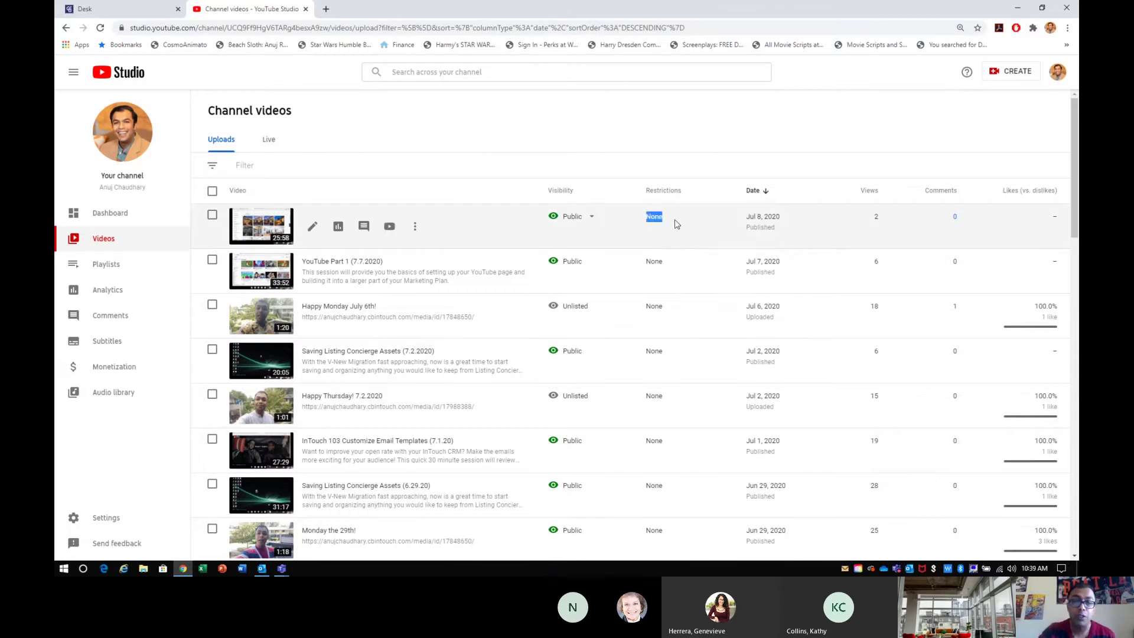
click(667, 145)
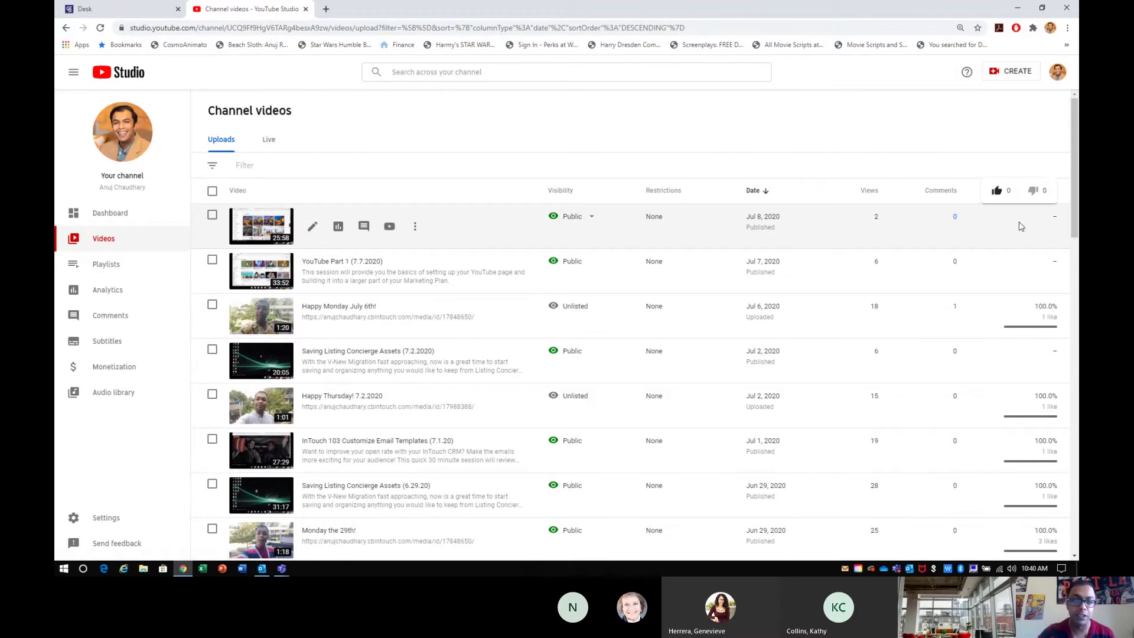
scroll(514, 245, down, 10)
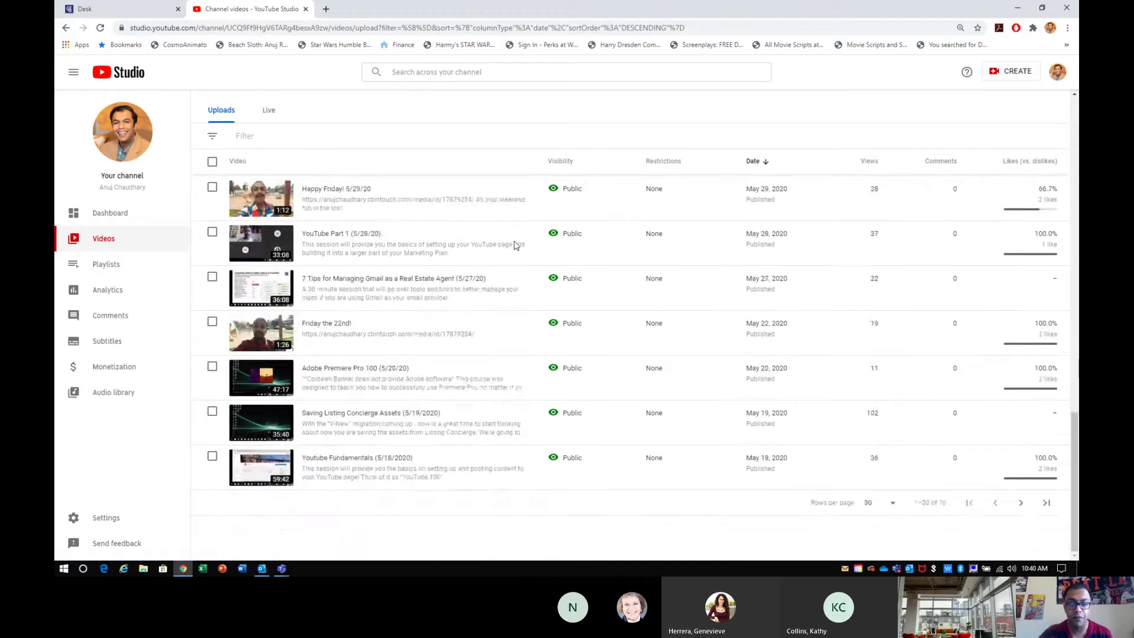
scroll(514, 245, up, 10)
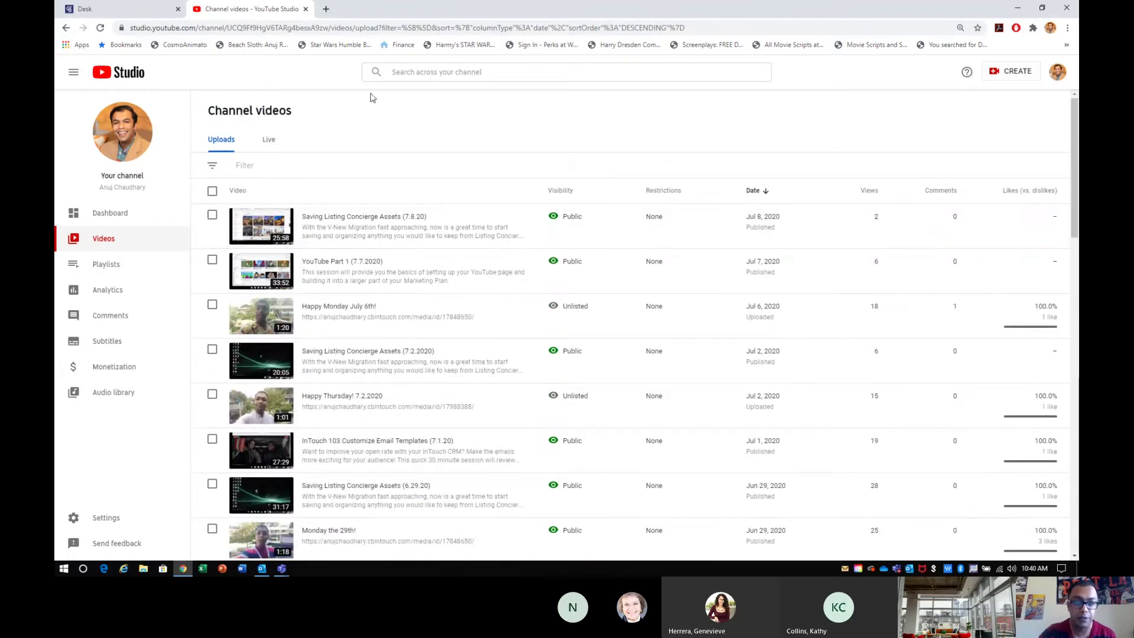
Step: Open the Coldwell Banker Classes playlist for editing, view its title, description and further options without changes, and return to the channel videos
click(118, 269)
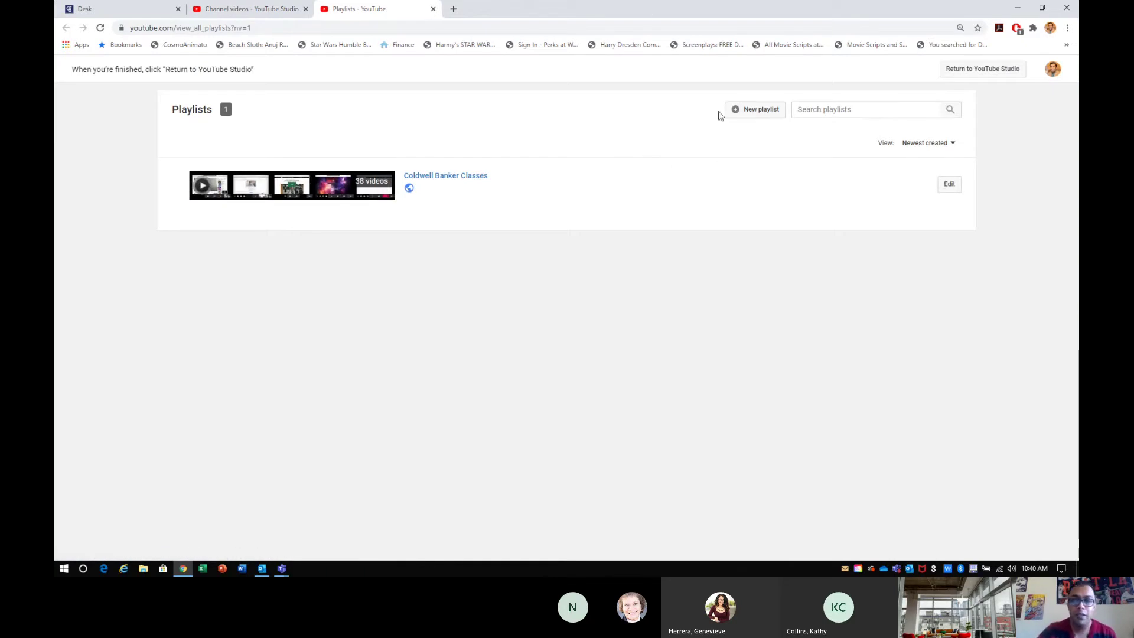
click(946, 196)
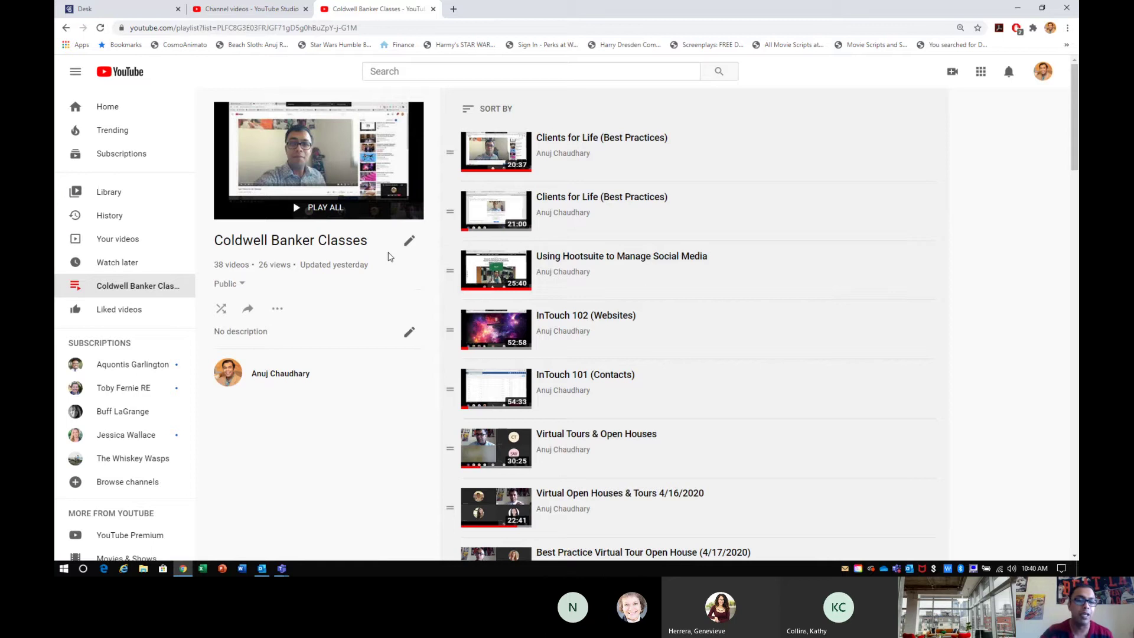
click(410, 240)
click(408, 366)
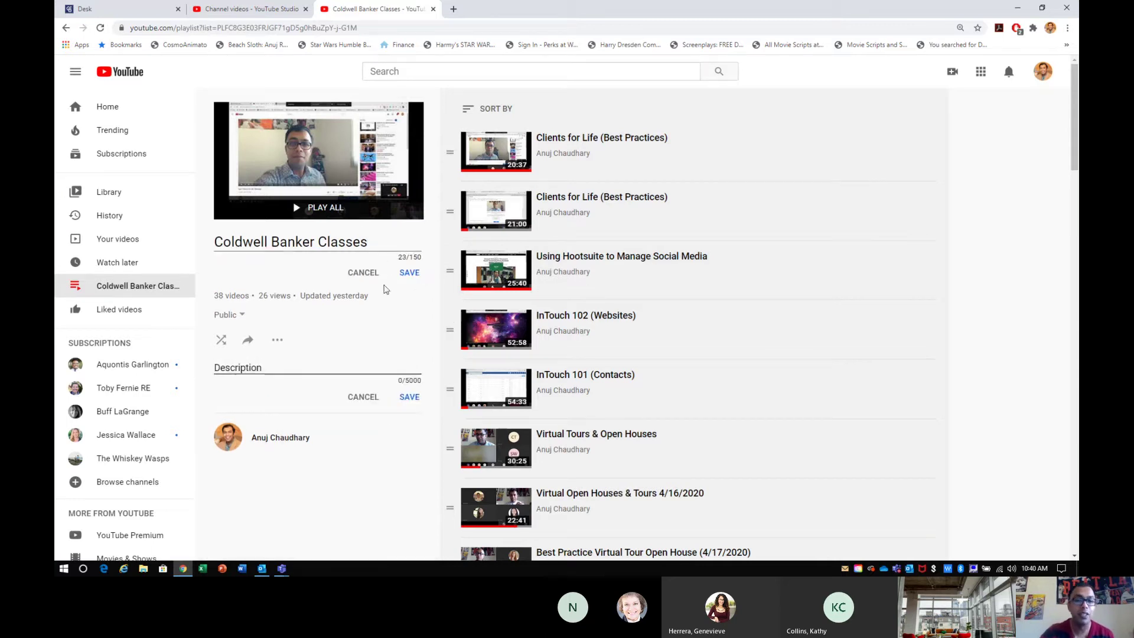
click(277, 340)
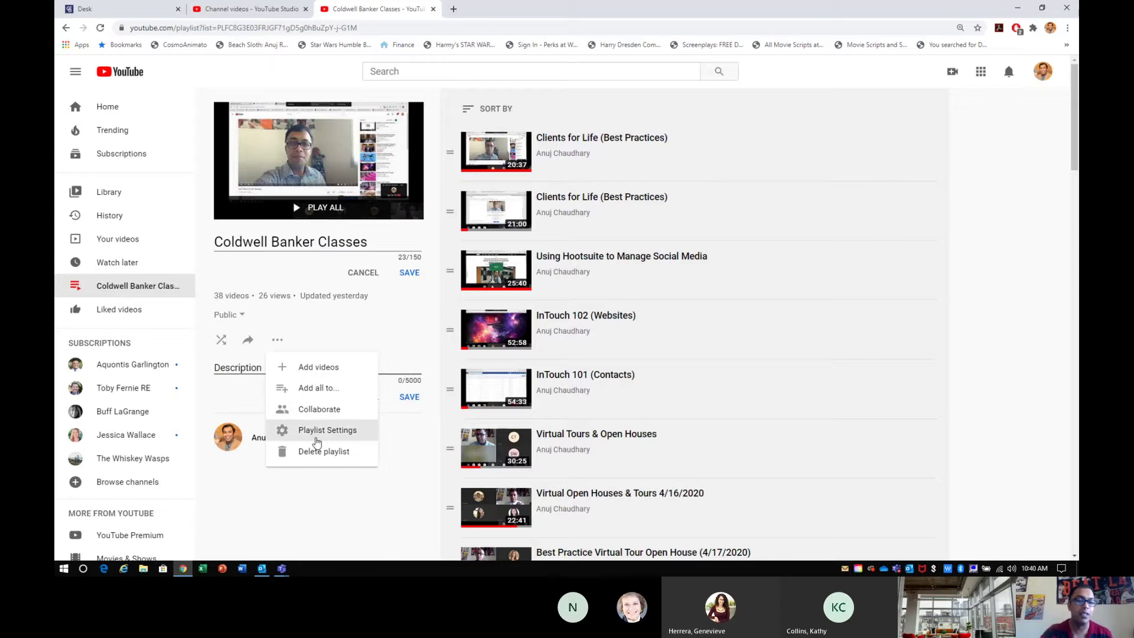
click(339, 534)
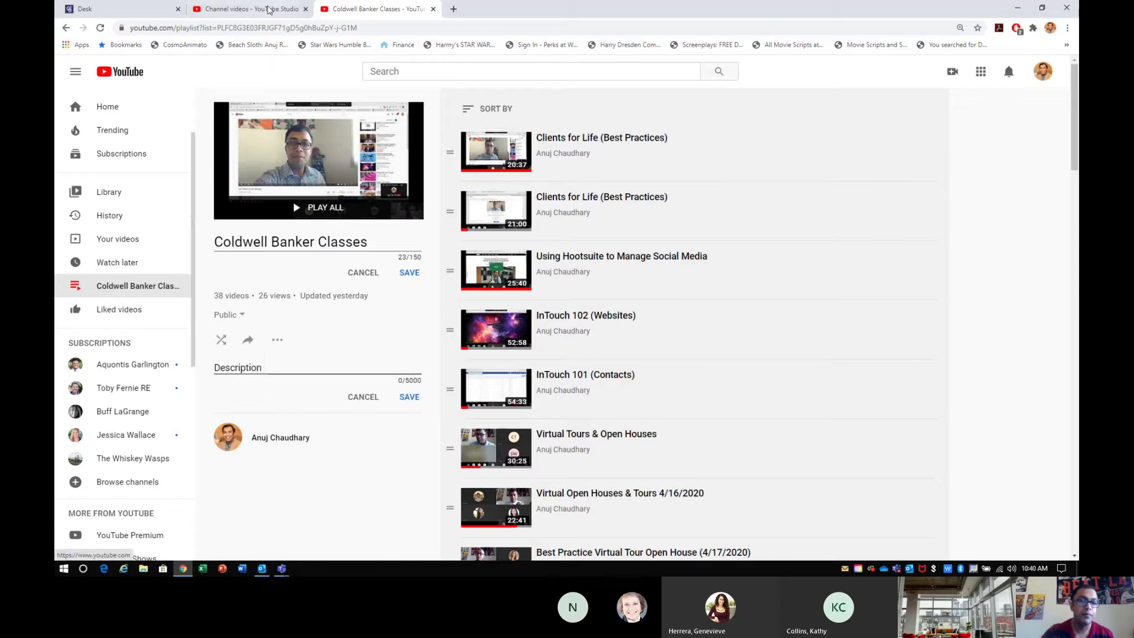
click(433, 9)
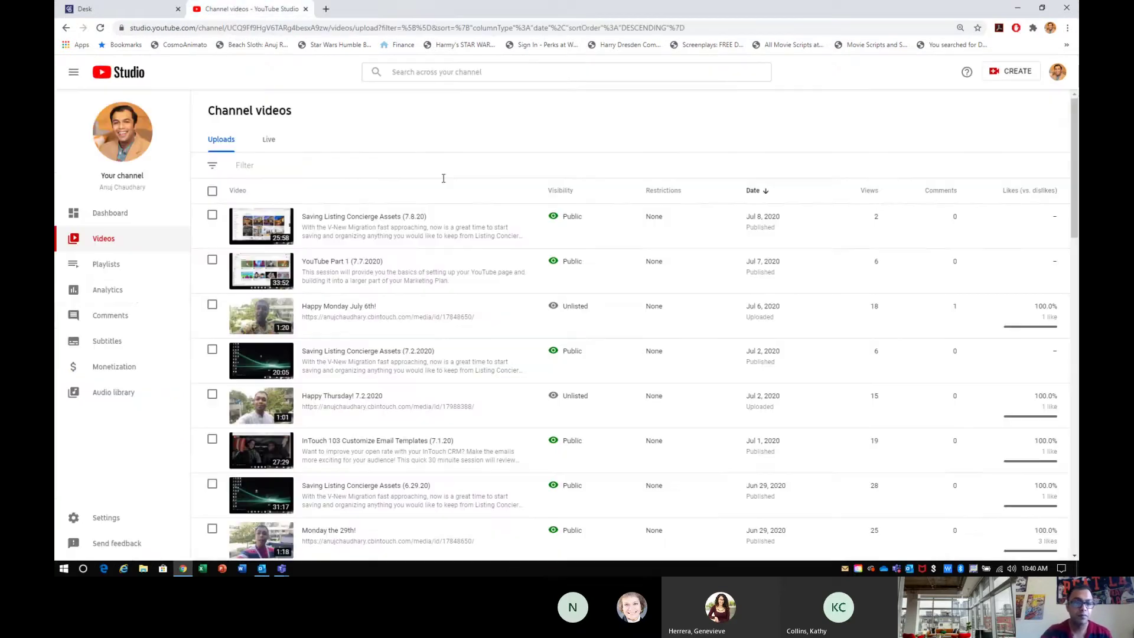
Step: Open the channel analytics overview, look through the period's top videos, and show the subscribers graph
click(135, 295)
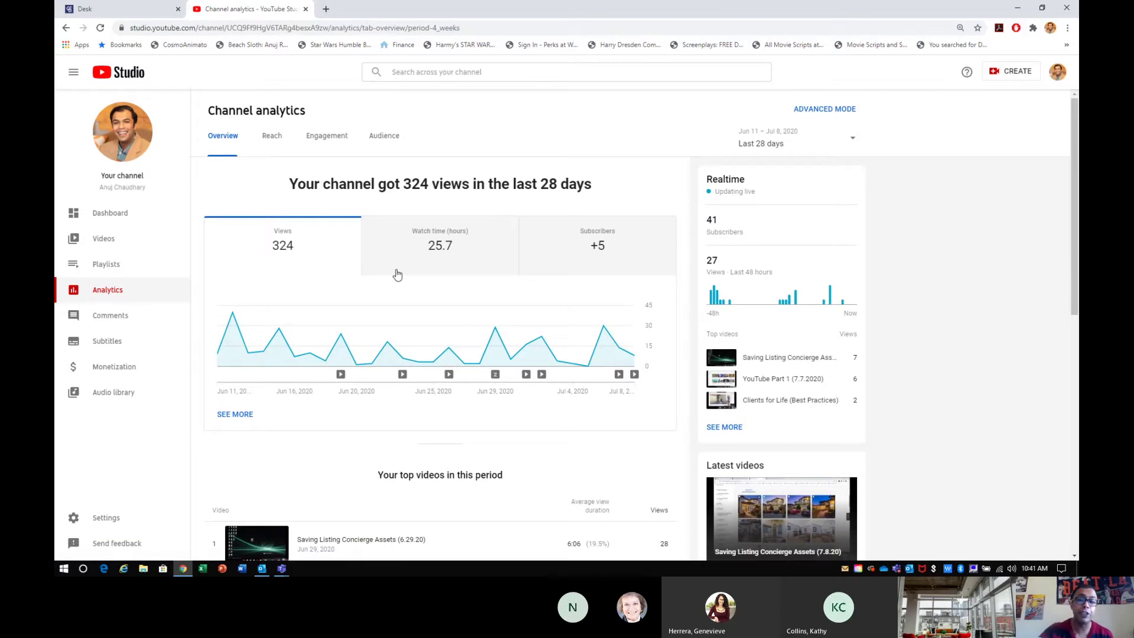
scroll(397, 274, down, 5)
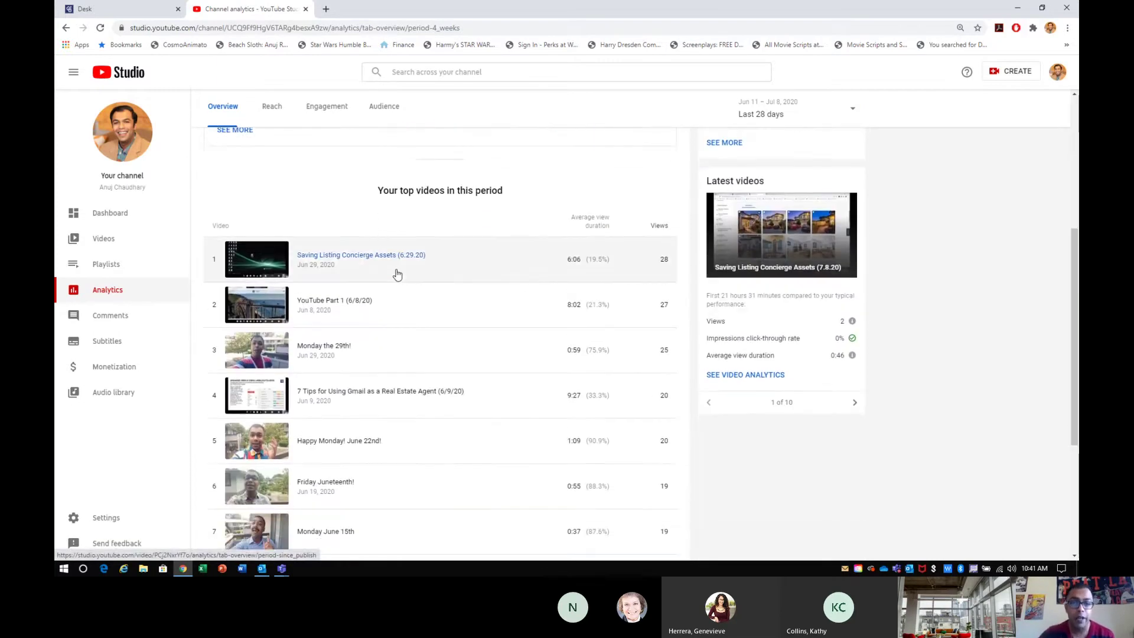
scroll(396, 274, down, 4)
scroll(397, 274, up, 9)
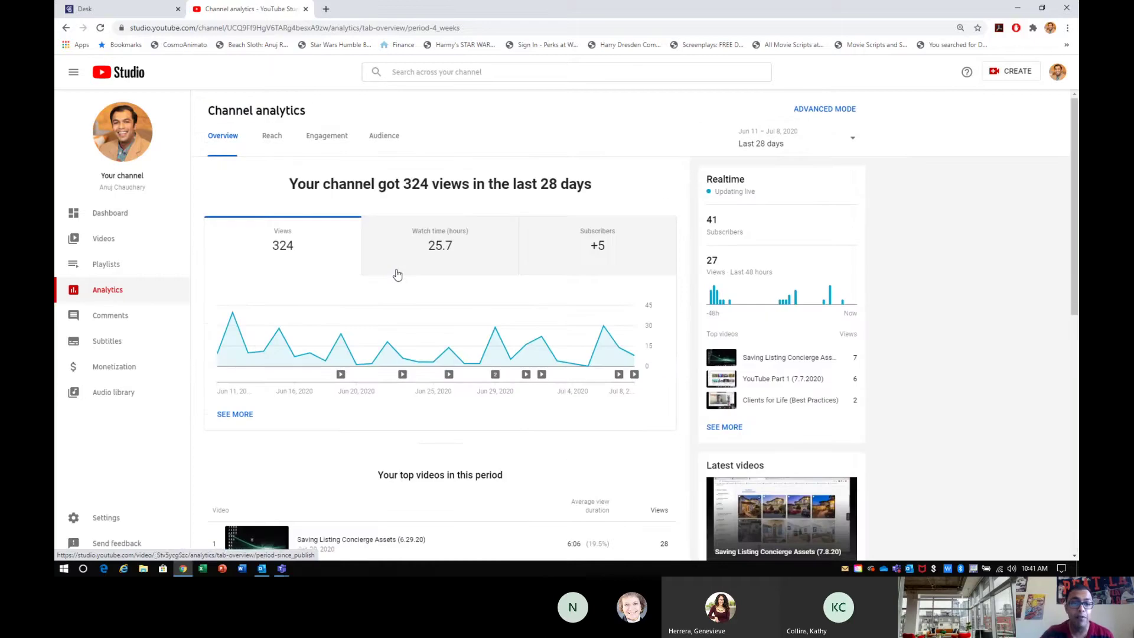
click(621, 251)
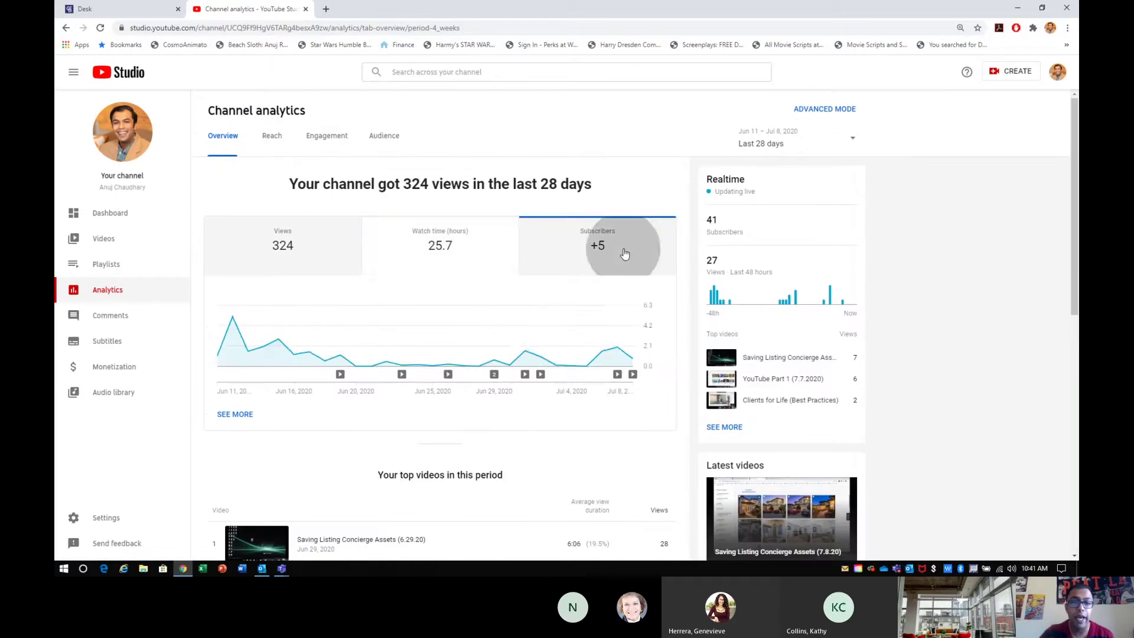
Step: Look through the channel's reach, engagement and audience analytics, including watch time from subscribers, top countries and subtitle languages
click(273, 137)
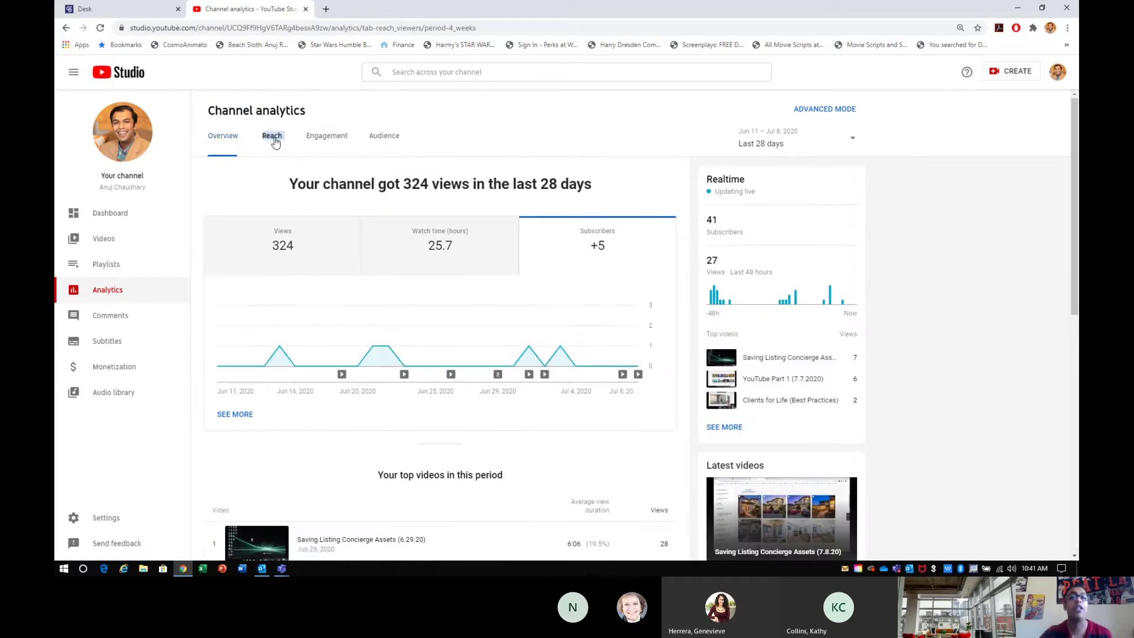
click(319, 138)
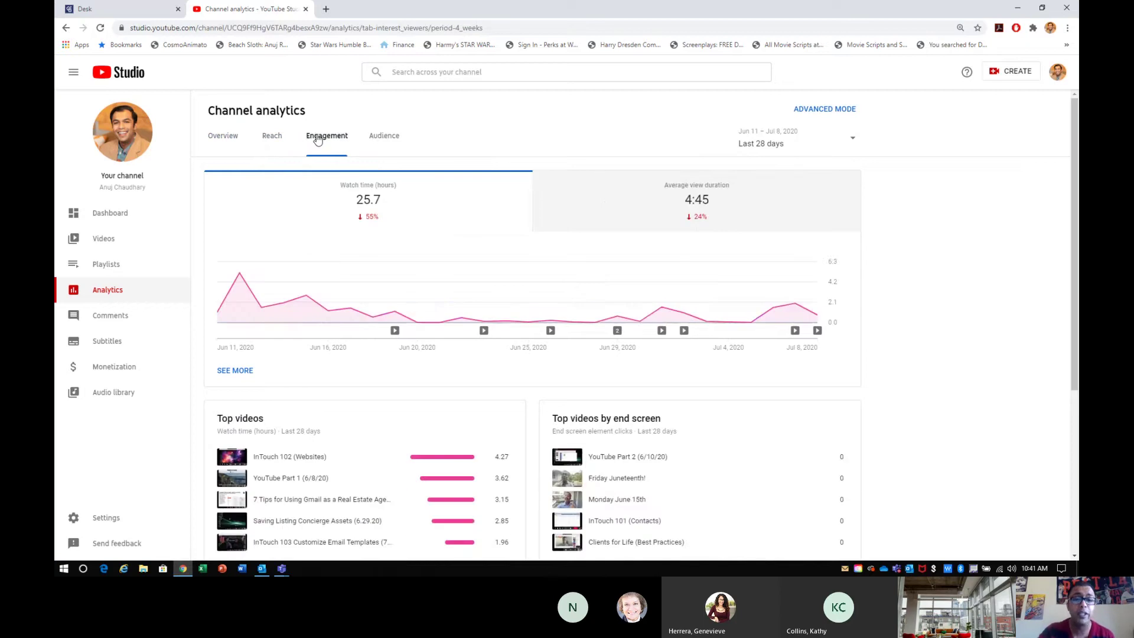
scroll(425, 260, down, 4)
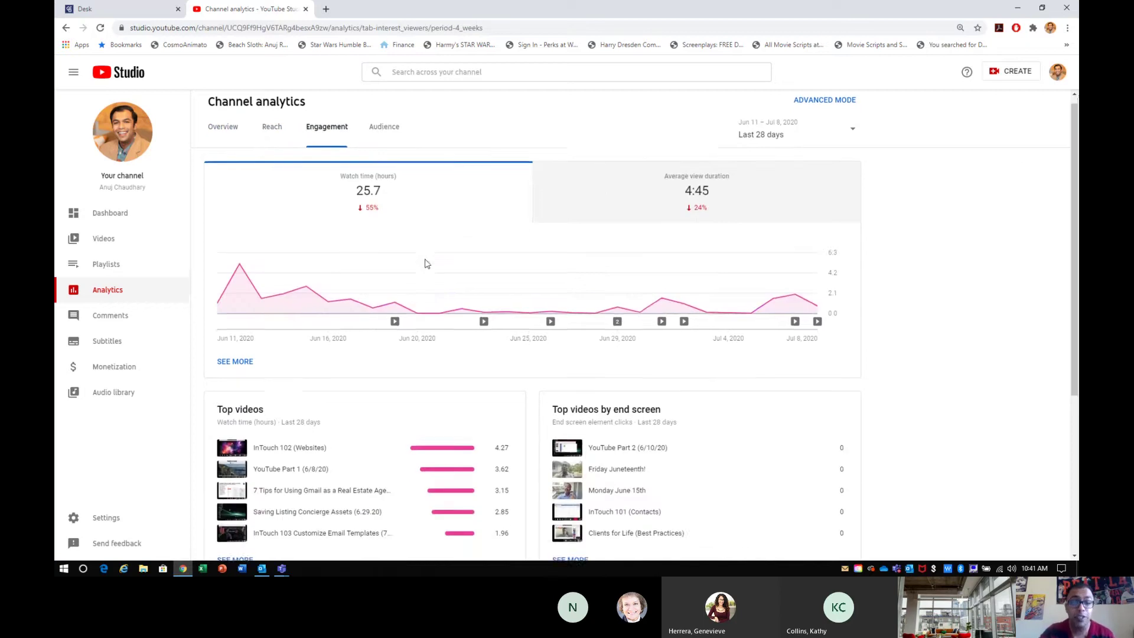
scroll(425, 260, up, 4)
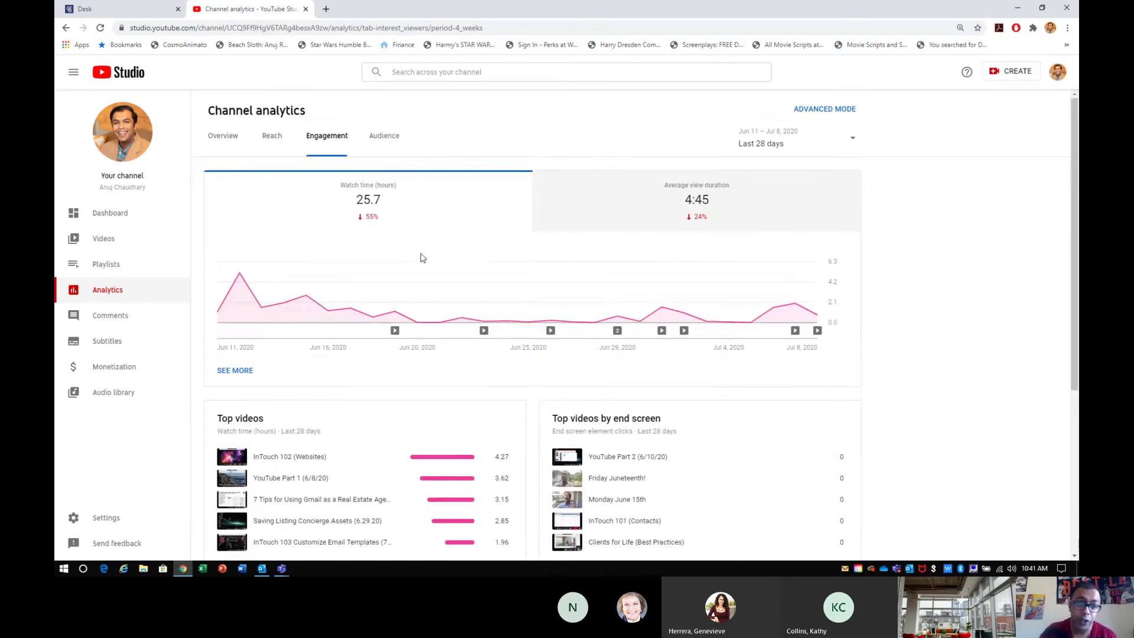
click(383, 135)
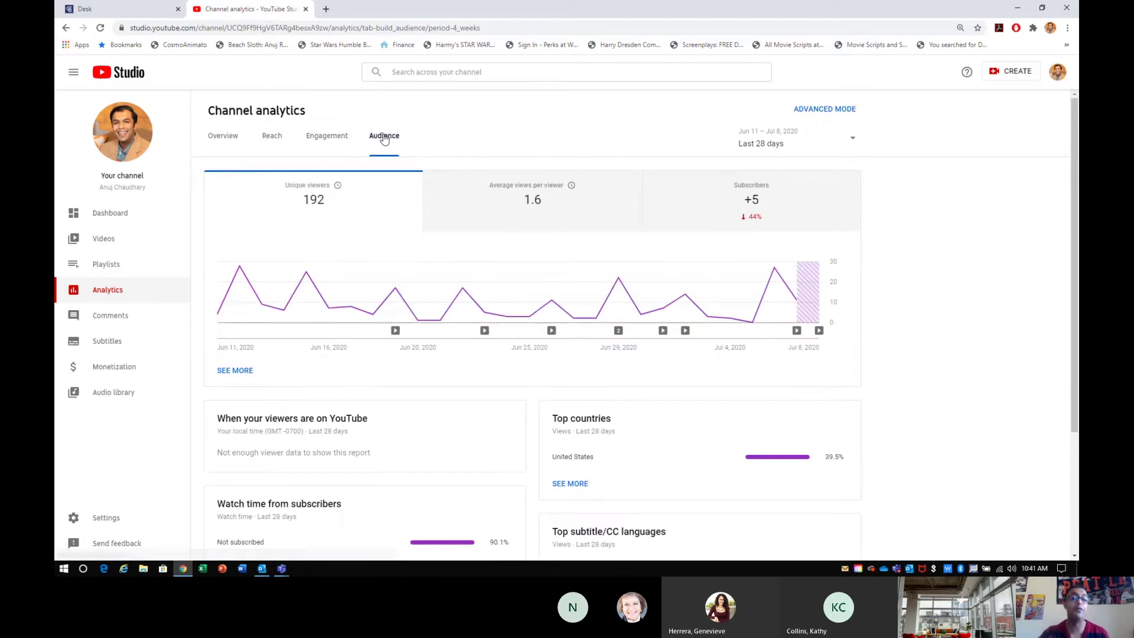
scroll(394, 376, down, 3)
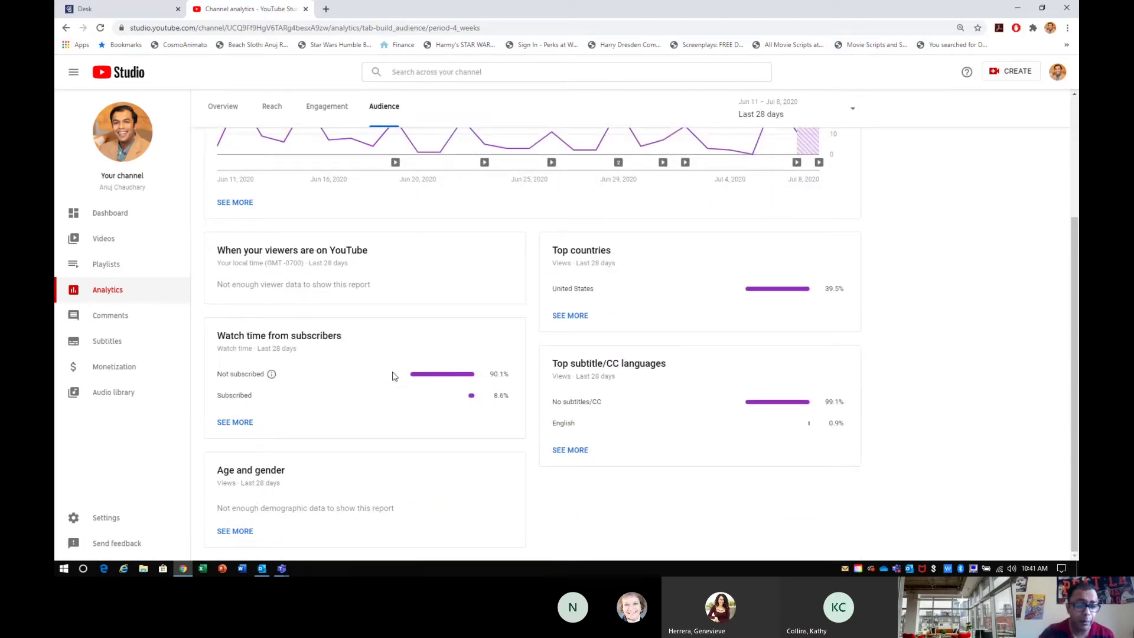
scroll(394, 376, up, 3)
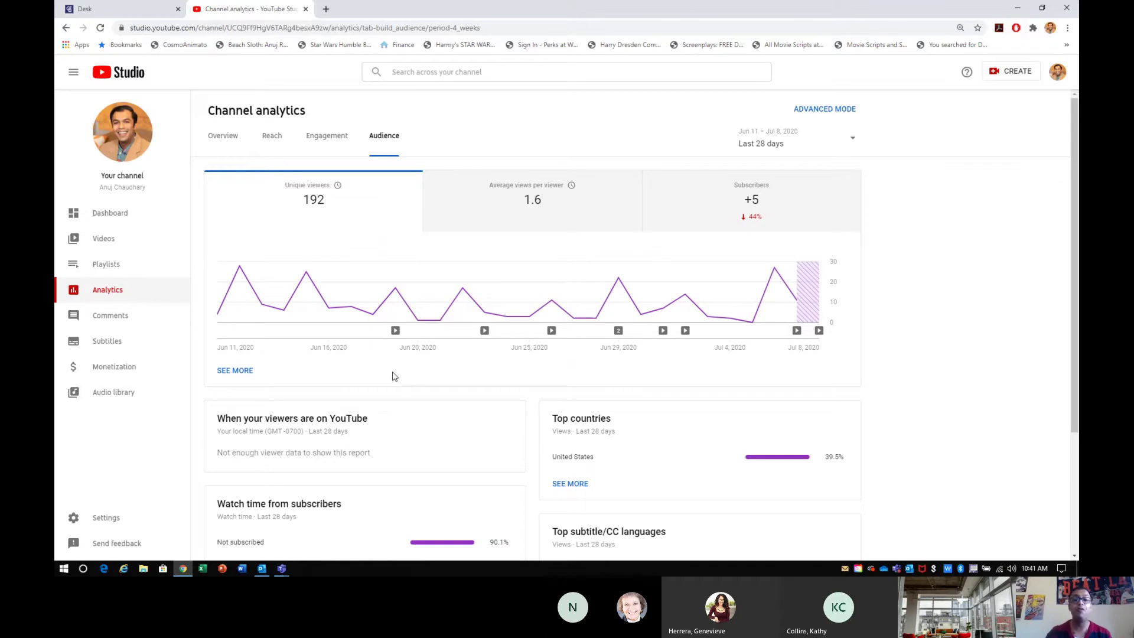
Step: Check the available date ranges for the analytics without changing the period, and return to the analytics overview
click(767, 147)
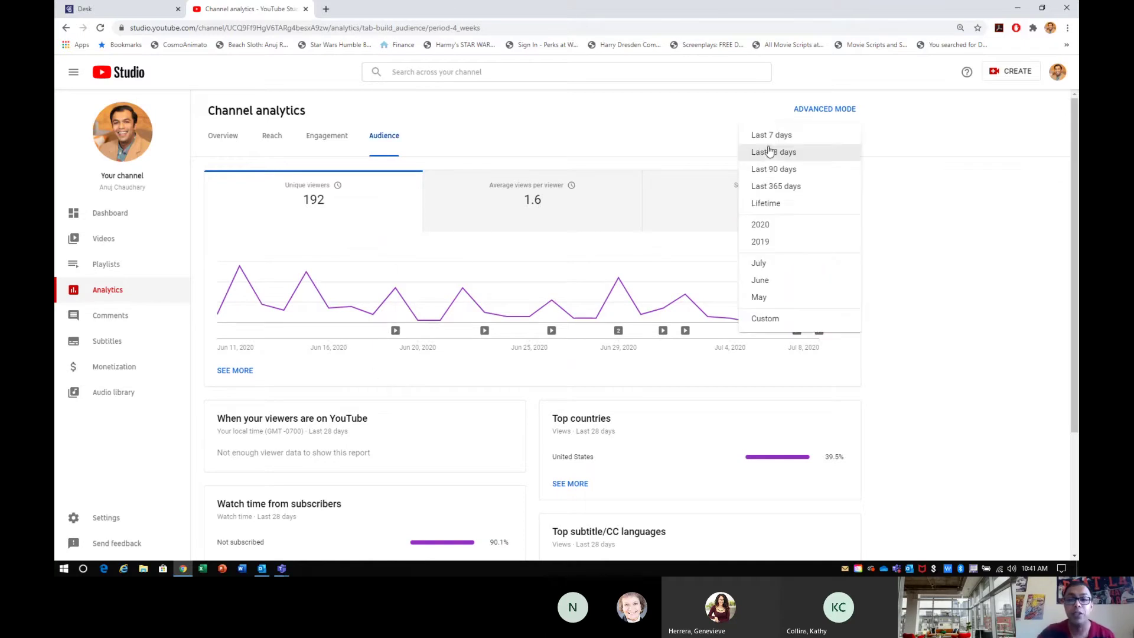
click(742, 122)
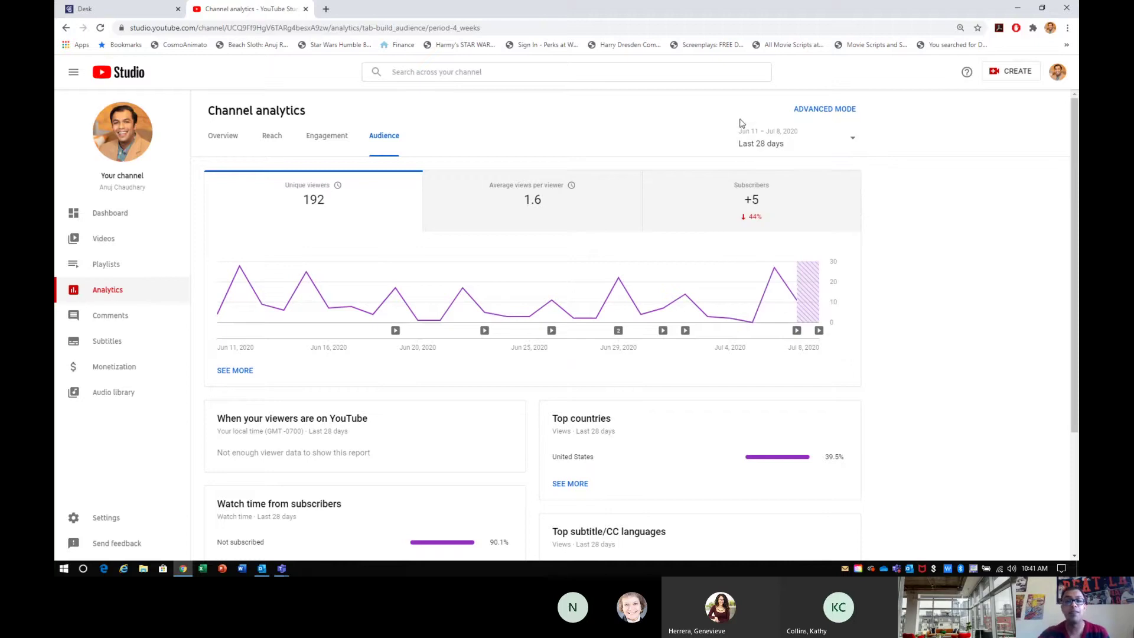
click(236, 139)
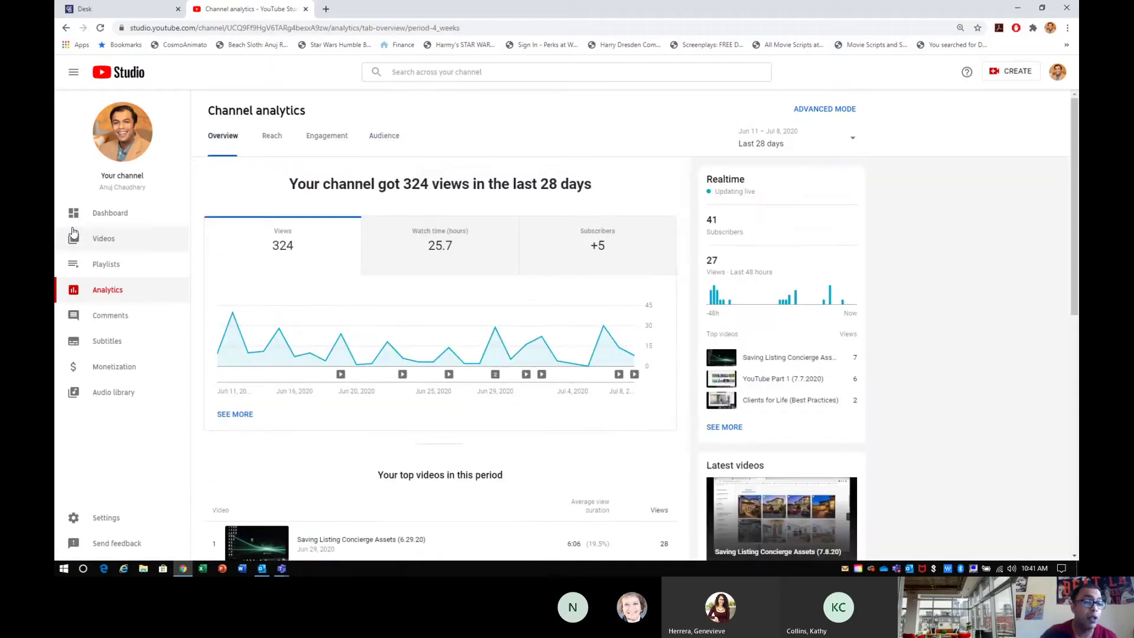
Step: Show the list of channel videos, and view the channel's published comments that have no response yet
click(112, 241)
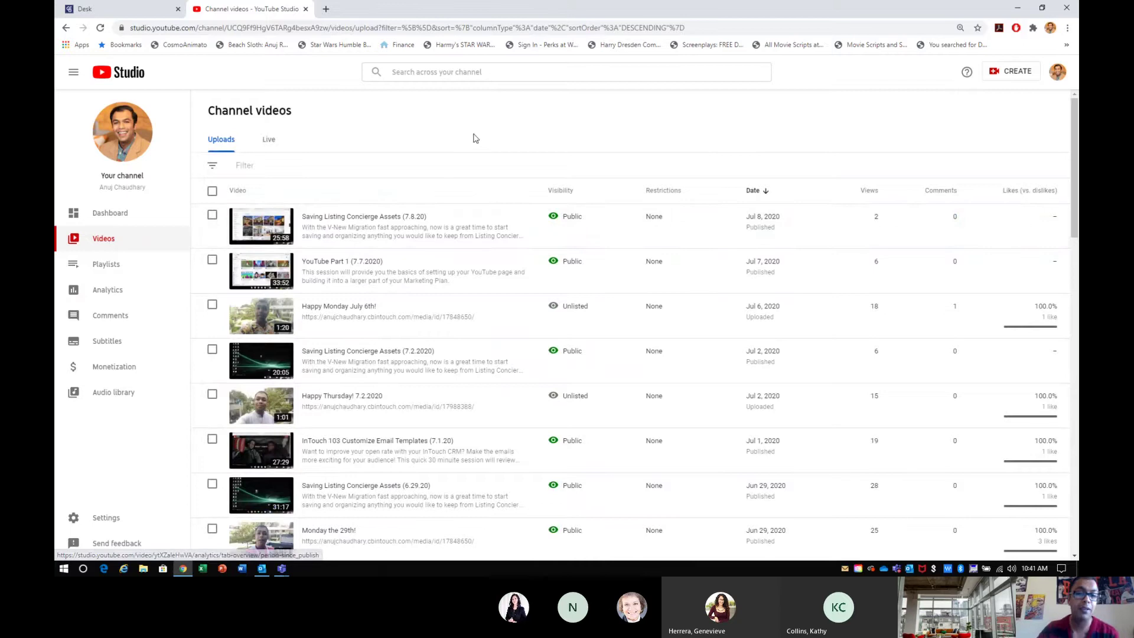
click(123, 317)
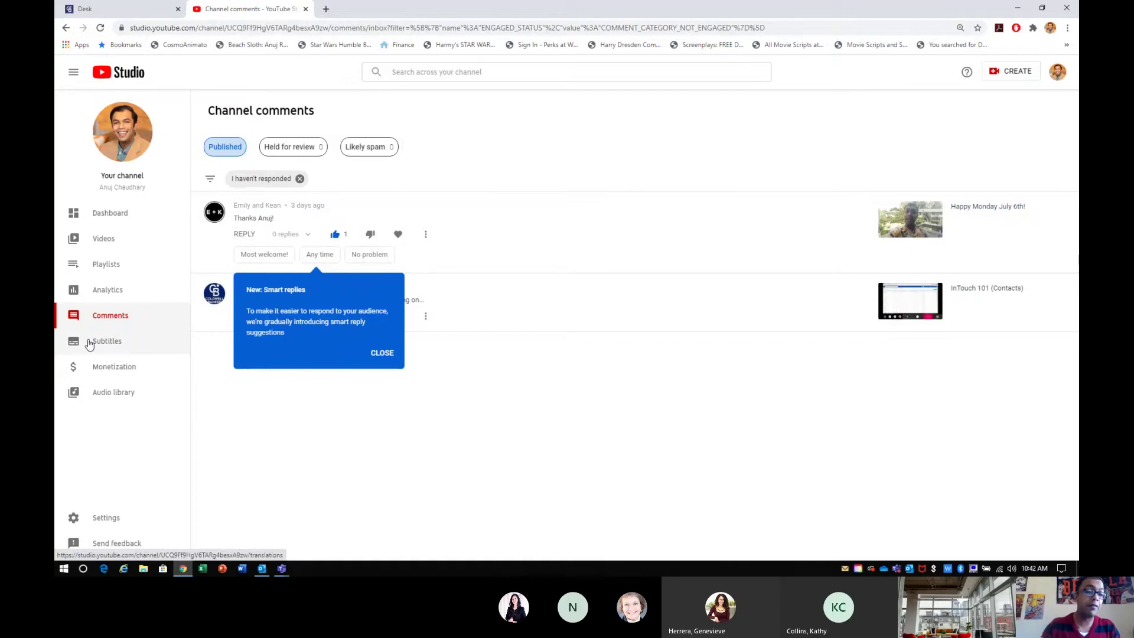
Step: Open the subtitles of the YouTube Part 1 (7.7.2020) video and view its published automatic English captions
click(89, 345)
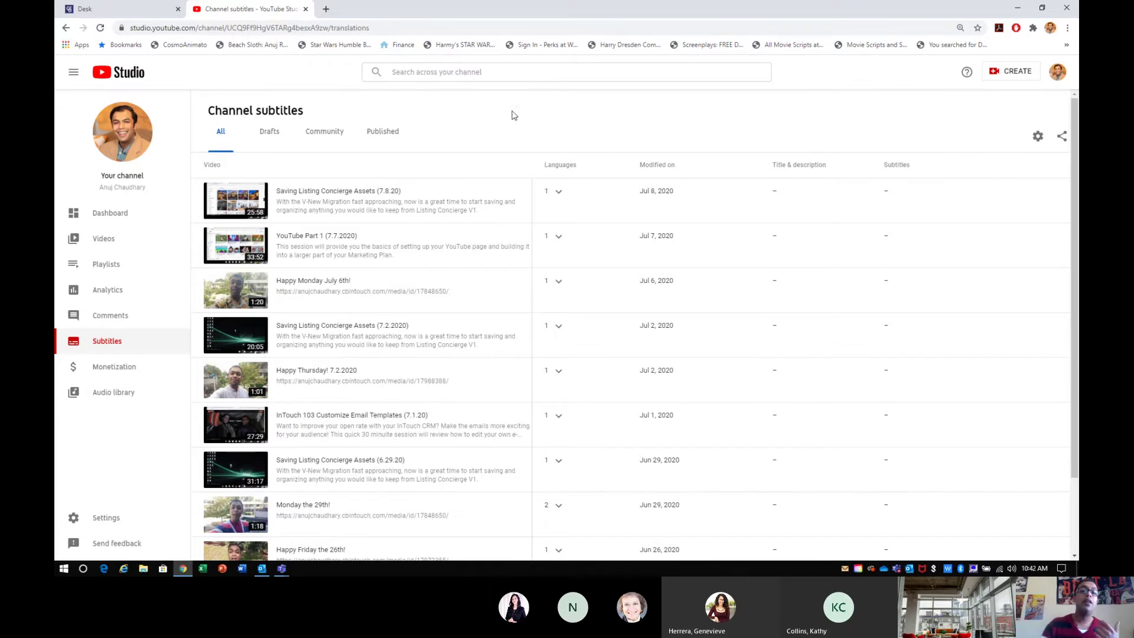
click(334, 239)
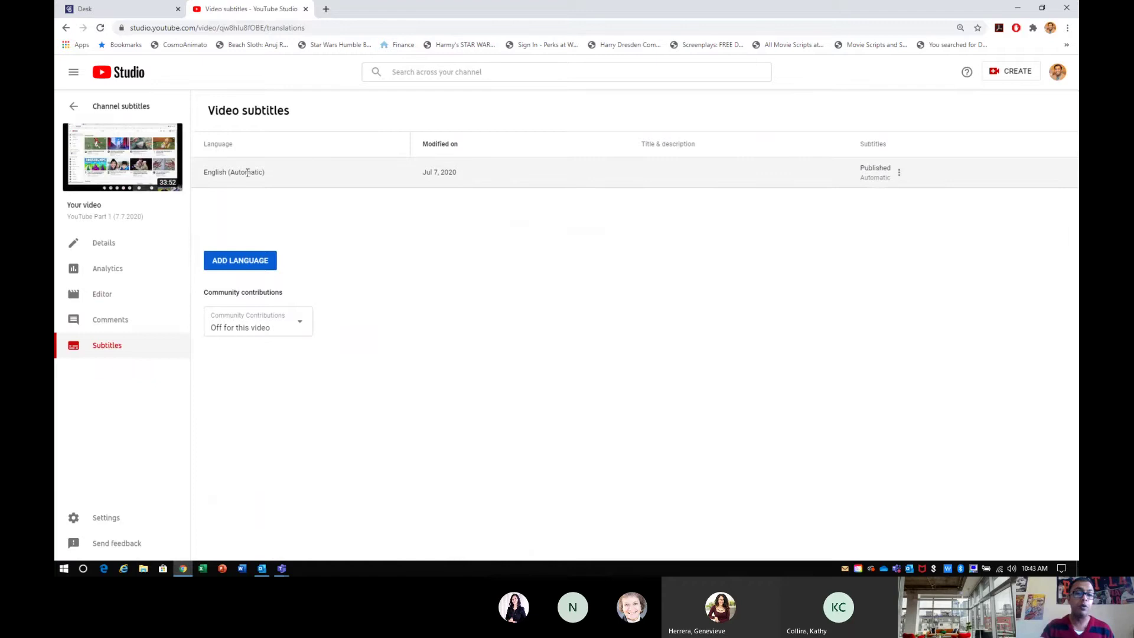
click(863, 172)
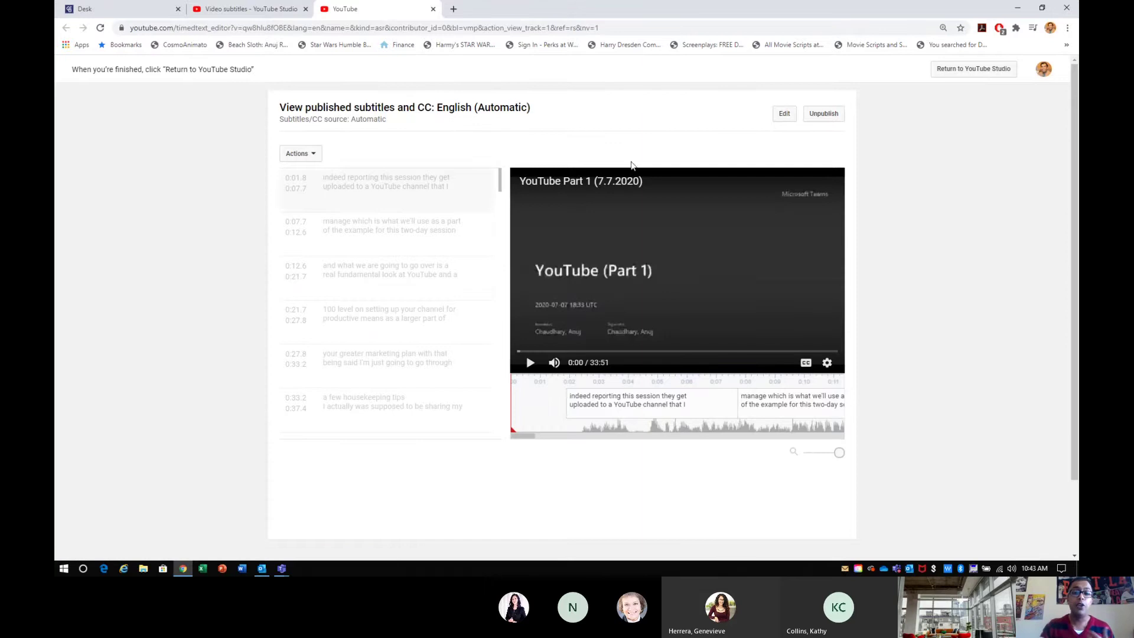
Step: Open the automatic English captions for editing, look through the transcript lines, and select the line starting at 4:04.8
click(776, 116)
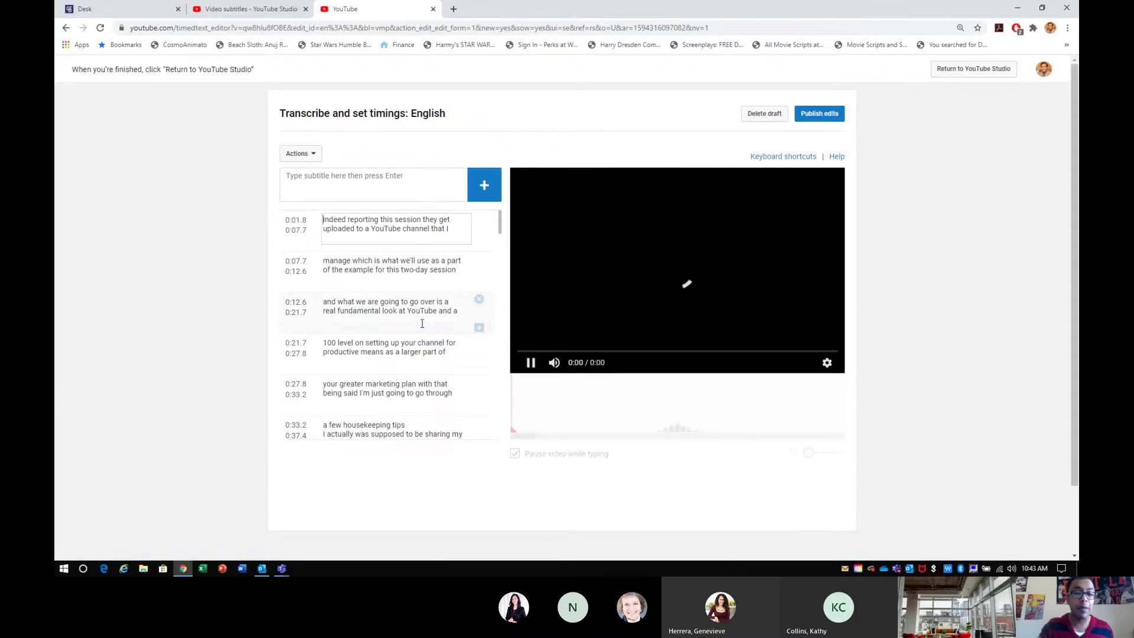
scroll(407, 415, down, 20)
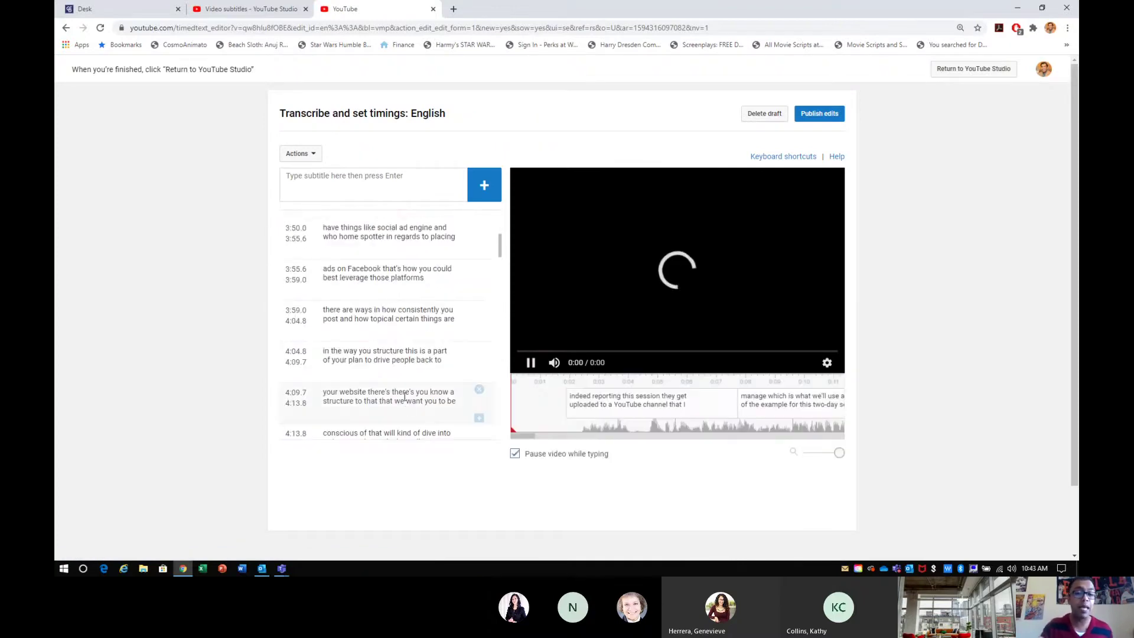
click(393, 361)
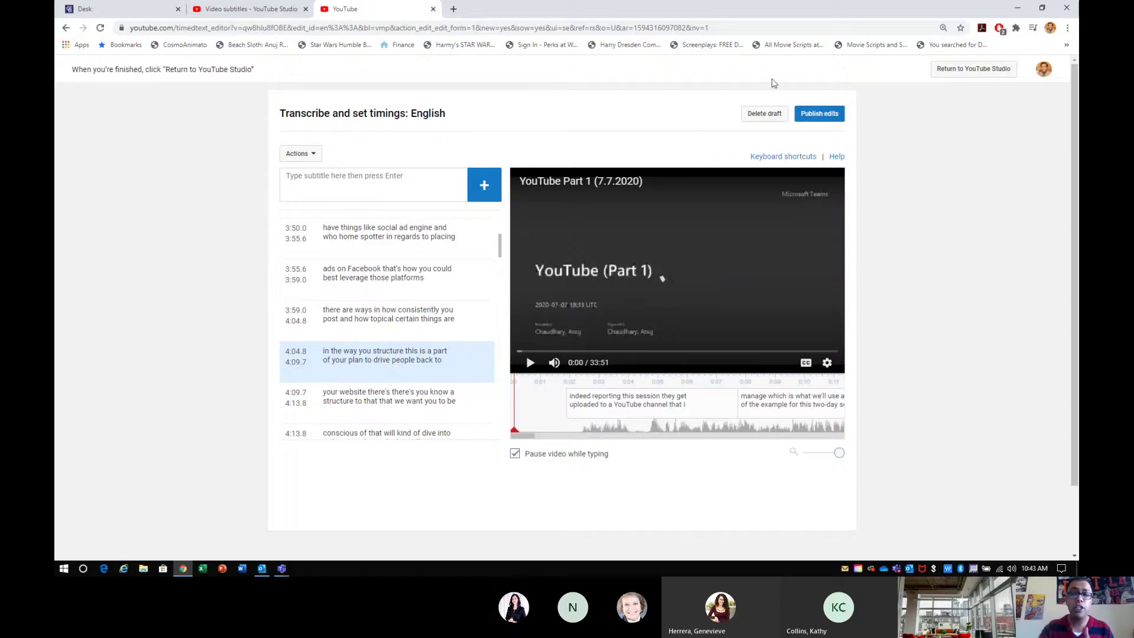
Step: Delete the English caption draft and close the subtitle editor's browser tab
click(769, 113)
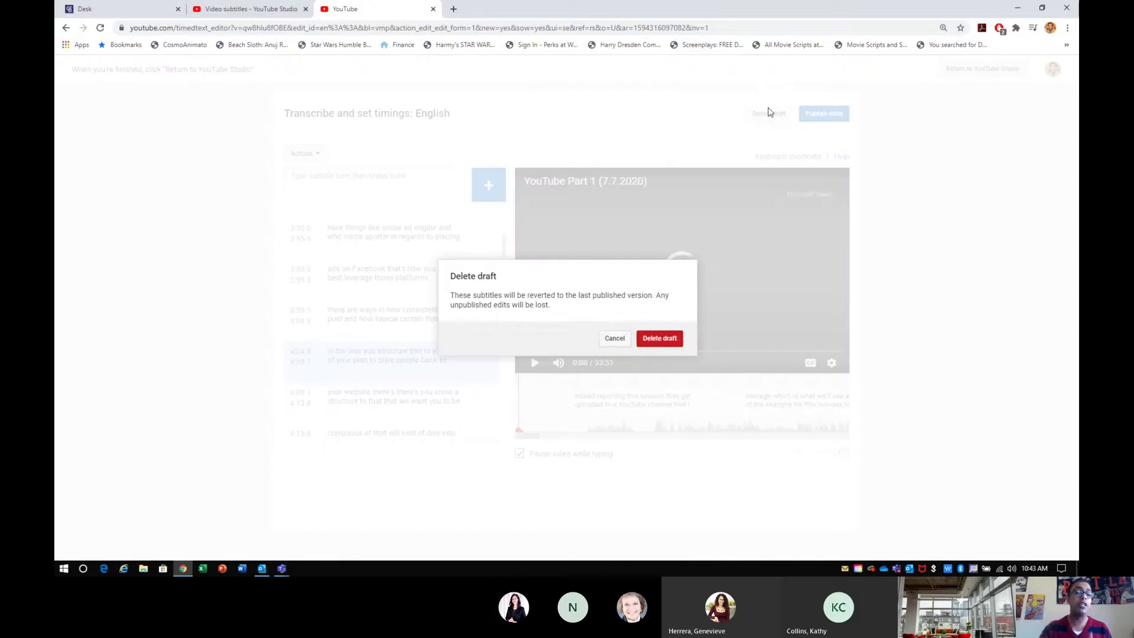
click(668, 338)
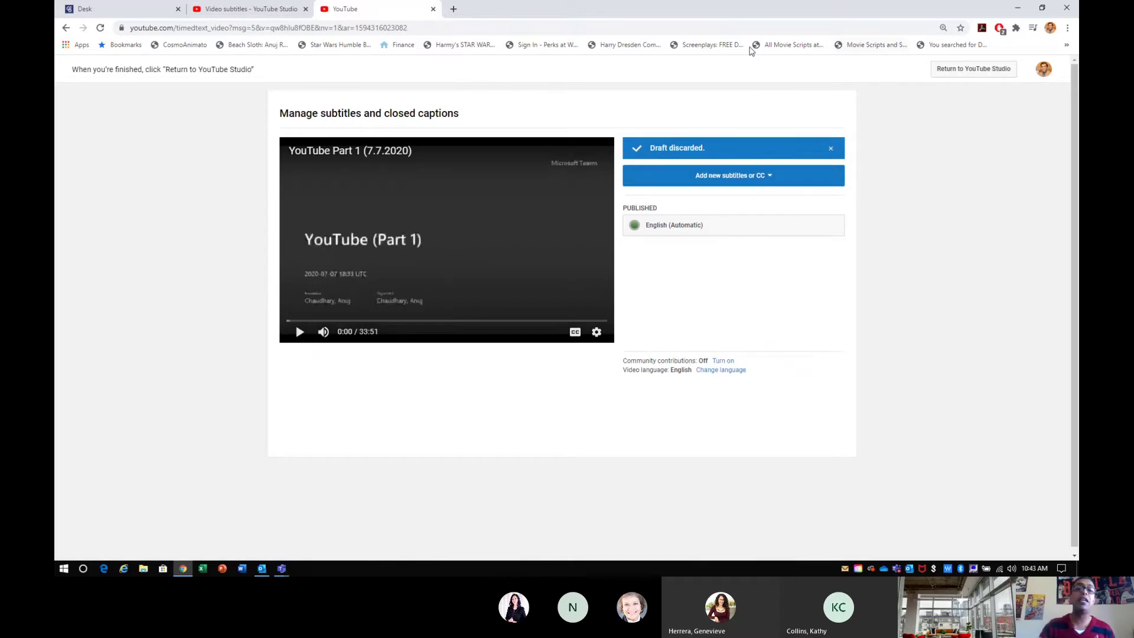
click(433, 9)
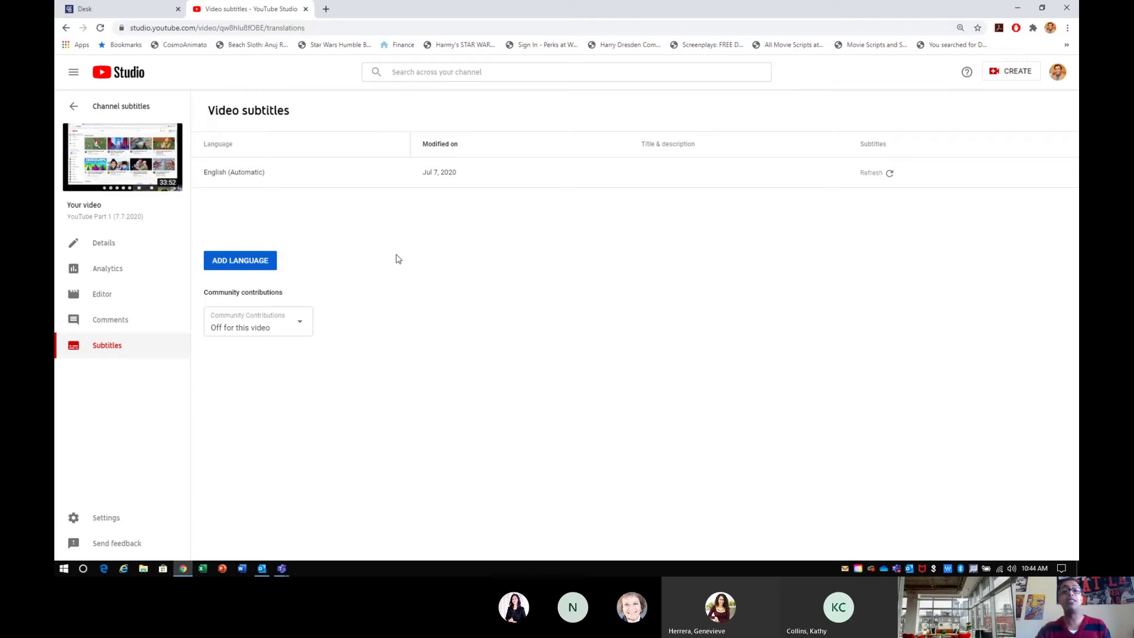
Step: Reload the video's subtitles page by way of its details, and check the languages that can be added without choosing one
click(104, 243)
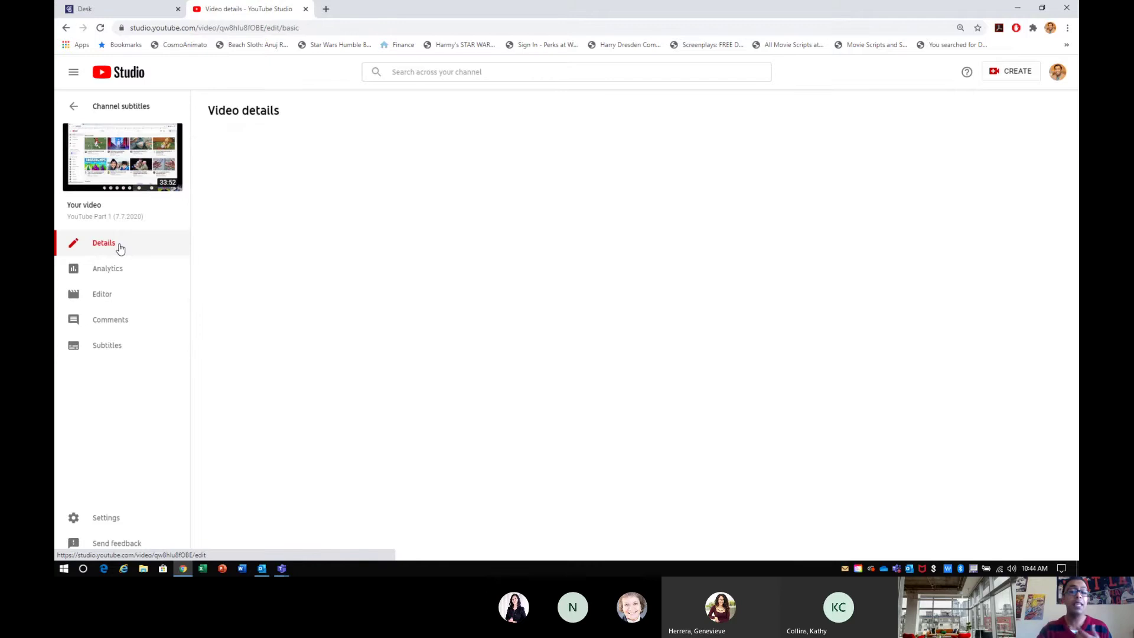
click(119, 348)
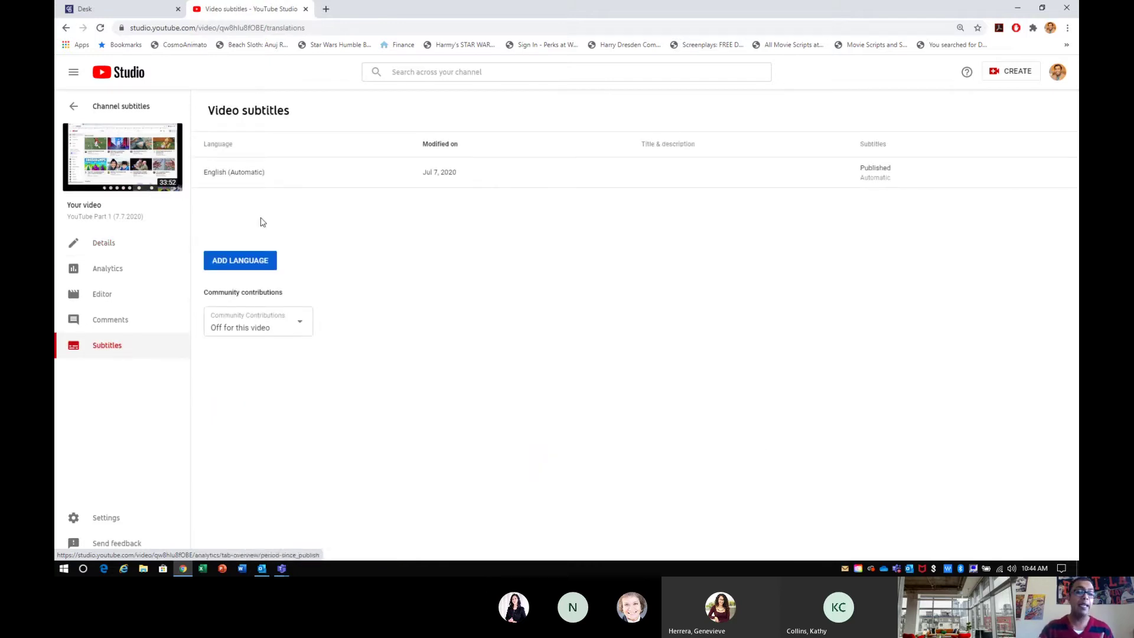
click(231, 262)
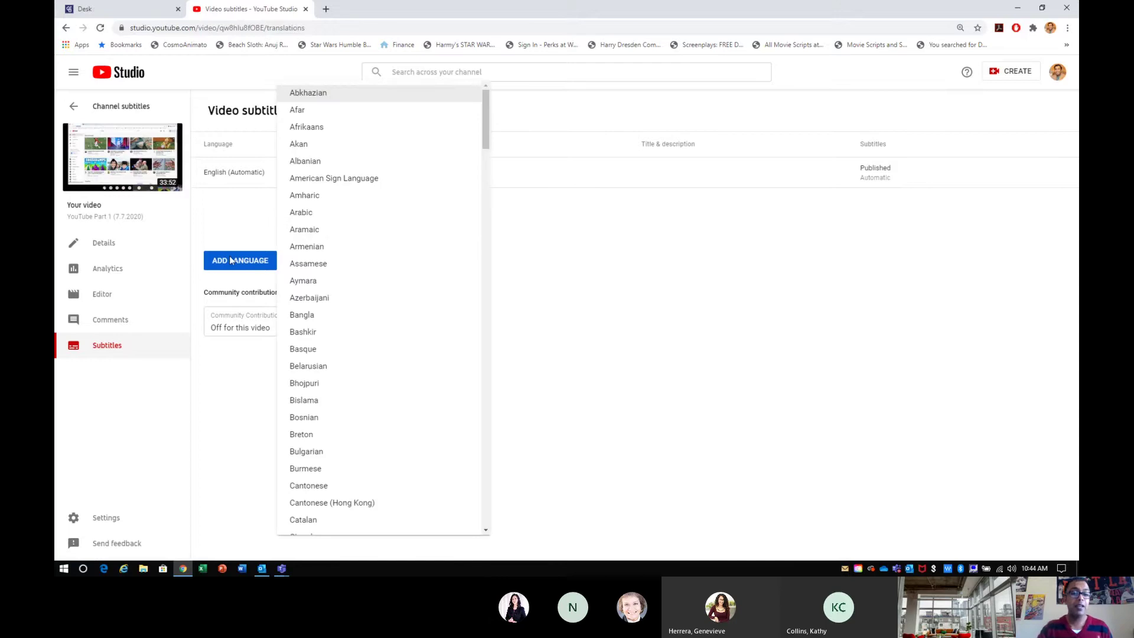
click(577, 242)
Step: Set community contributions to On for this video, and return to the channel subtitles list
click(292, 324)
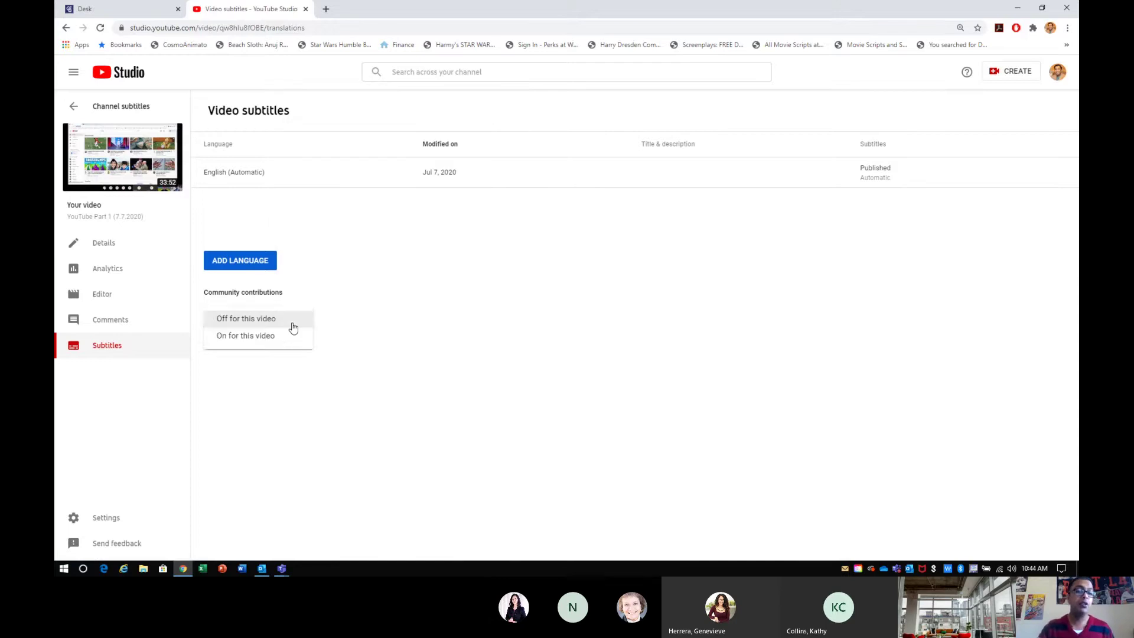
click(290, 334)
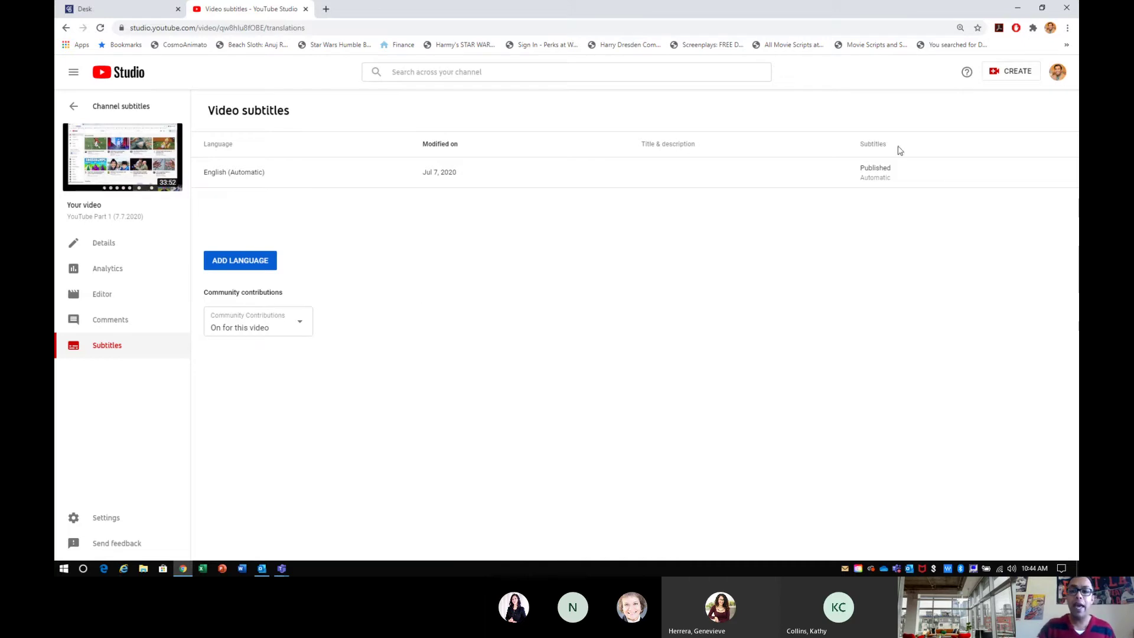
click(890, 176)
click(932, 294)
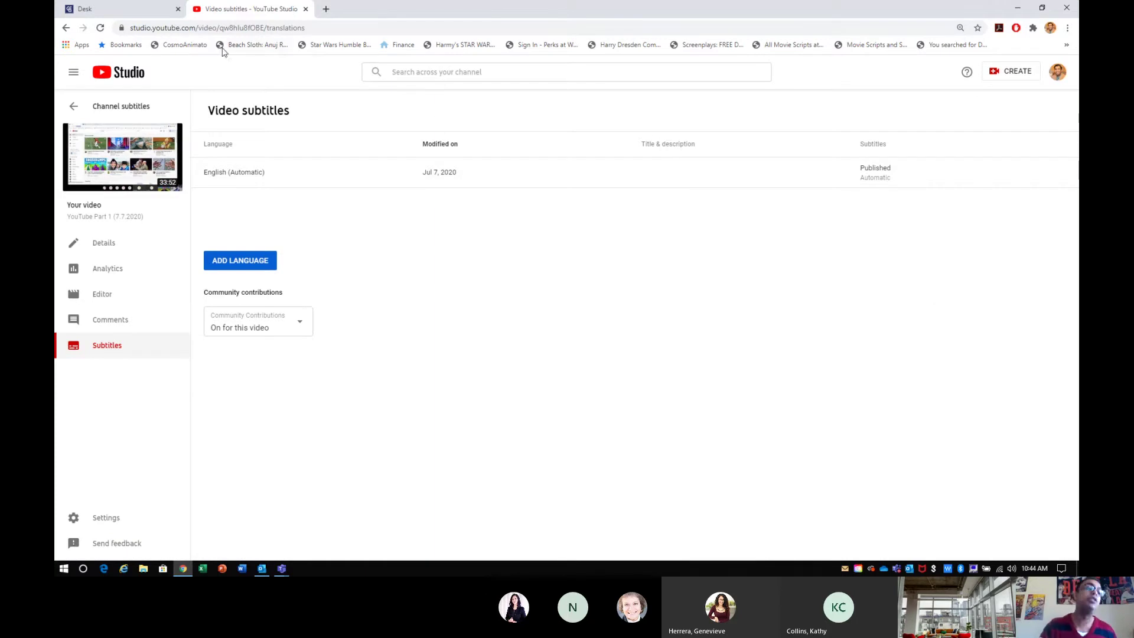
click(74, 109)
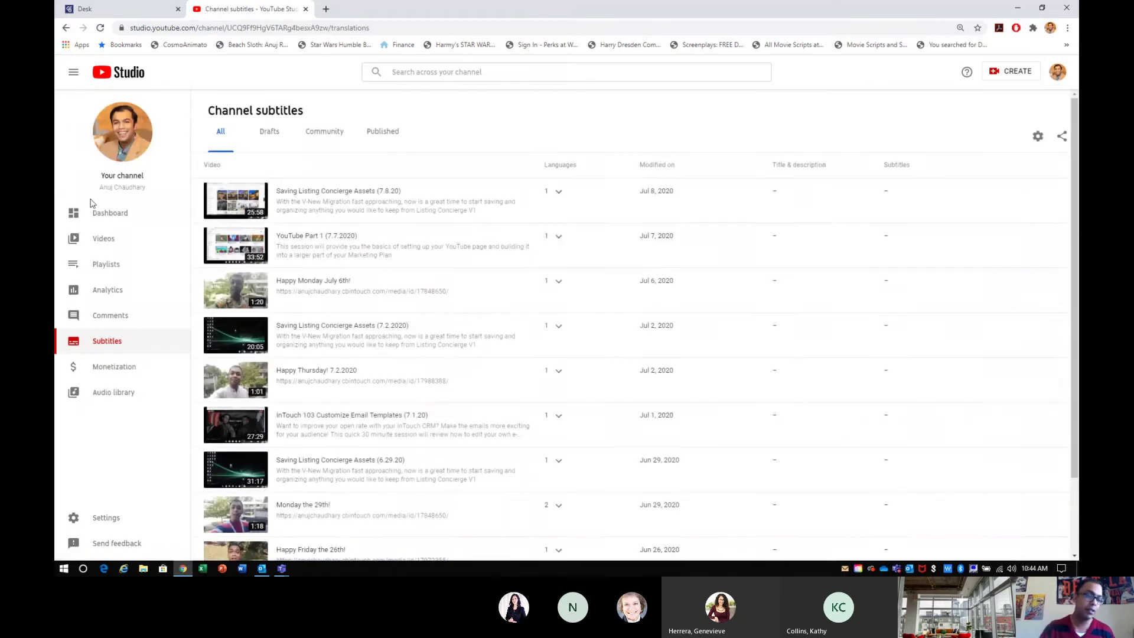
Step: View the channel's monetization requirements, and open the Audio Library to browse the free music tracks
click(132, 369)
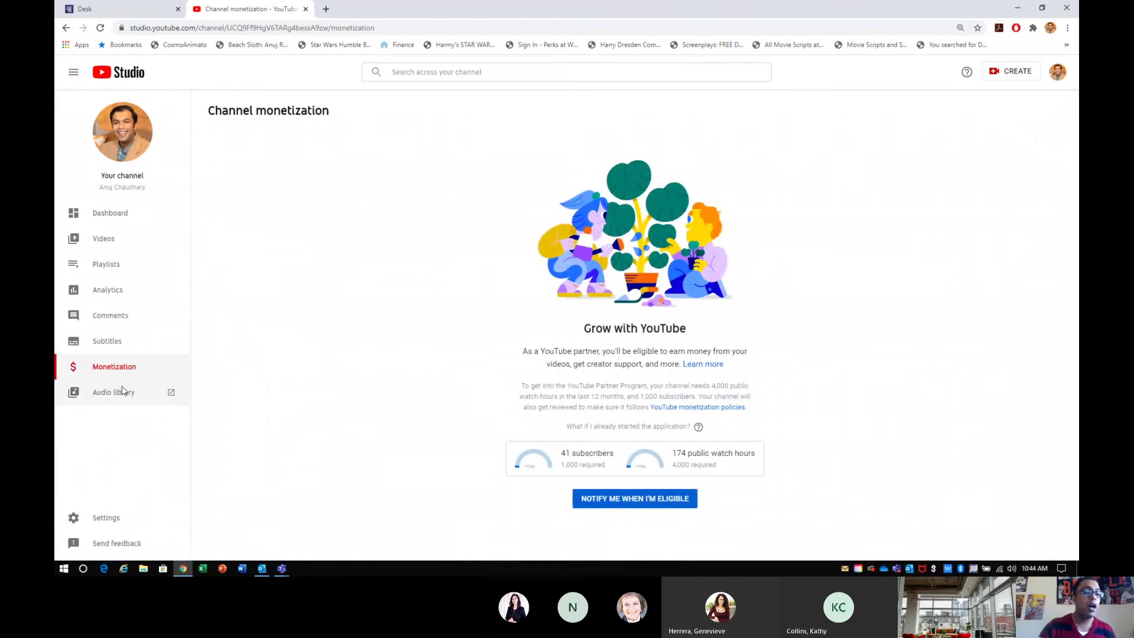
click(122, 391)
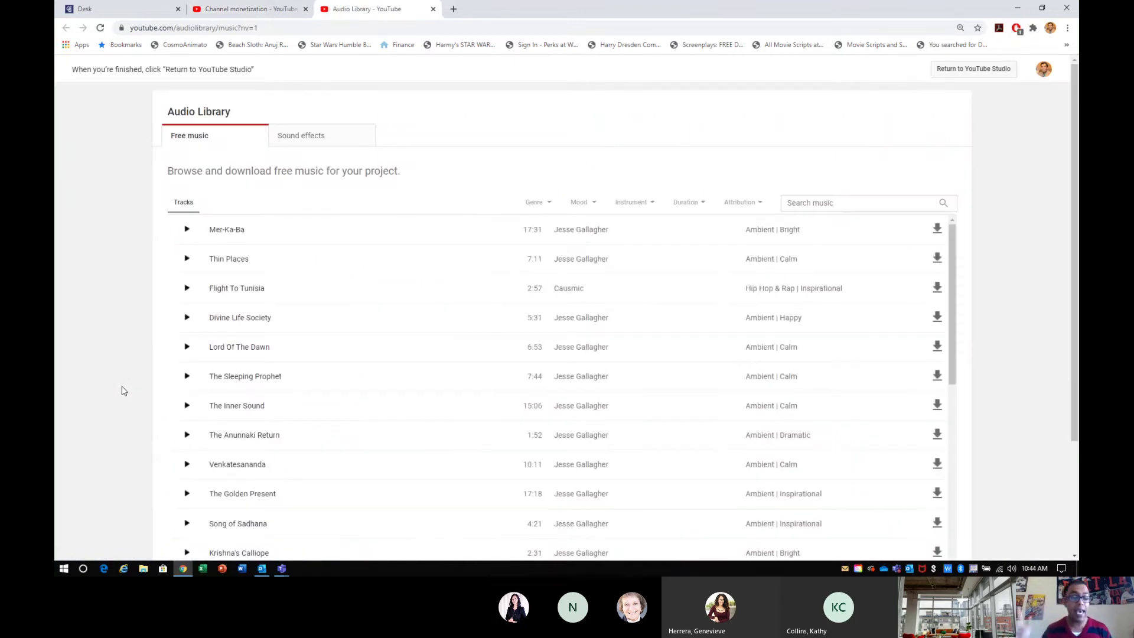
scroll(462, 350, down, 15)
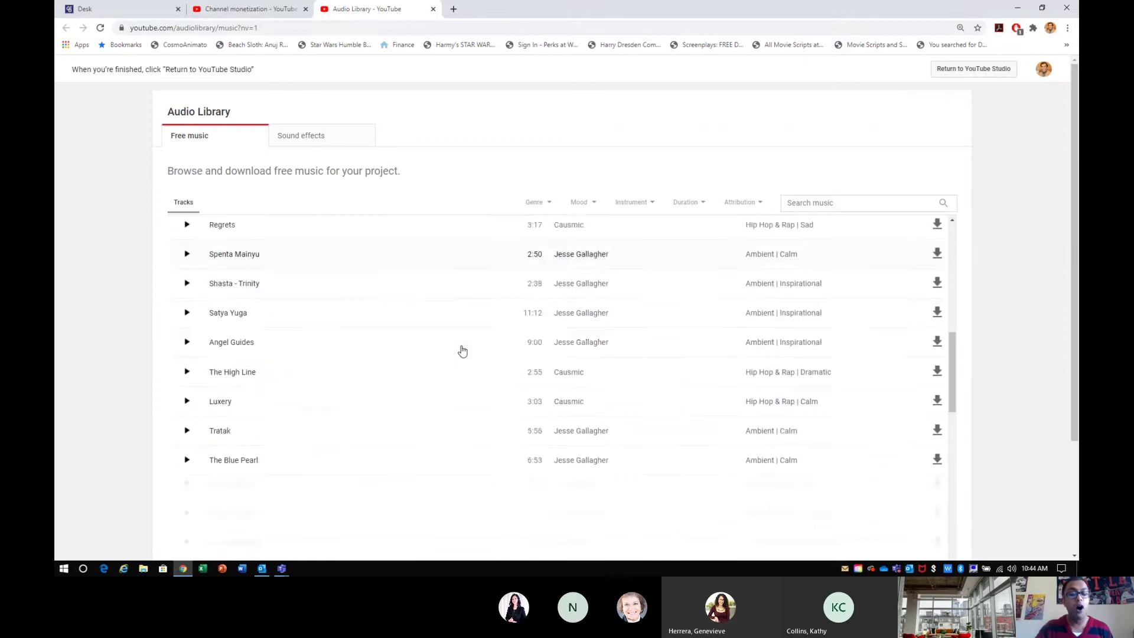
Step: Check the mood, instrument, duration, attribution and genre filter choices without applying any, and play the track Kuku
click(583, 202)
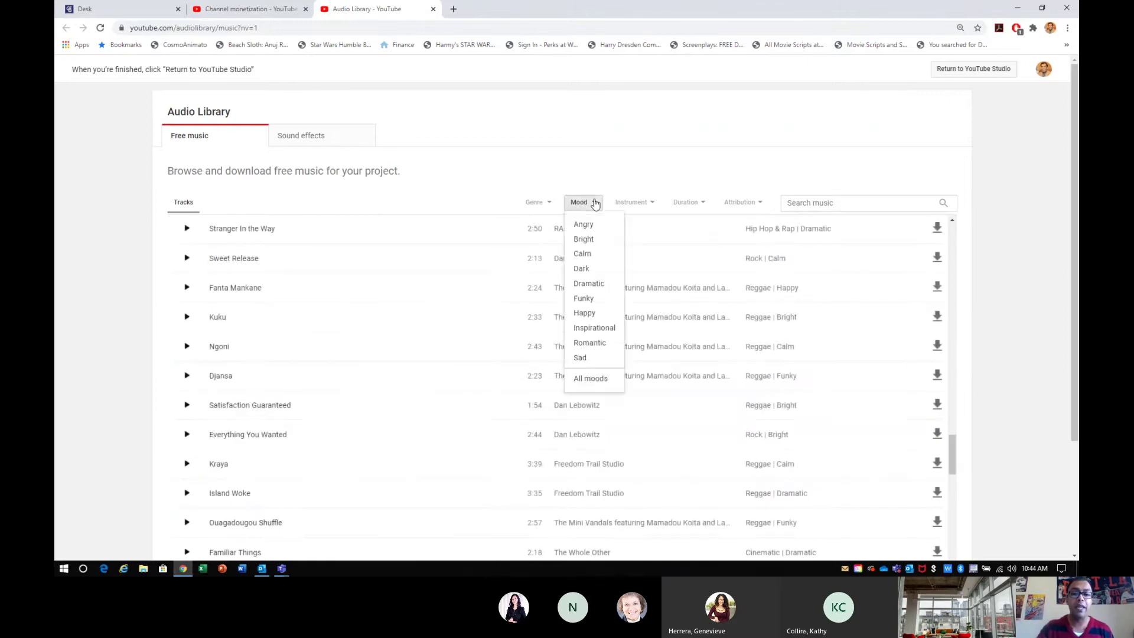
click(616, 205)
click(686, 202)
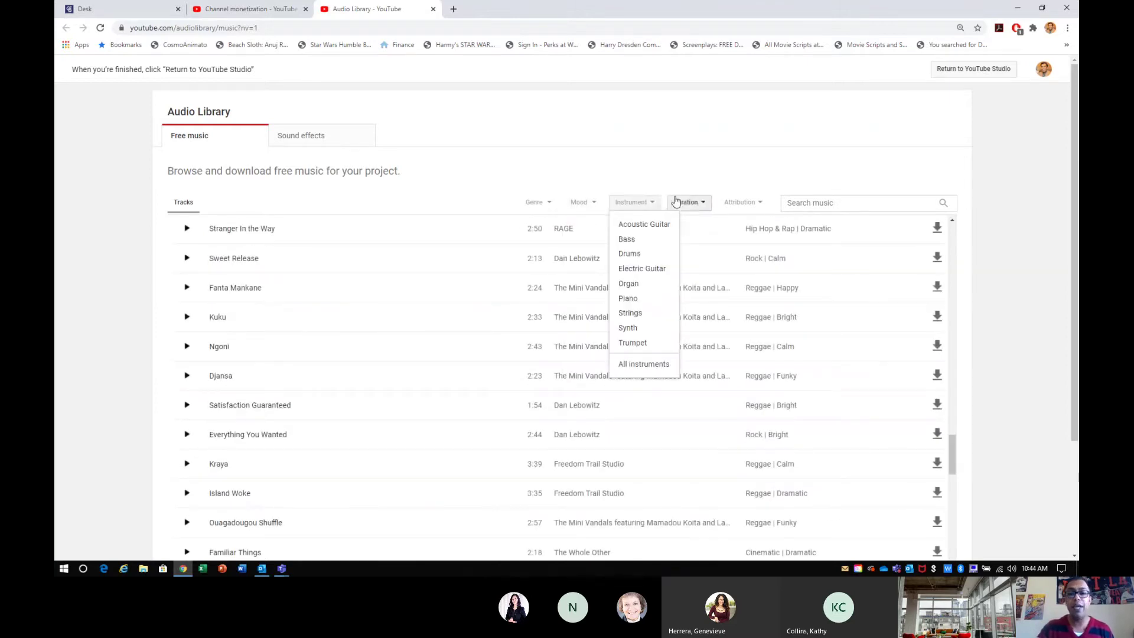
click(750, 211)
click(542, 204)
click(498, 205)
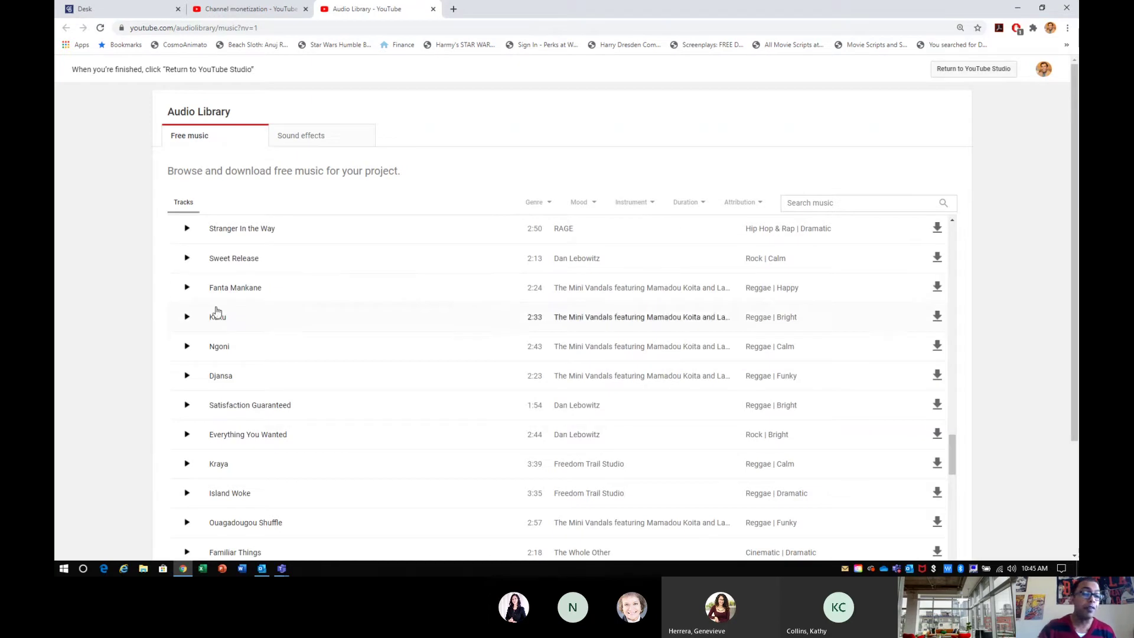
click(186, 317)
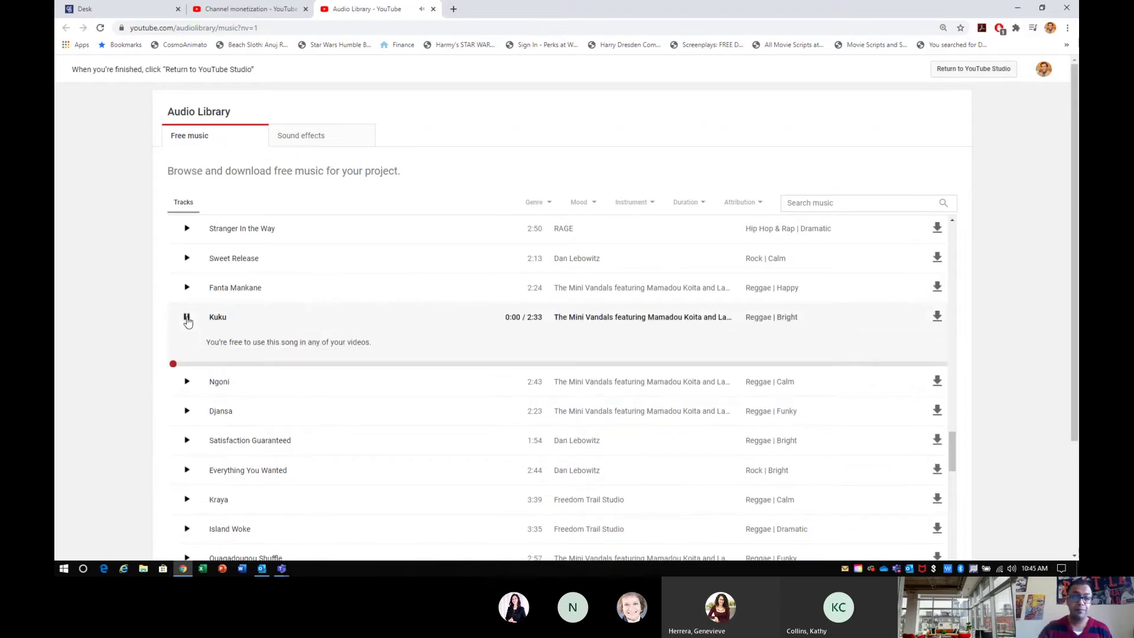
Step: Stop playing the track Kuku, download it as an MP3, and dismiss the download notice
click(186, 318)
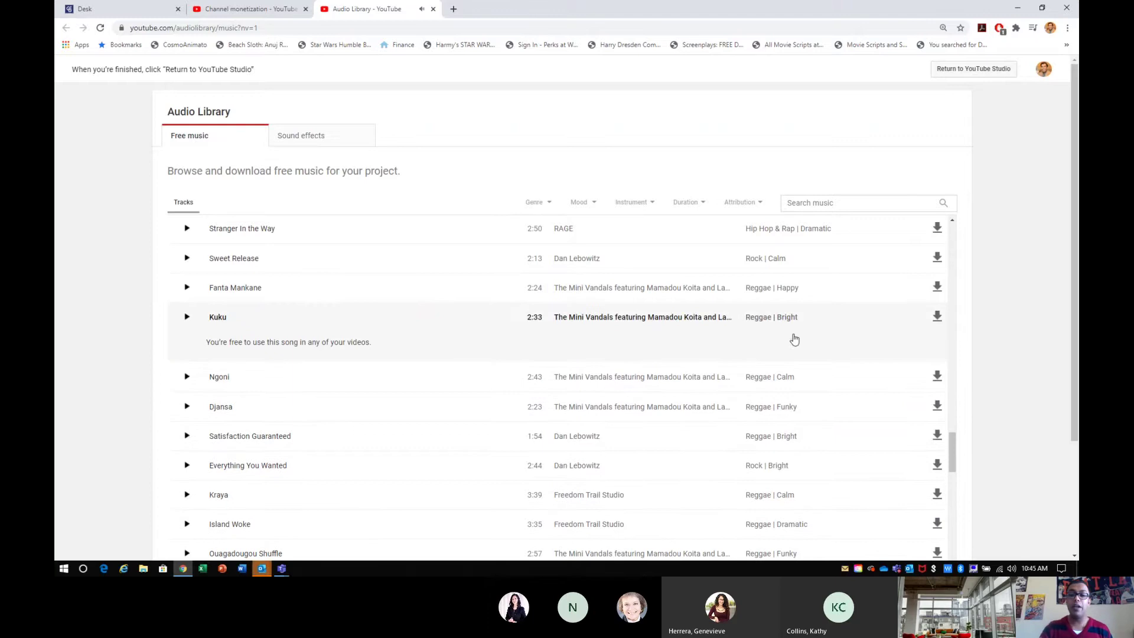
click(937, 327)
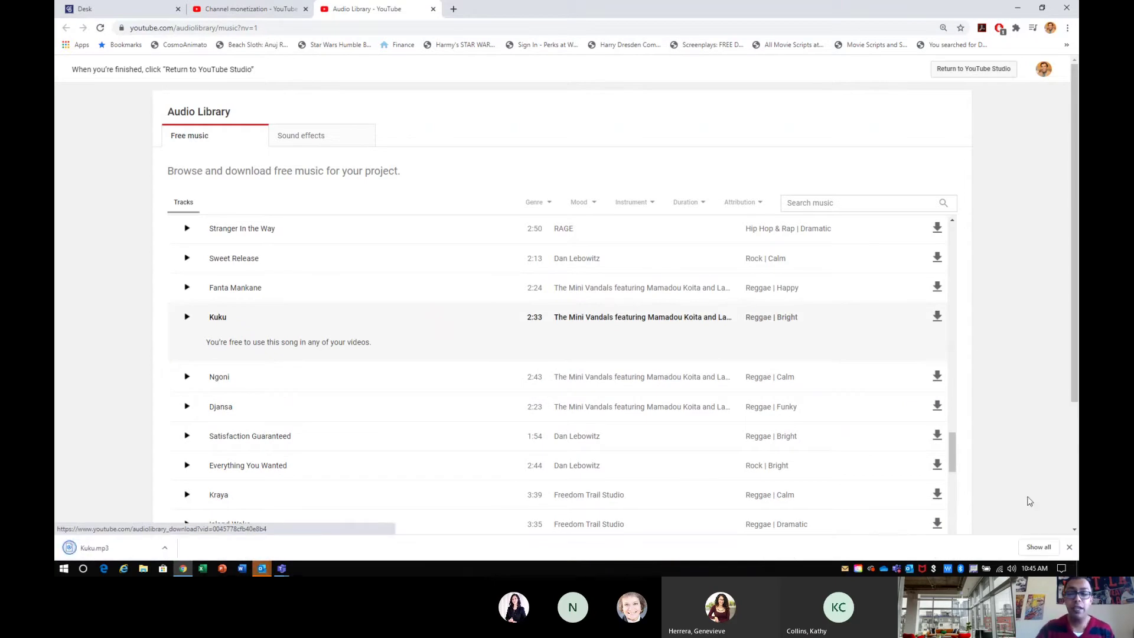
click(1069, 548)
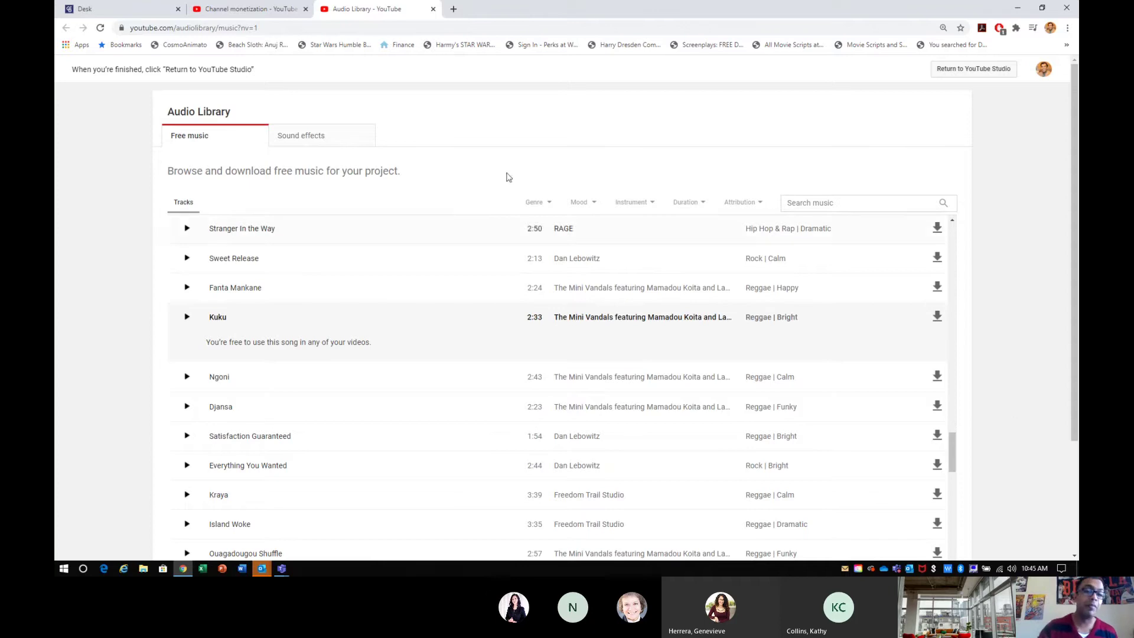
Step: View the Audio Library's free sound effects, close the library, and return to the channel dashboard
click(341, 141)
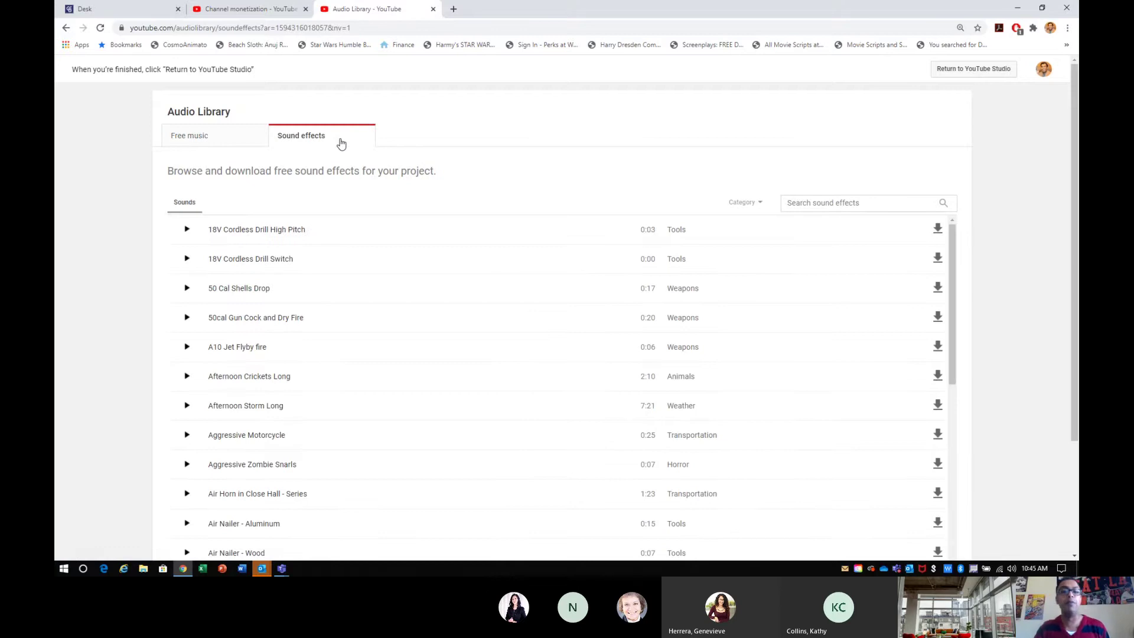
click(433, 9)
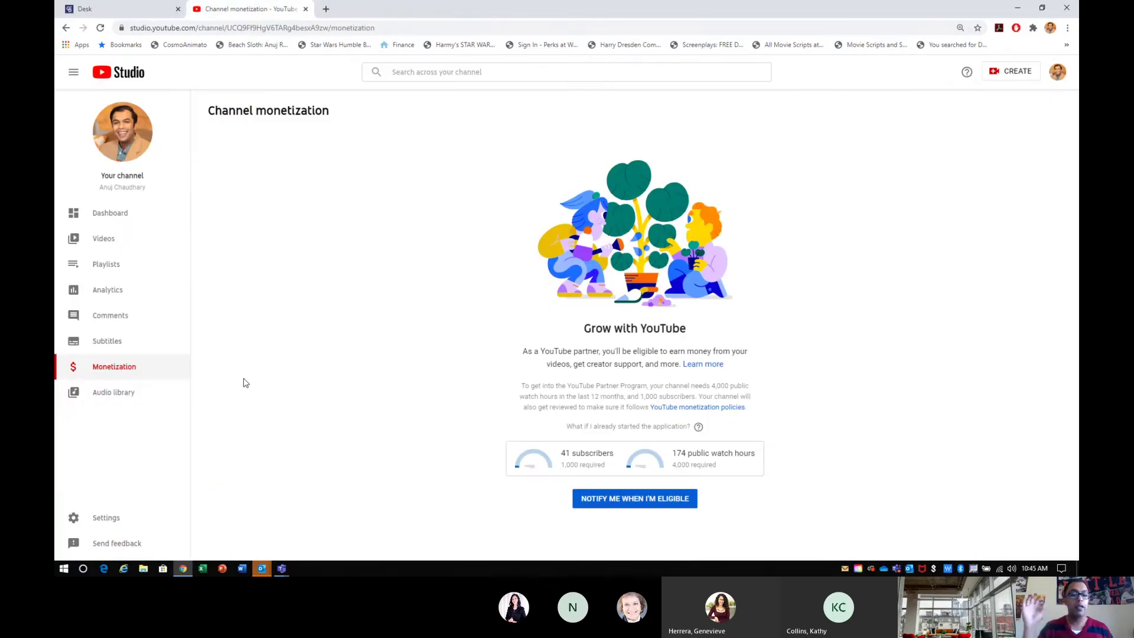
click(105, 220)
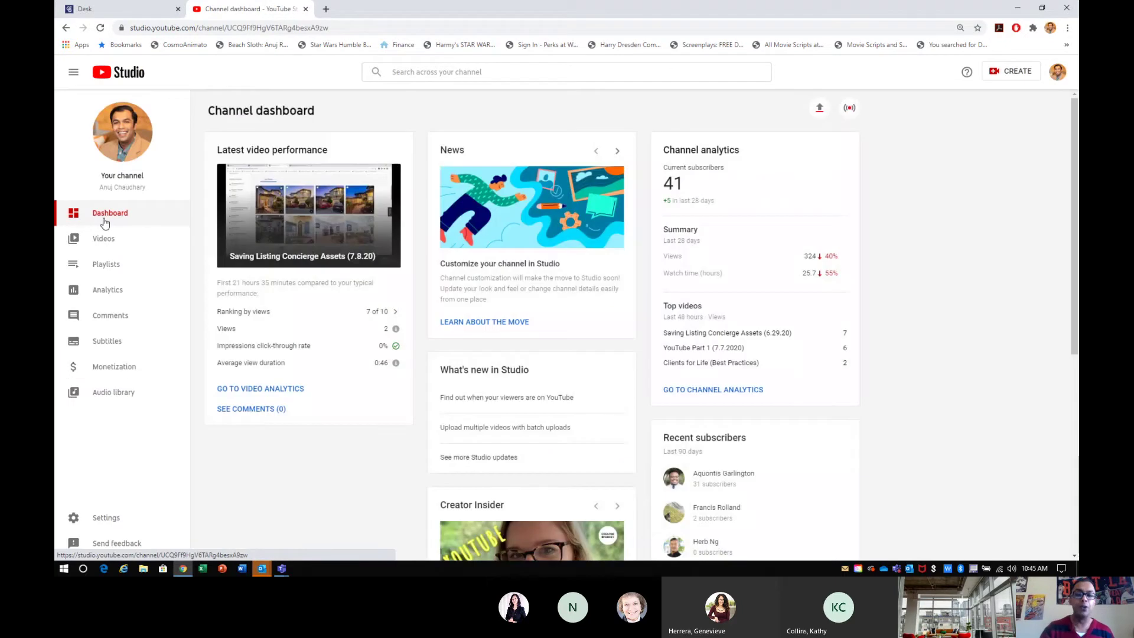
Step: Check the account options and the video upload dialog from the dashboard without choosing or uploading anything
click(1057, 74)
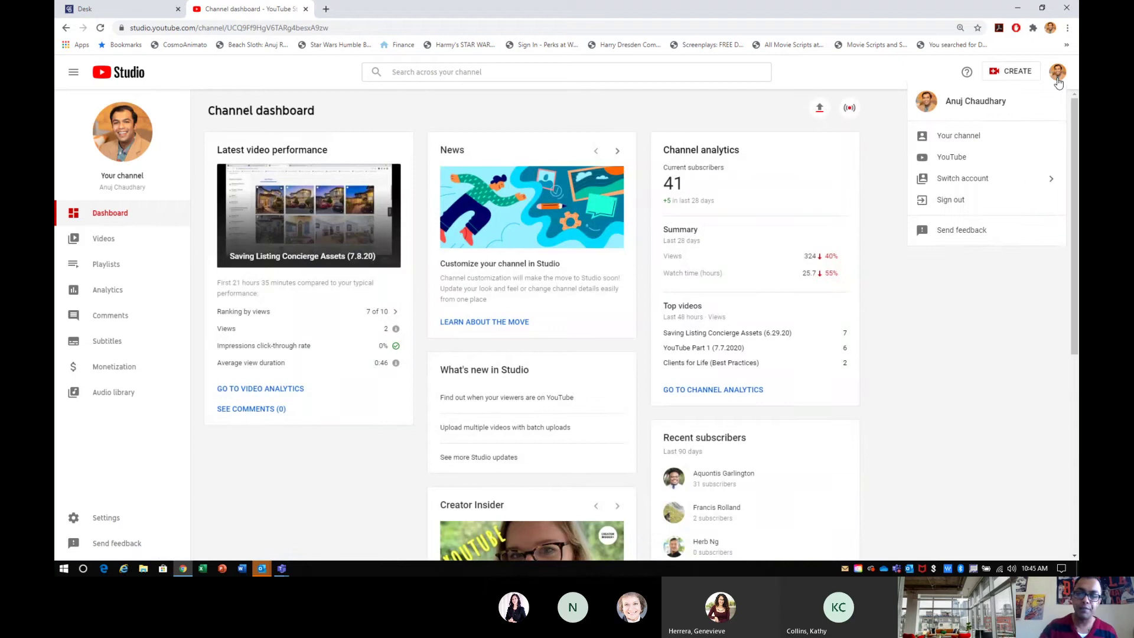
click(886, 144)
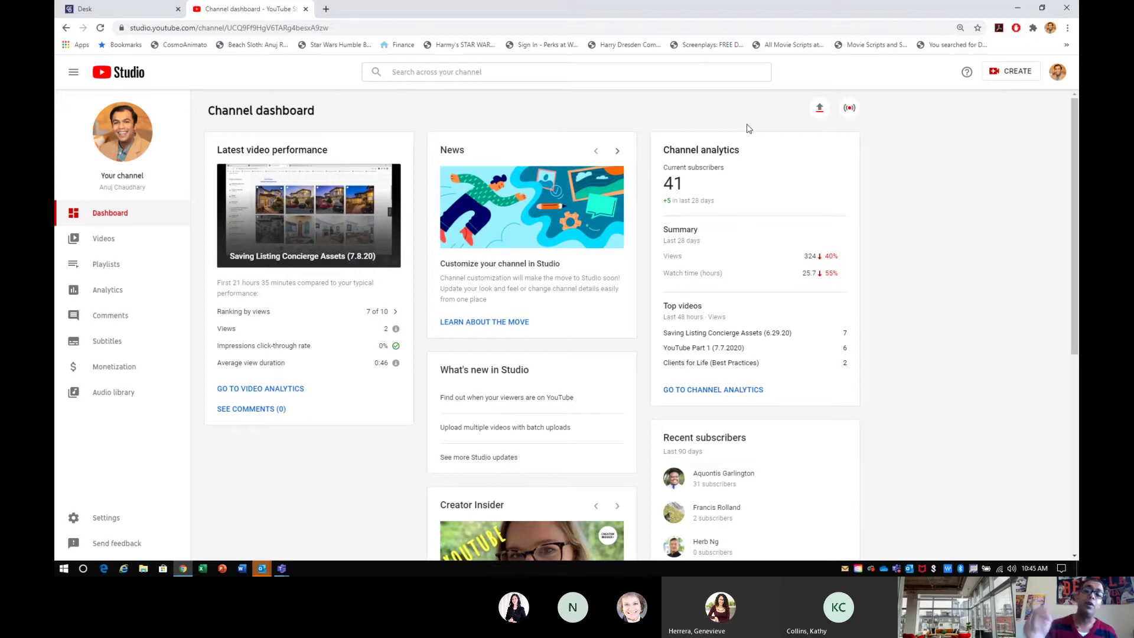
click(819, 110)
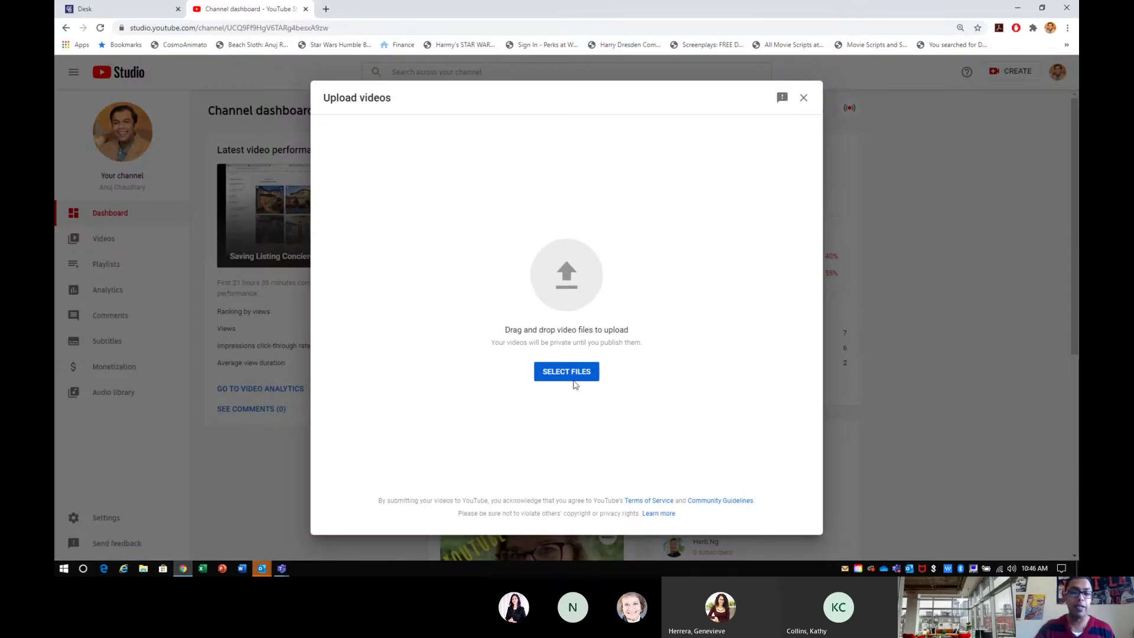
click(802, 98)
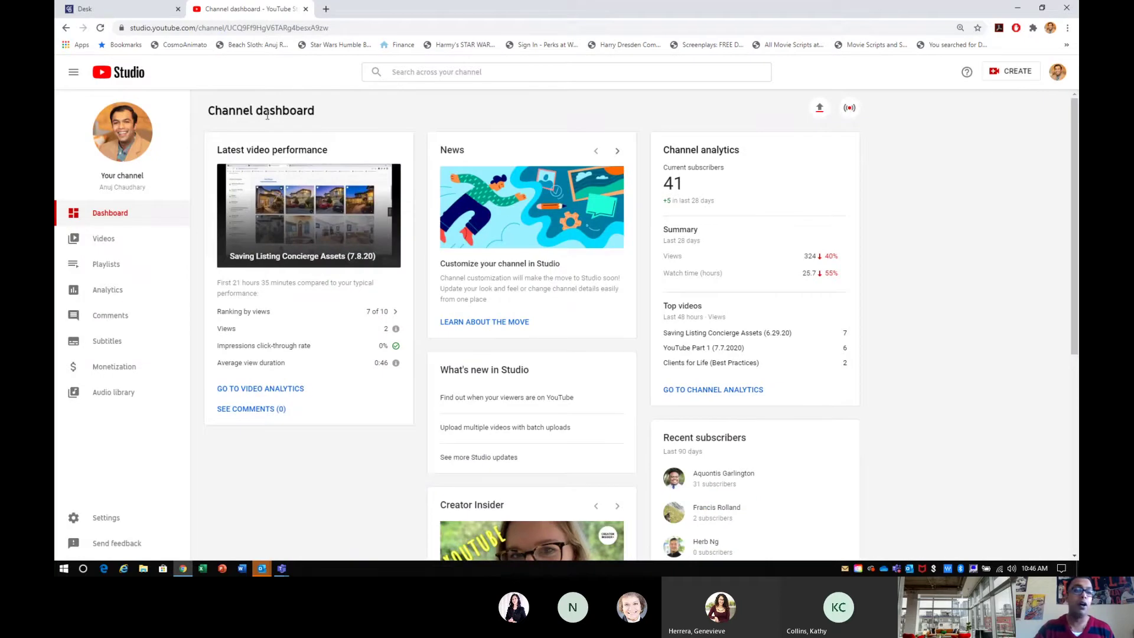
click(74, 72)
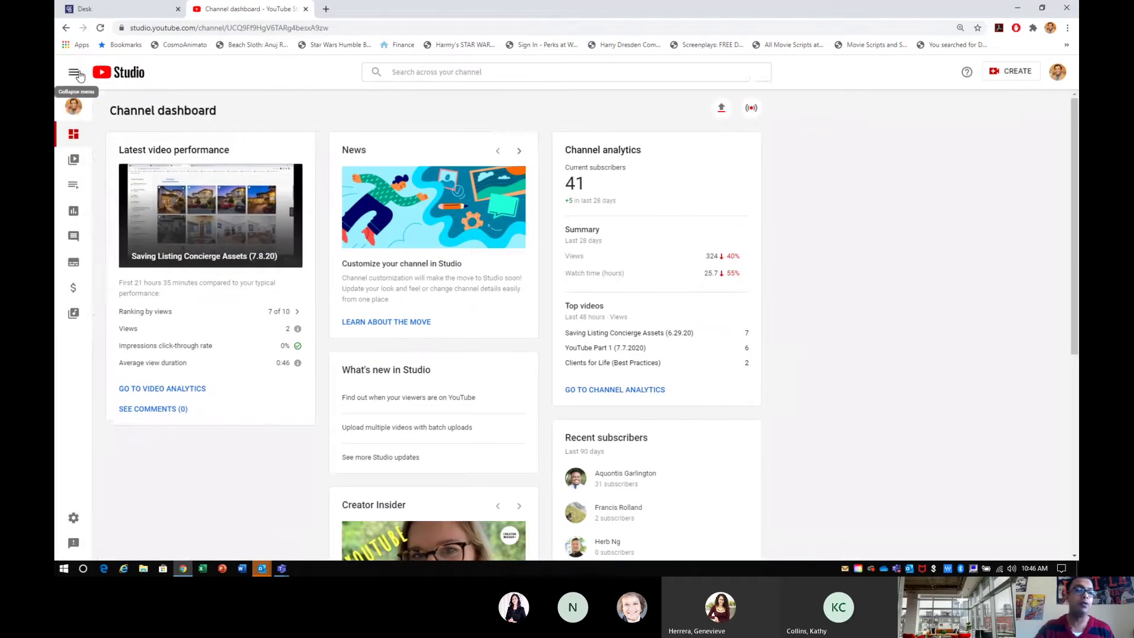
click(78, 74)
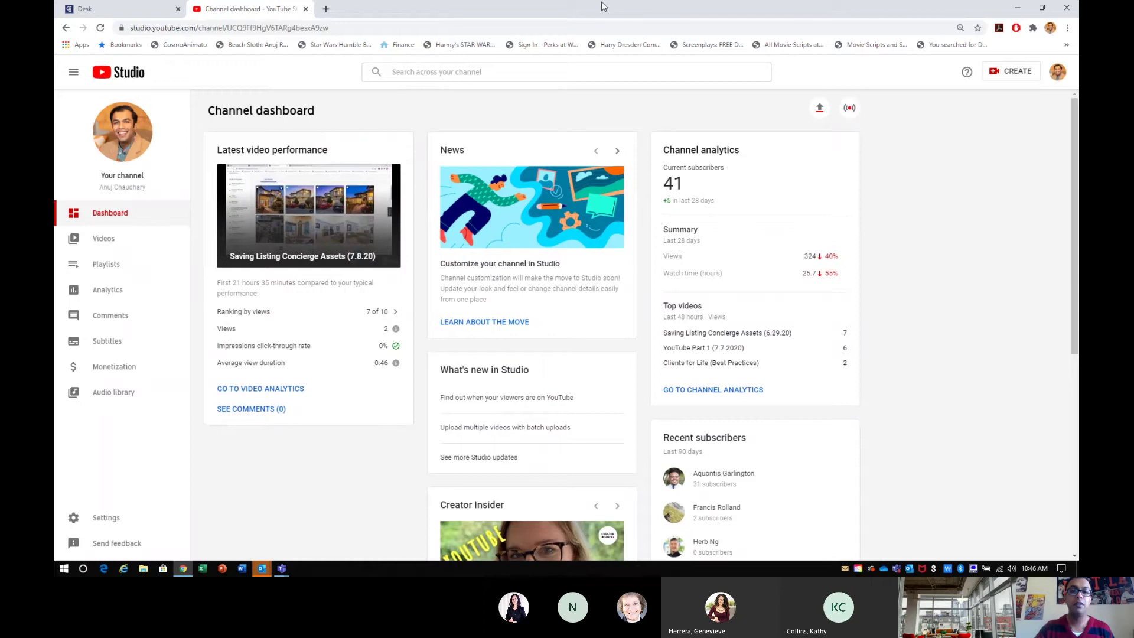
Step: Go to youtube.com and start a new video upload from the YouTube home page
click(597, 27)
text(youtube.com)
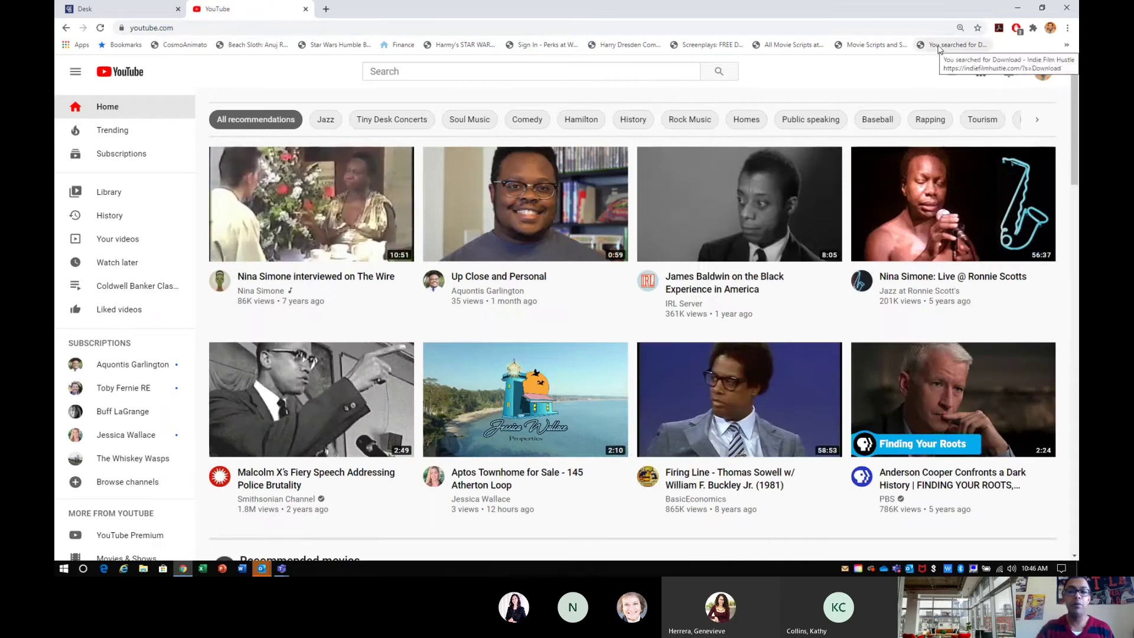
click(954, 73)
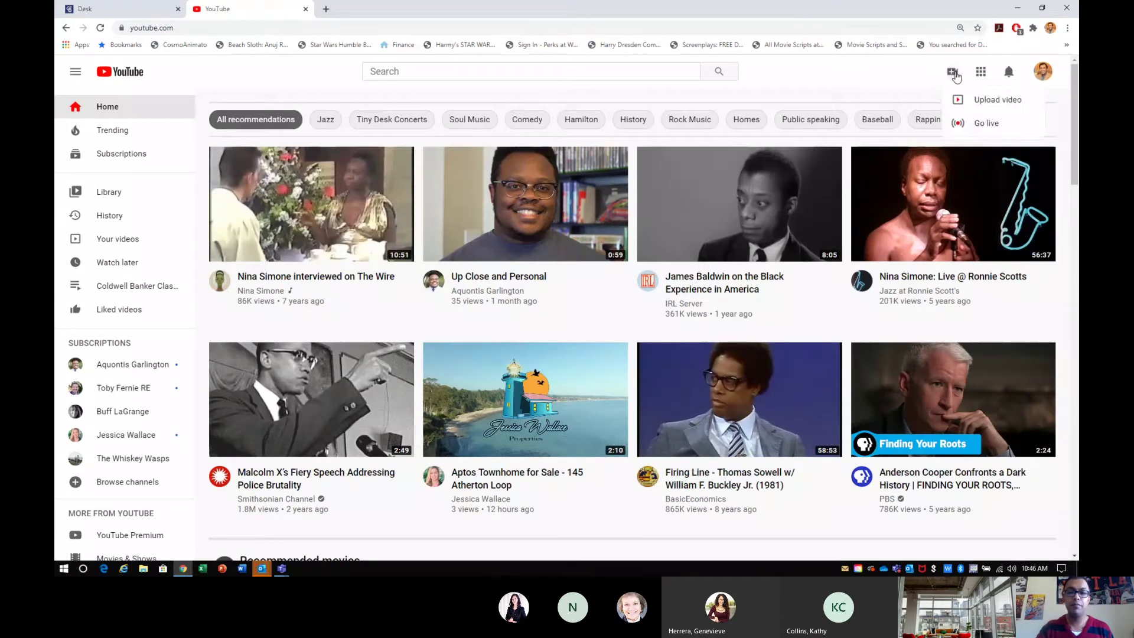
click(971, 100)
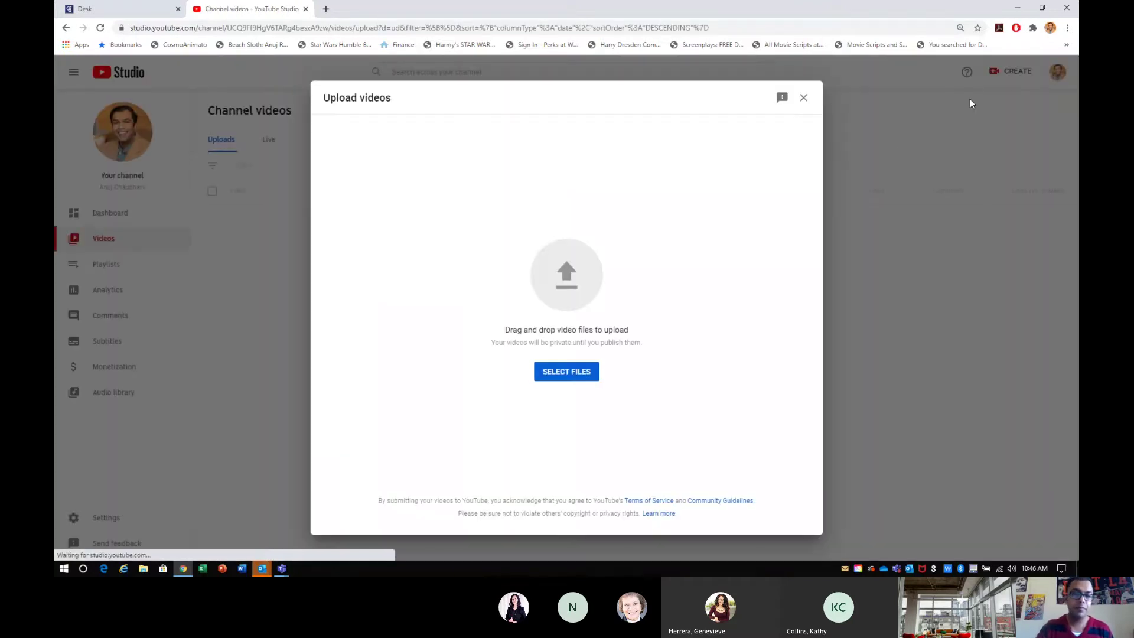
Step: Upload the MP4 video from the 32nd Ave property folder inside Listing Concierge Assets on the Desktop
click(573, 371)
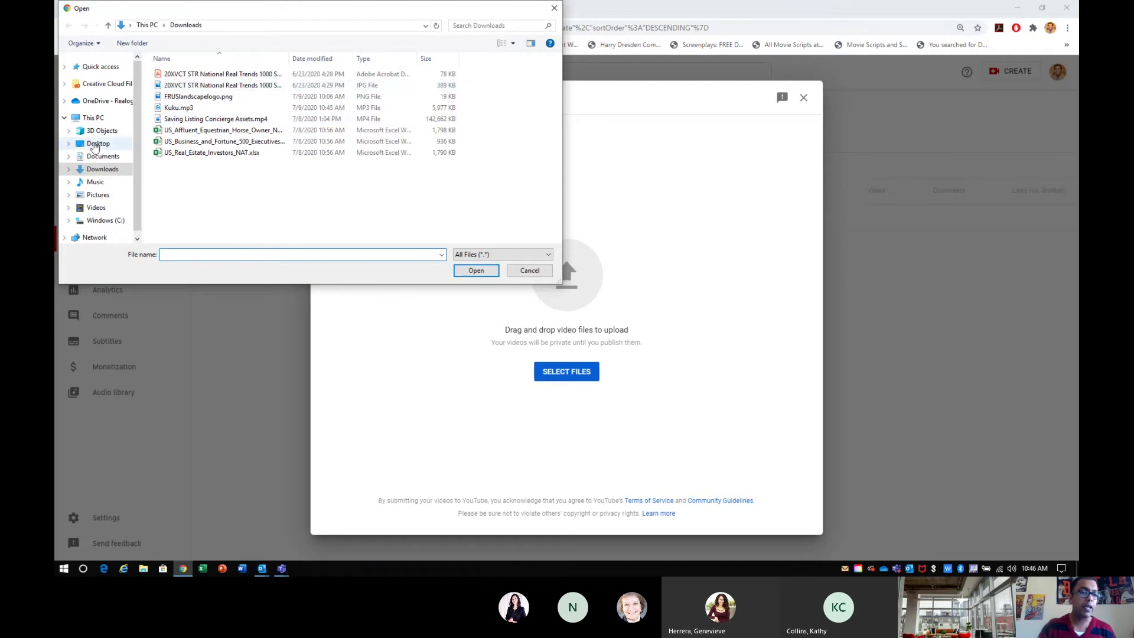
click(98, 144)
double_click(213, 118)
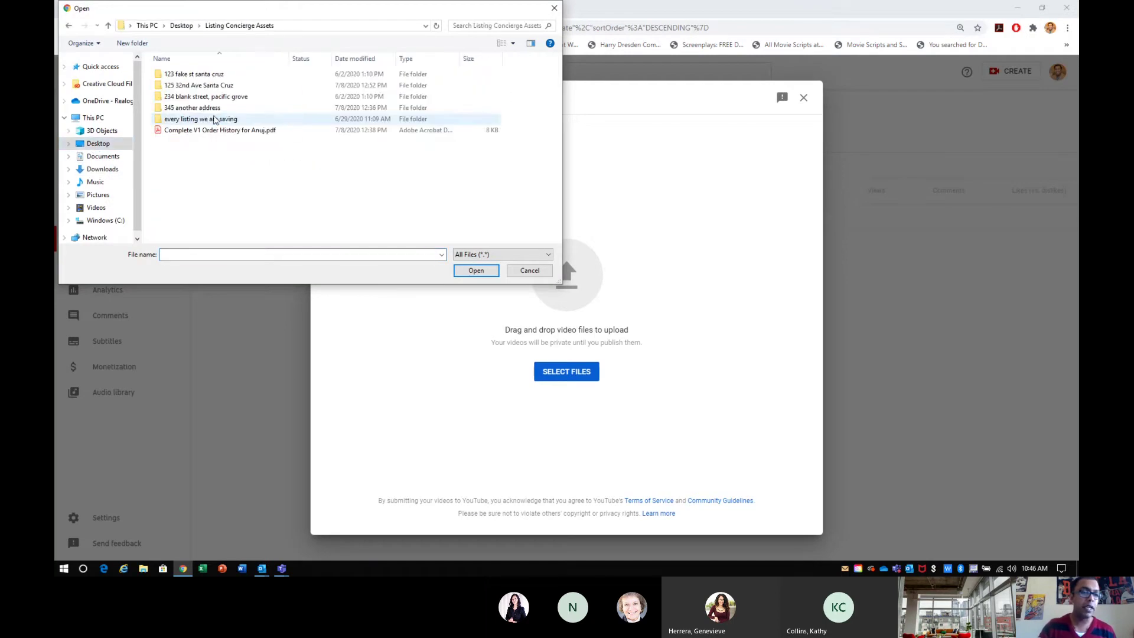
double_click(195, 86)
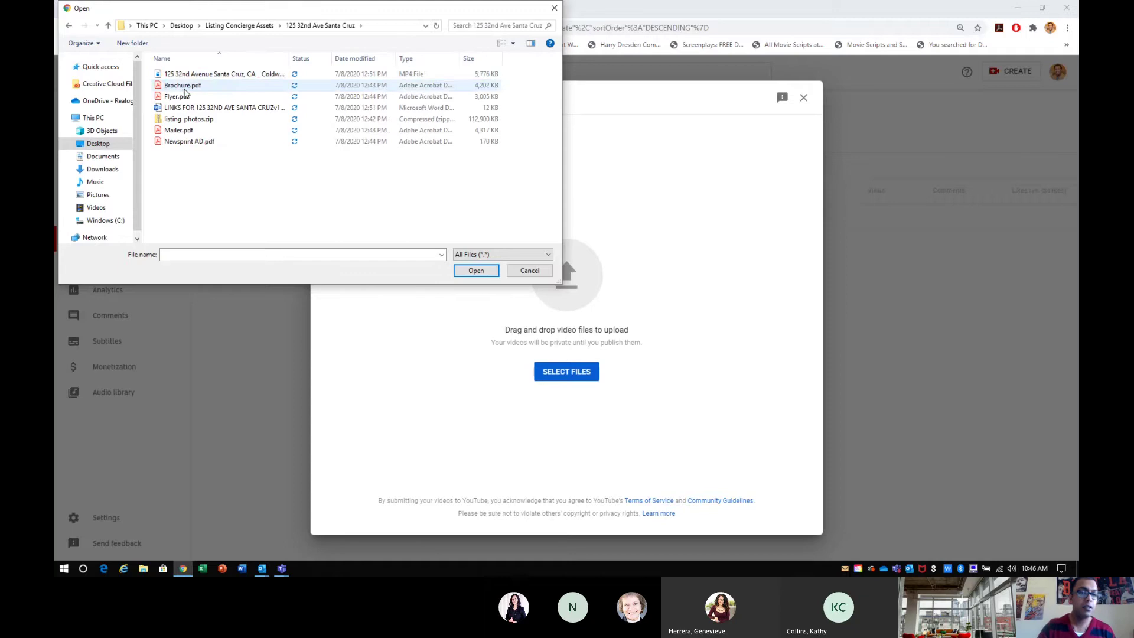
double_click(184, 75)
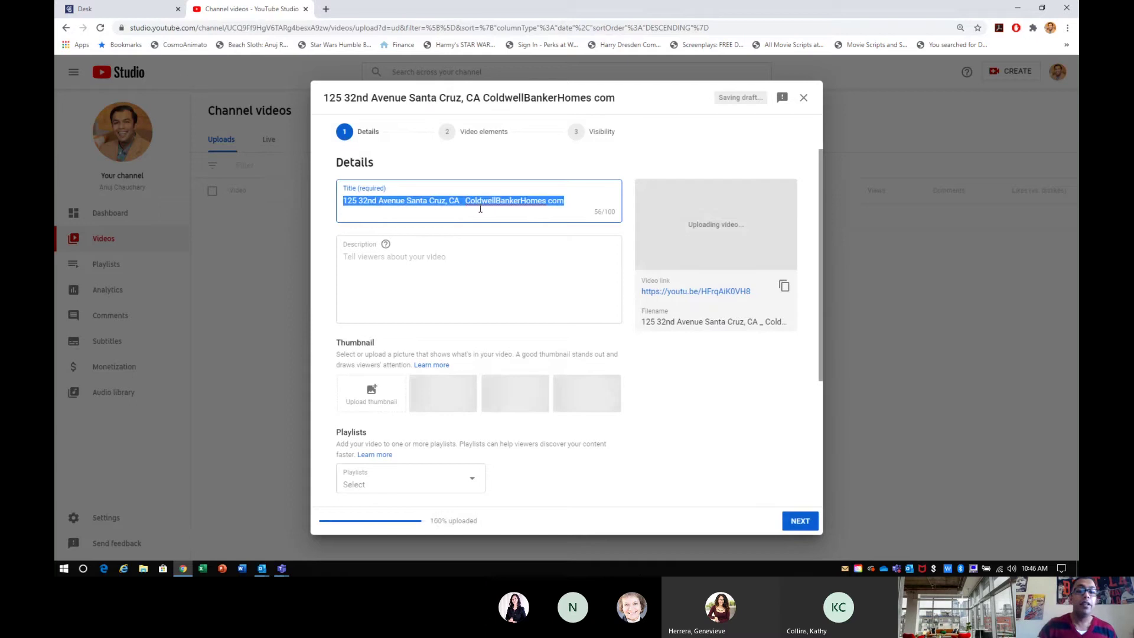
Step: Remove "ColdwellBankerHomes com" from the video title so that only the property's address is left
click(476, 206)
drag(470, 201, 612, 222)
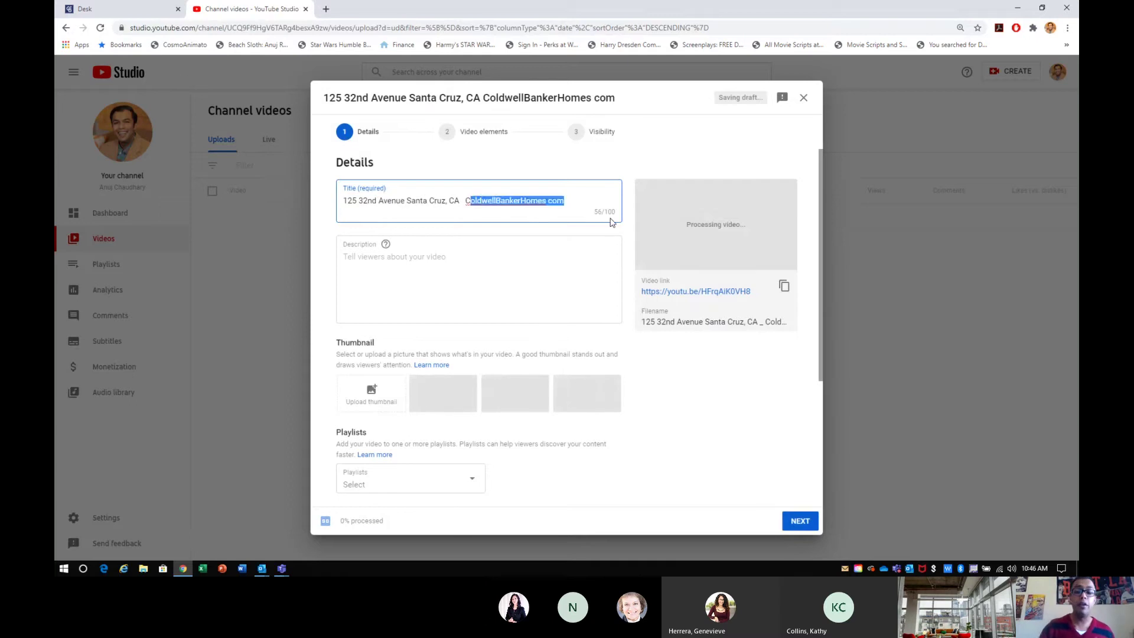
key(BackSpace)
key(BackSpace)
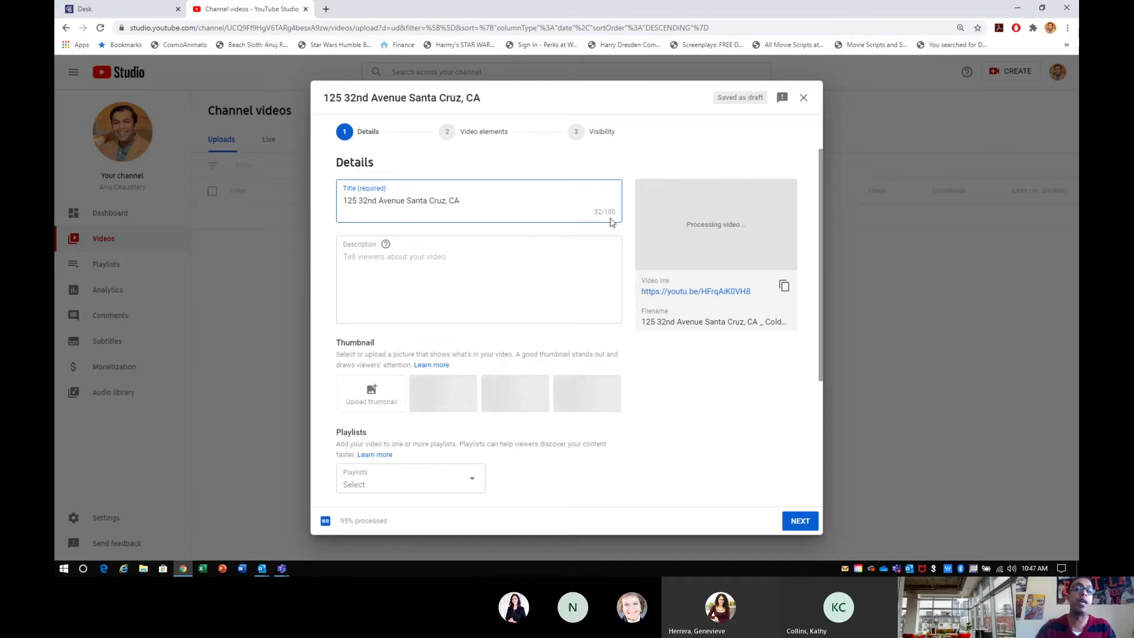
Step: Enter the description "you can grab this right out of your Listing Concierge package.", correcting the spelling of Concierge
click(516, 258)
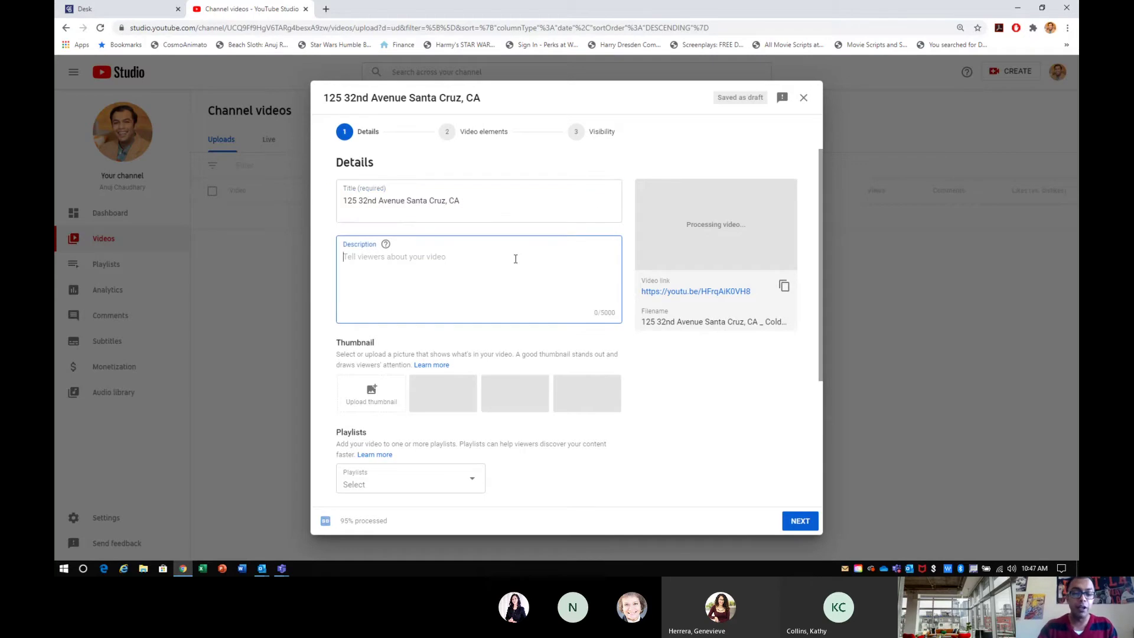
text(Can)
text(y)
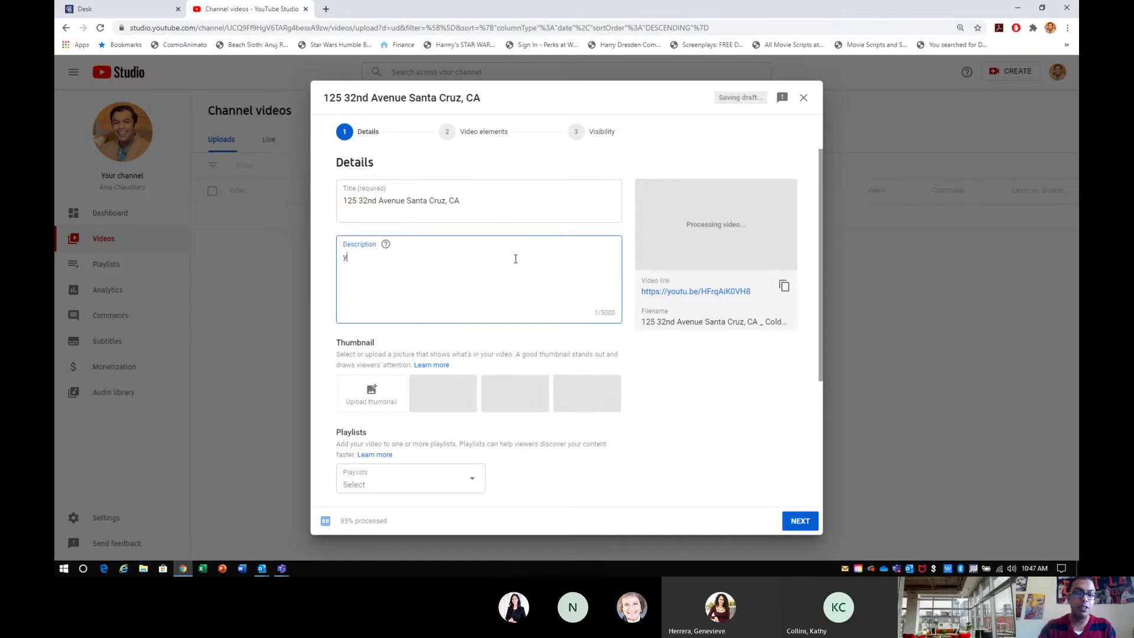
text(ou can g)
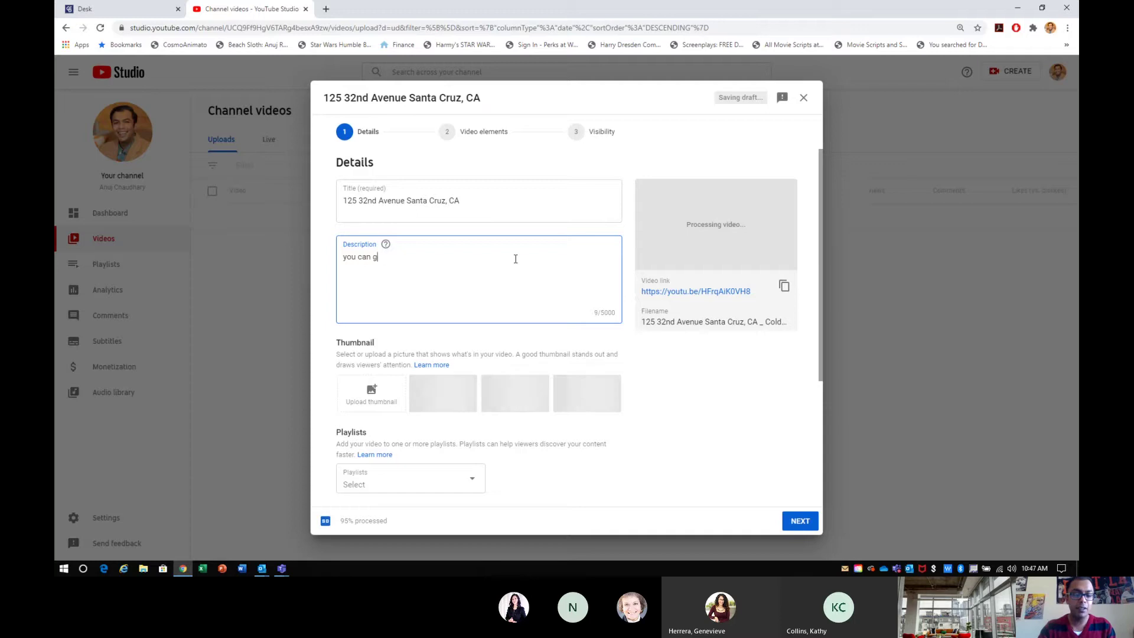
text(rab this right out o)
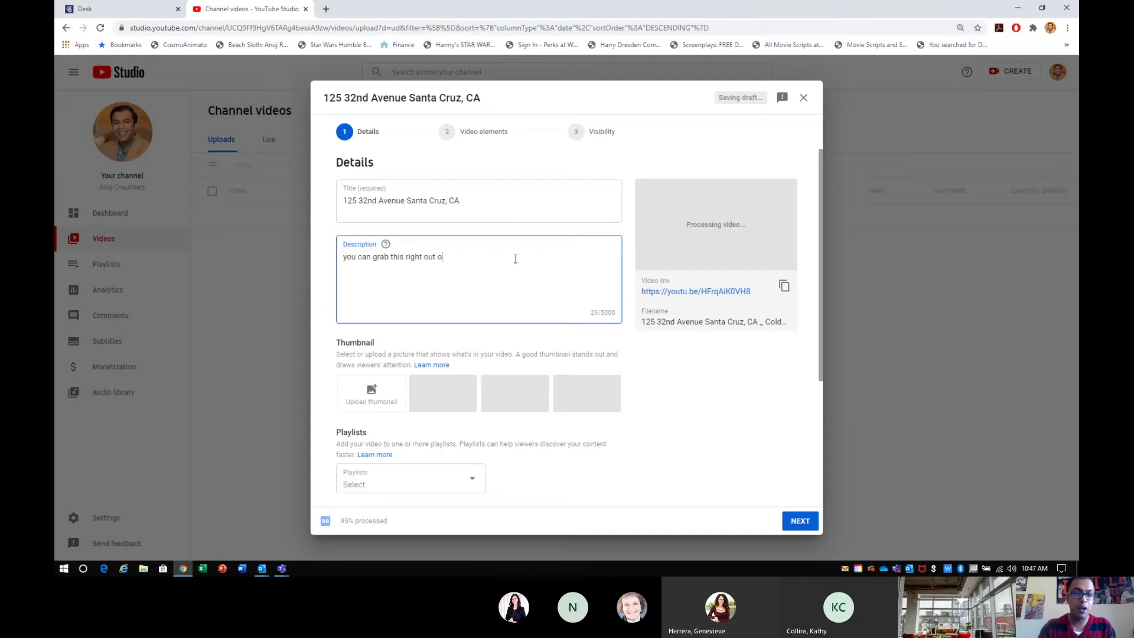
text(f tour Listi)
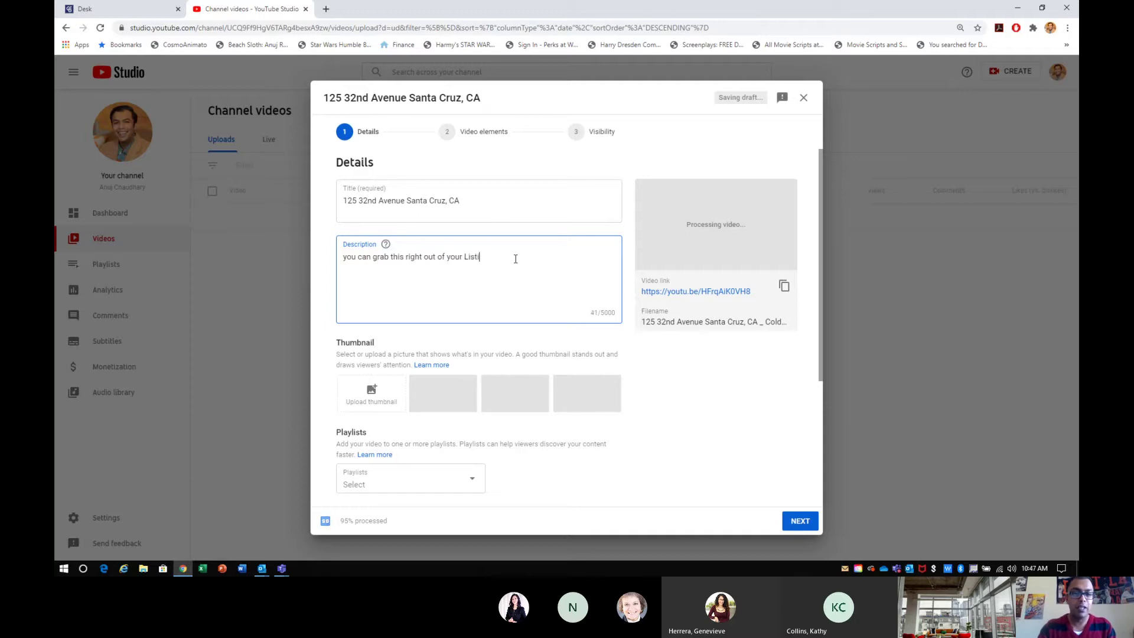
text(ng Conierge pcka)
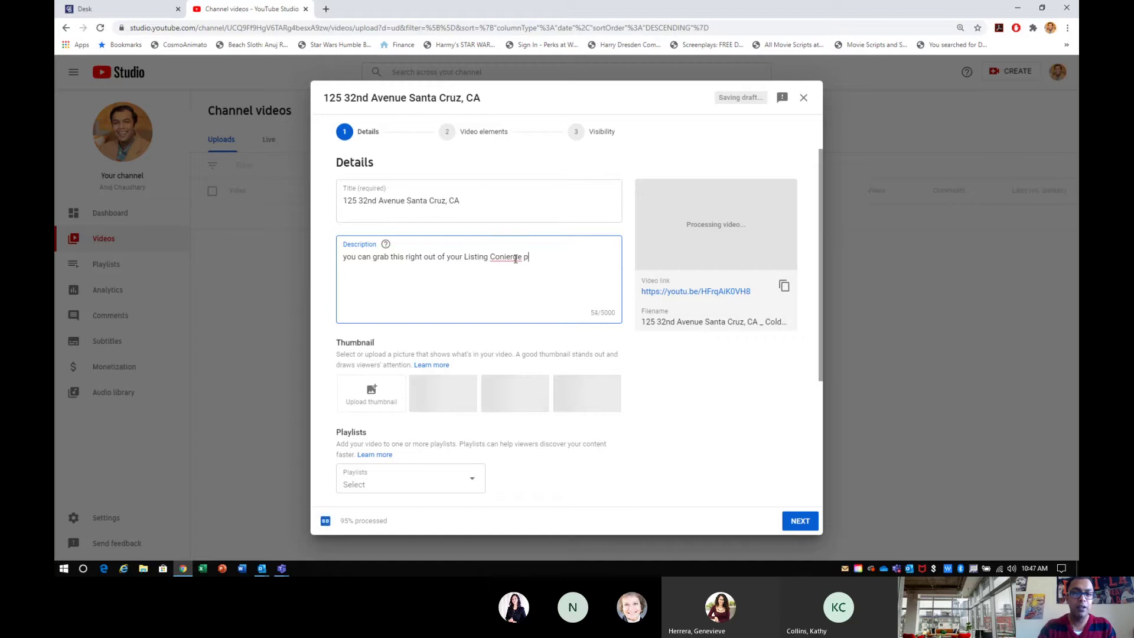
key(BackSpace)
text(ackage.)
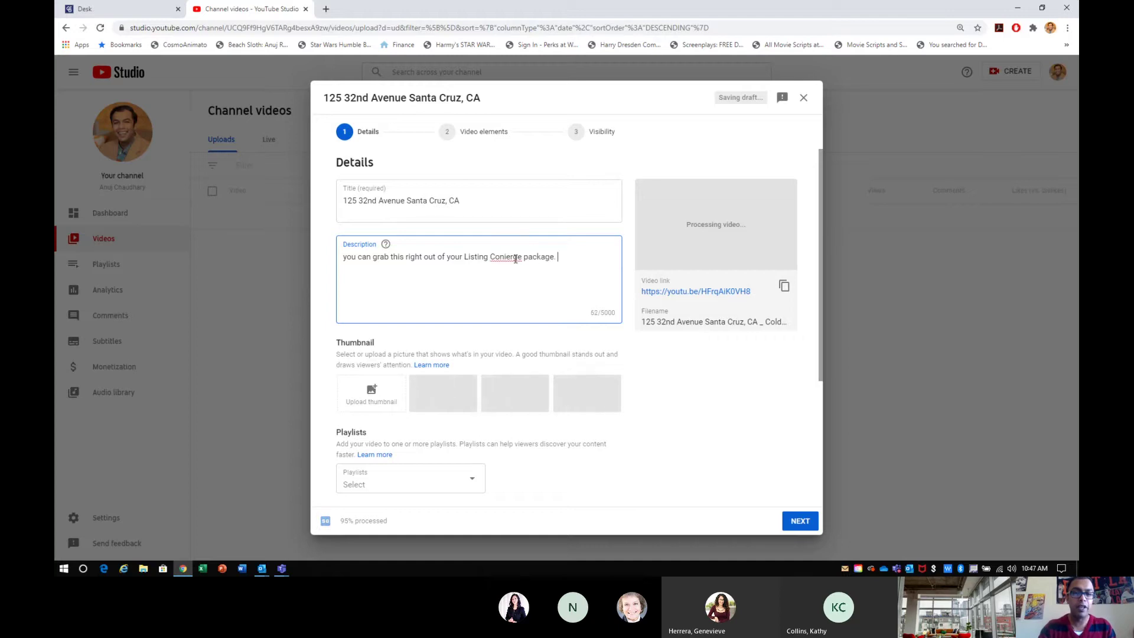
right_click(515, 258)
click(546, 263)
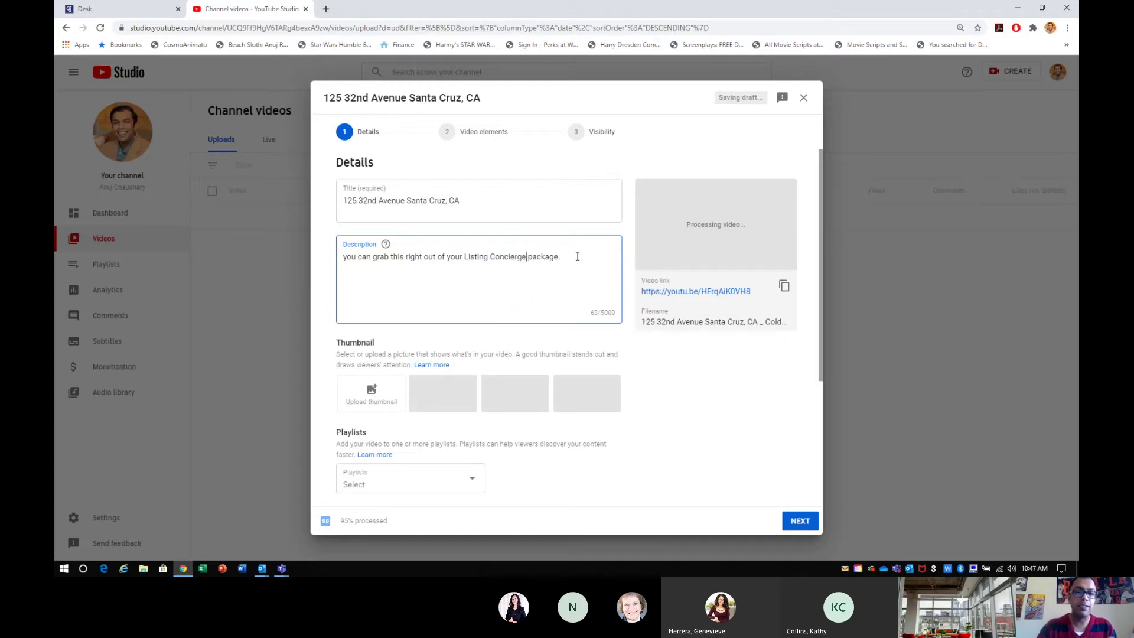
key(Return)
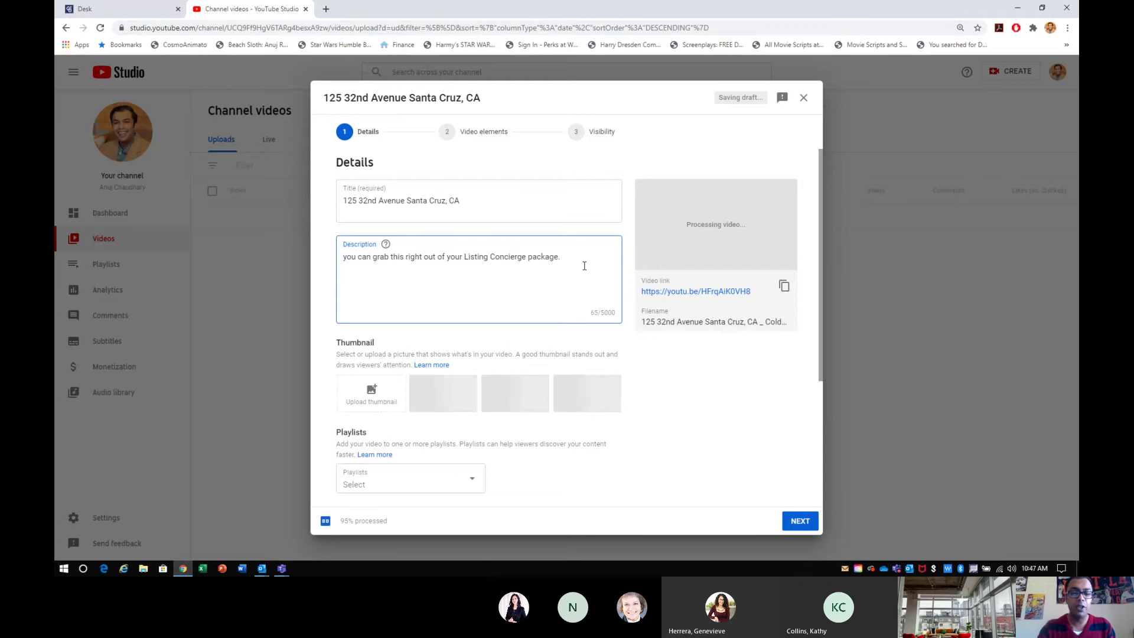
text(Front loa)
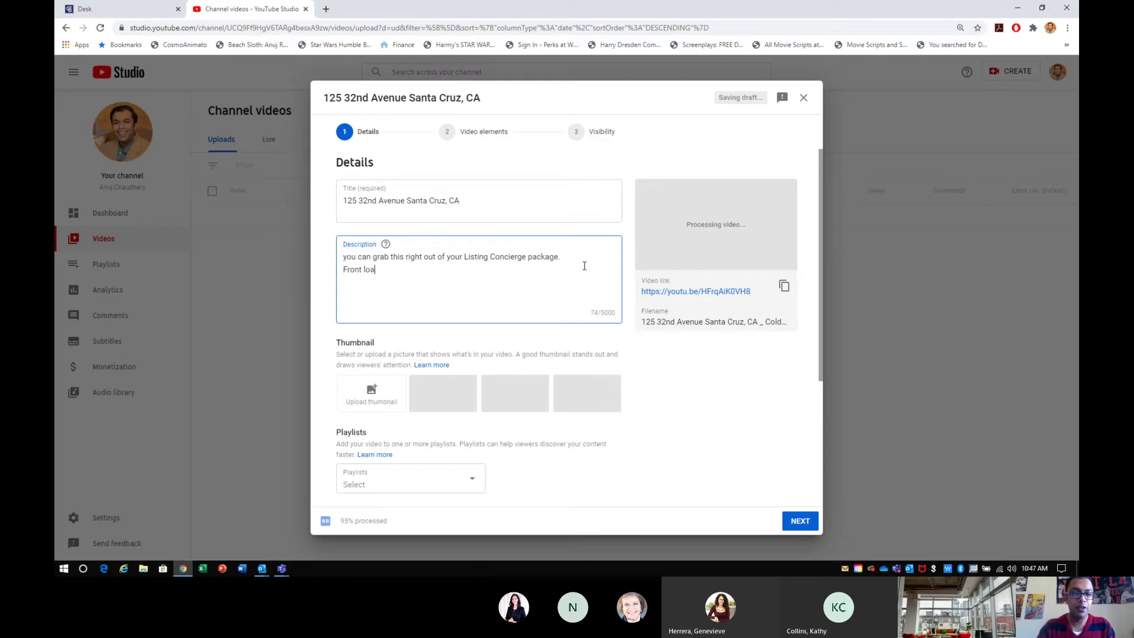
key(BackSpace)
key(BackSpace)
key(BackSpace)
key(BackSpace)
key(BackSpace)
key(BackSpace)
key(BackSpace)
key(BackSpace)
key(BackSpace)
key(BackSpace)
key(BackSpace)
key(BackSpace)
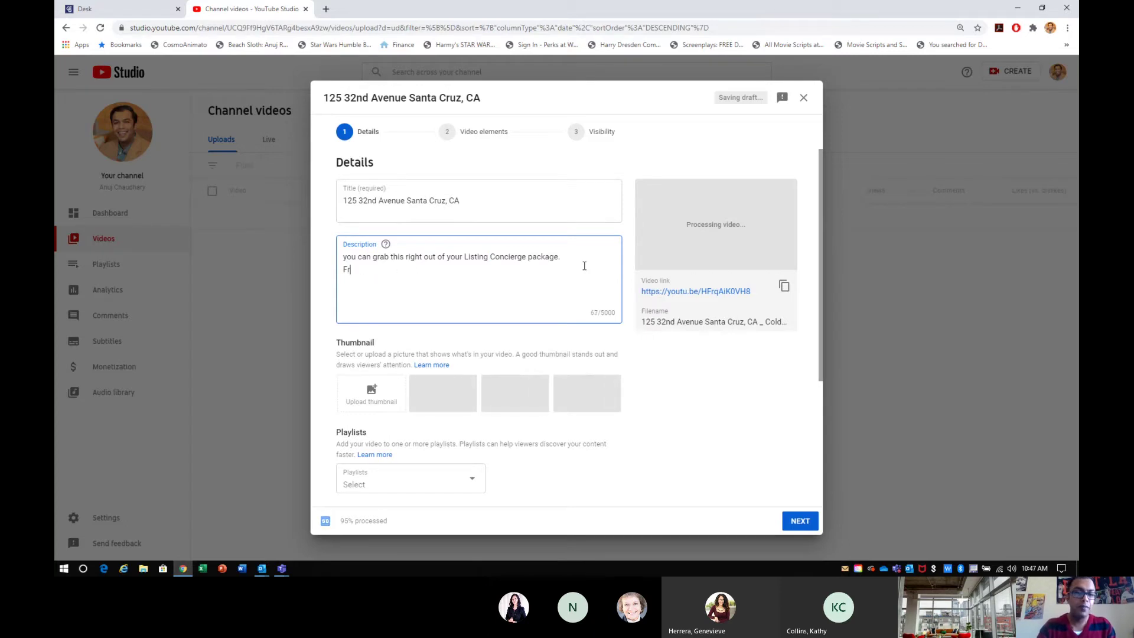
Step: Insert the line "AGENT WEBSITE GO HERE FOR MORE INFO!" above the existing description text, separated by a blank line
click(343, 259)
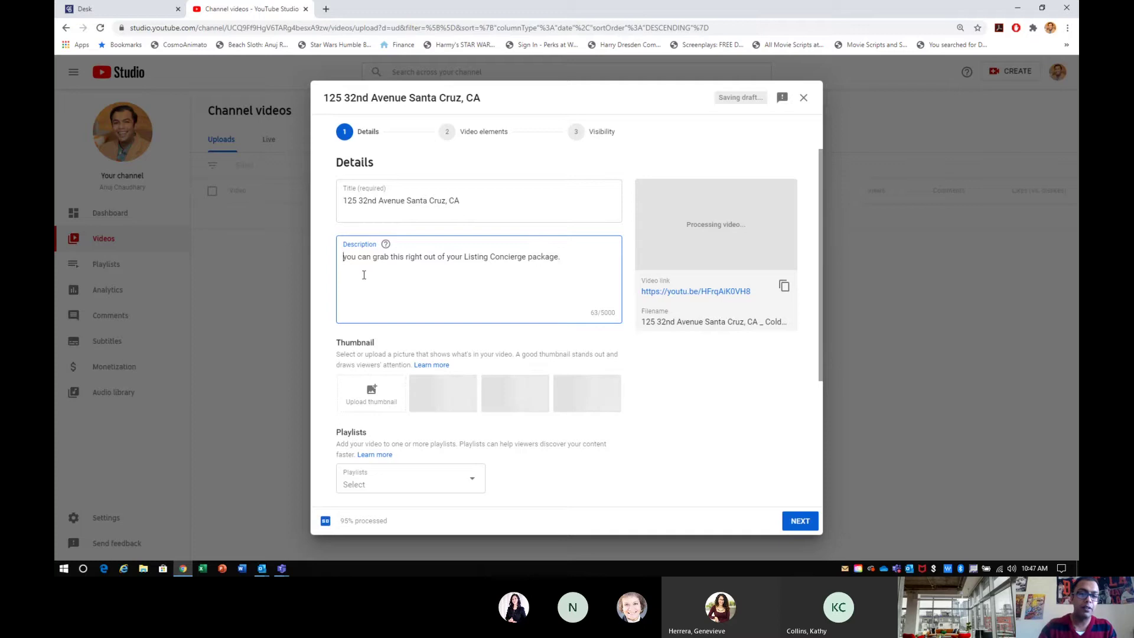
key(Return)
text(AGE)
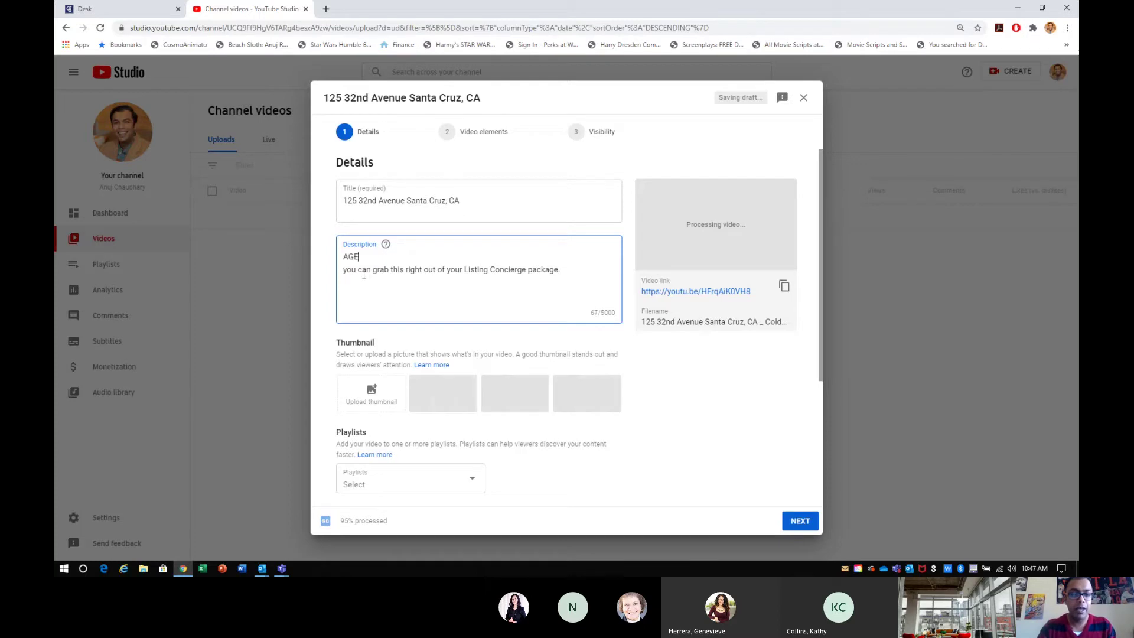
text(NTWEBSITE )
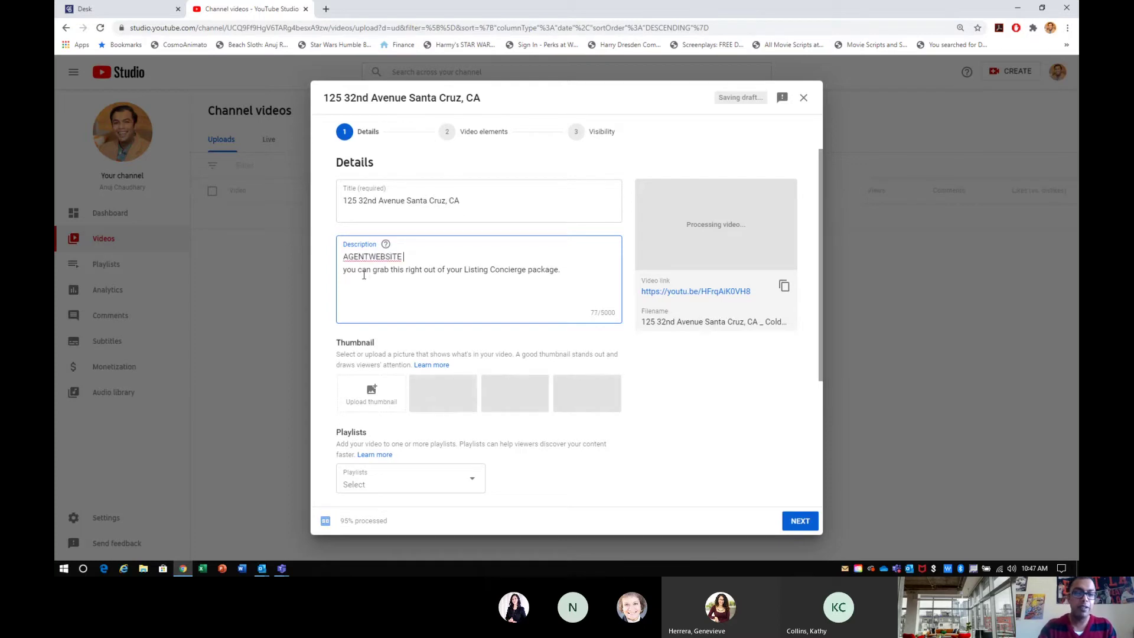
text(GO HERE)
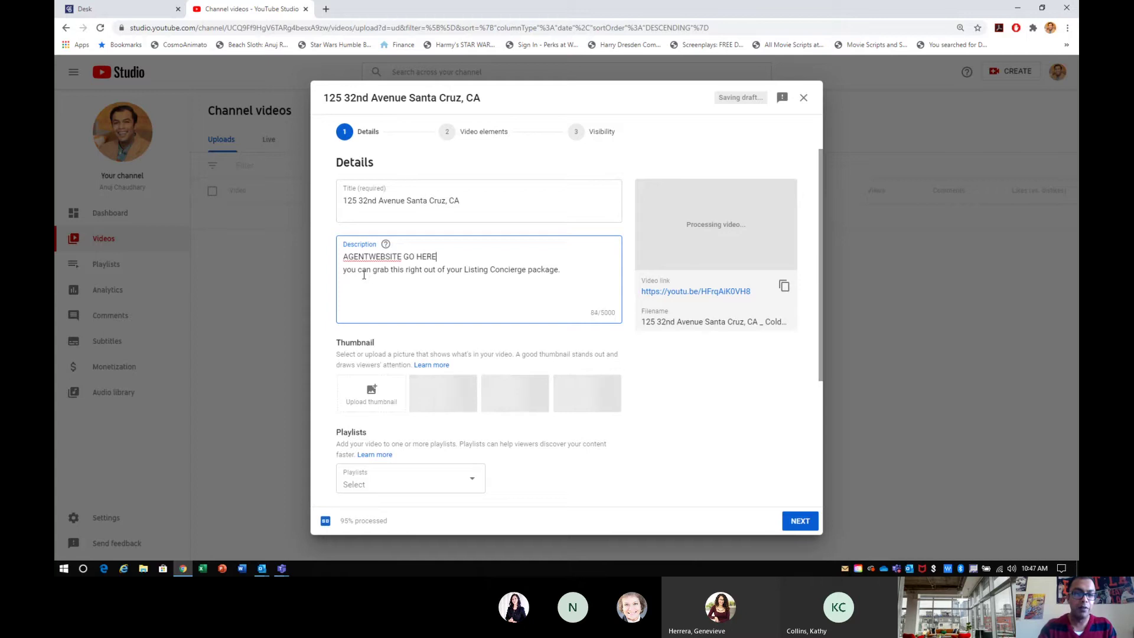
text( FOR MORE INFO!  you)
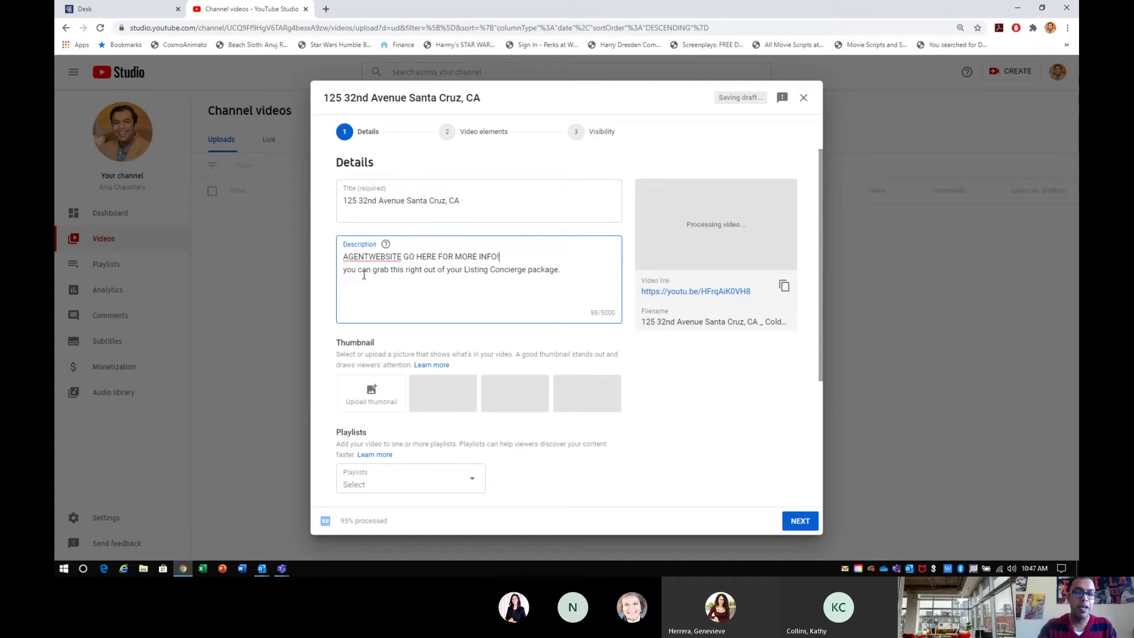
key(Return)
click(370, 256)
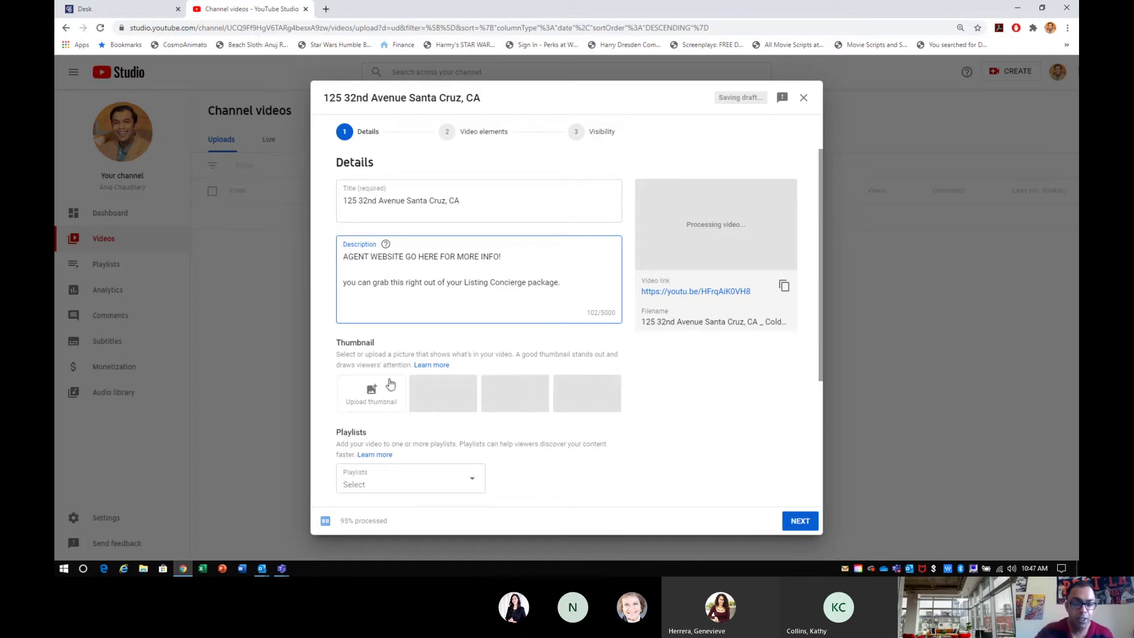
Step: Choose the first auto-generated thumbnail, showing the house's exterior, for the video
scroll(391, 385, down, 1)
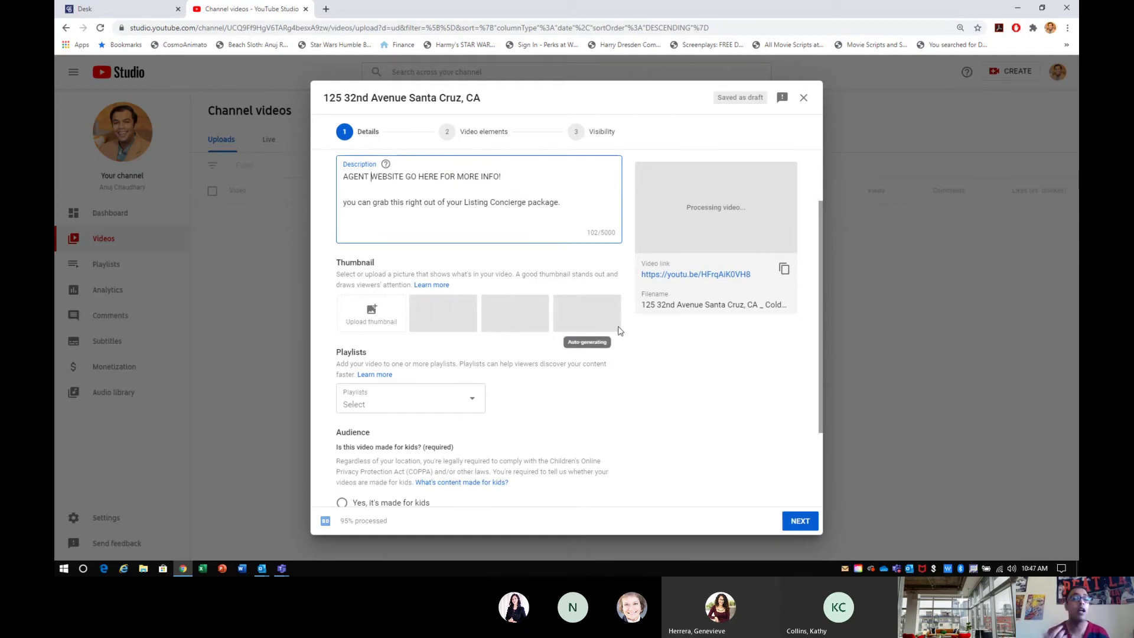
click(403, 328)
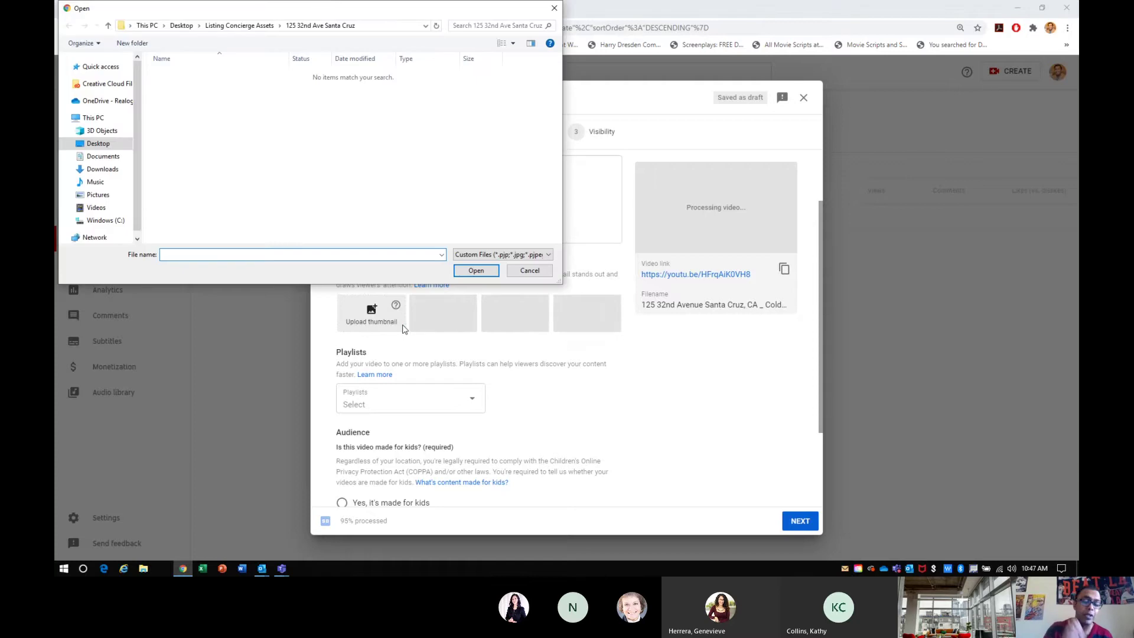
click(554, 7)
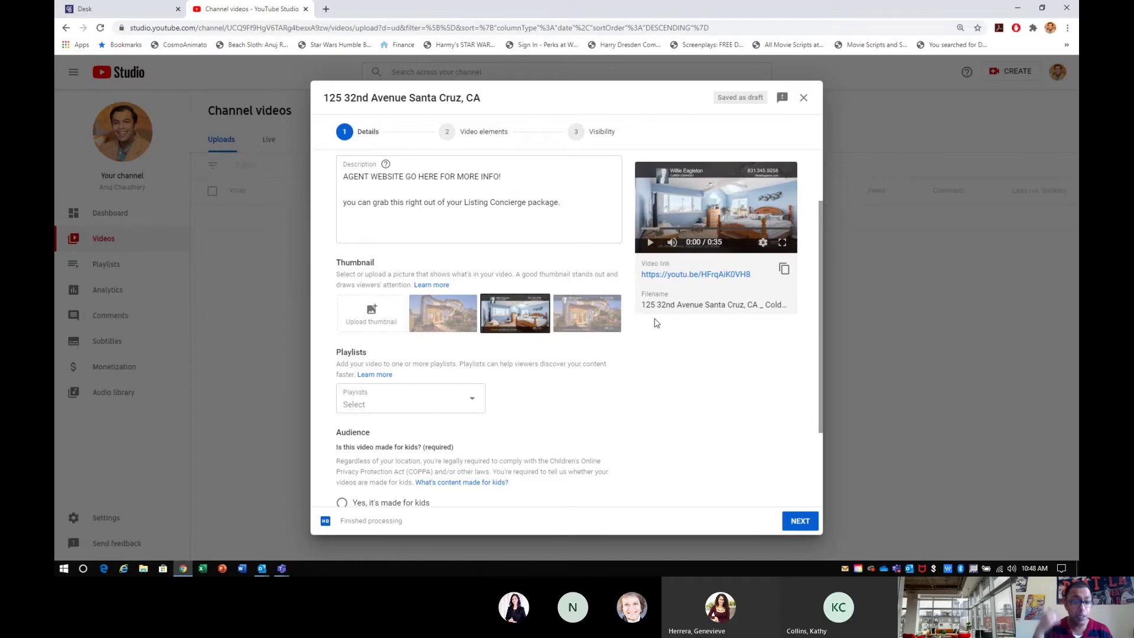
click(443, 307)
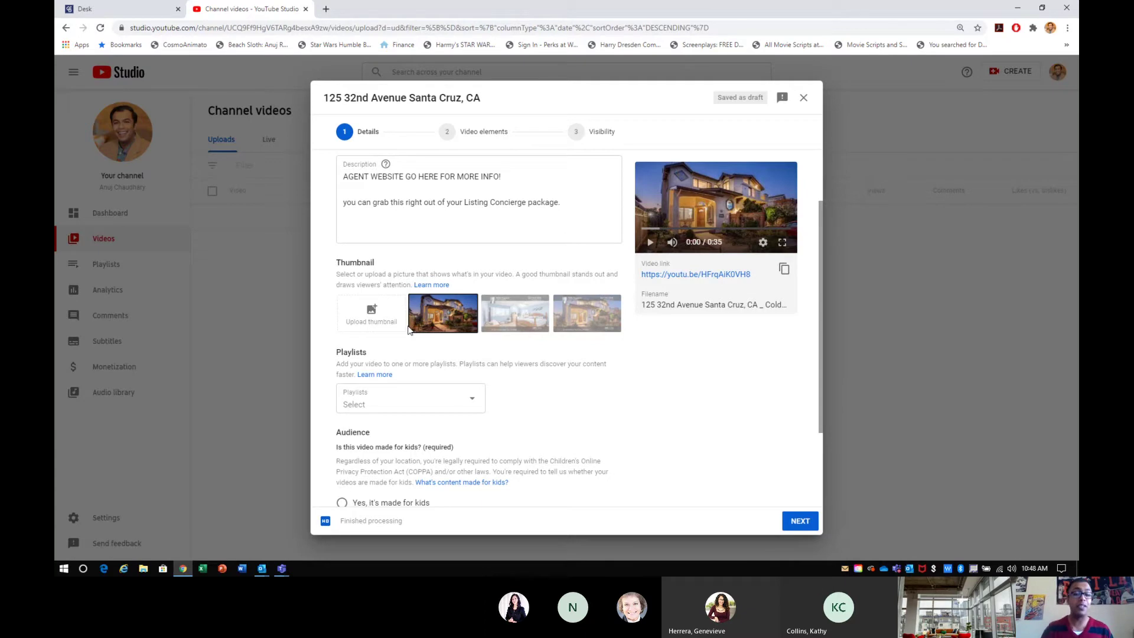
Step: Create a new playlist titled "Television Ads" with Public visibility from the video's playlist selection
scroll(499, 387, down, 1)
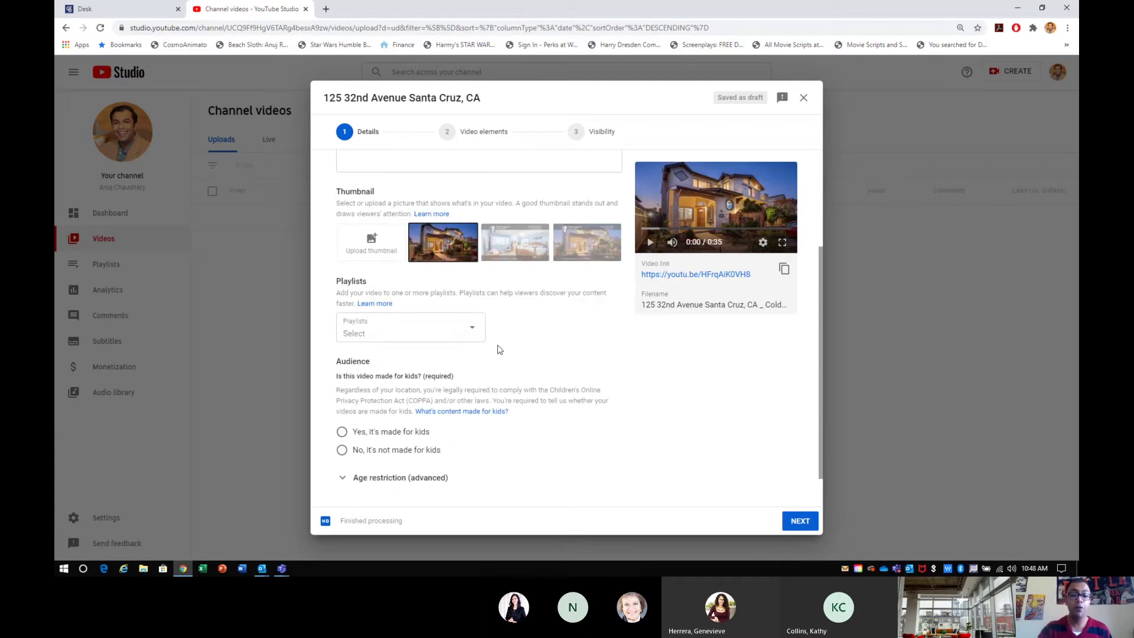
click(451, 332)
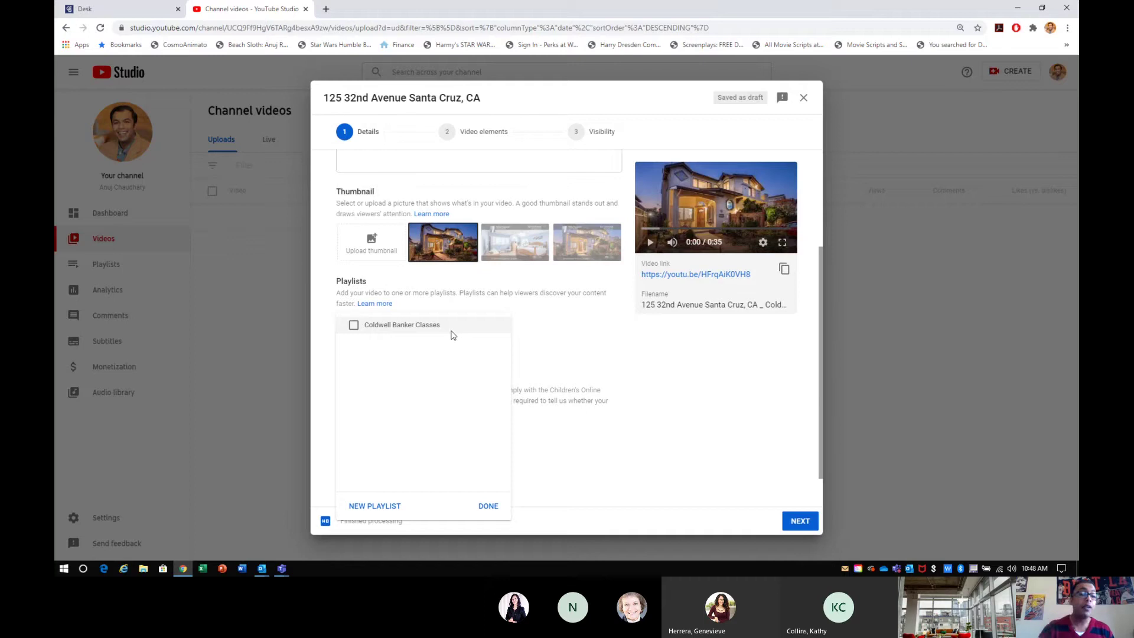
click(521, 334)
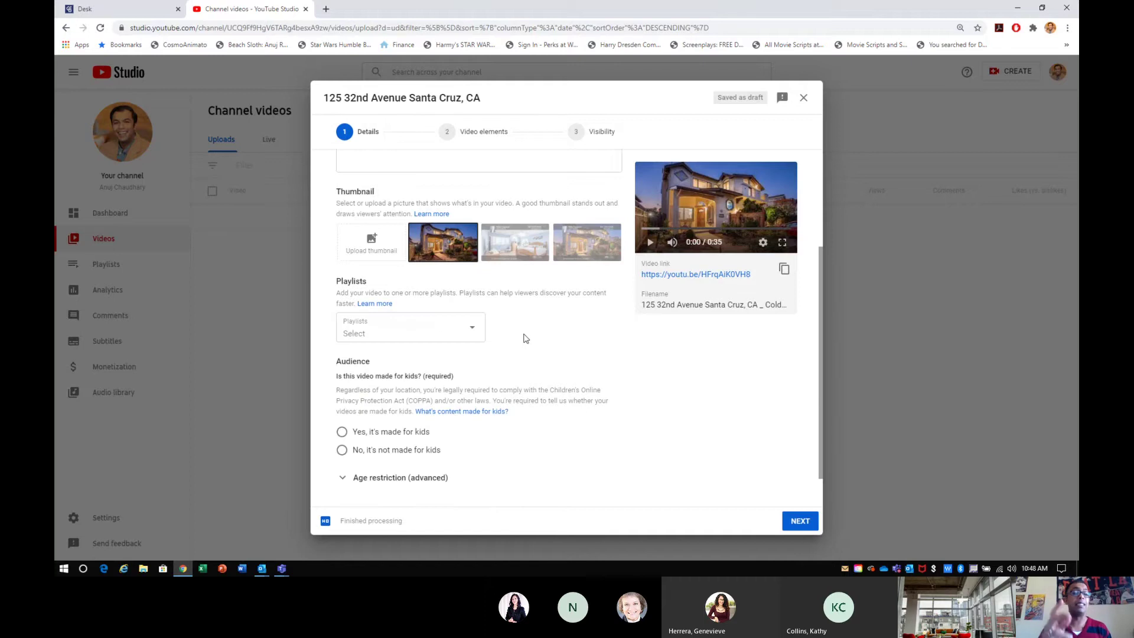
click(463, 326)
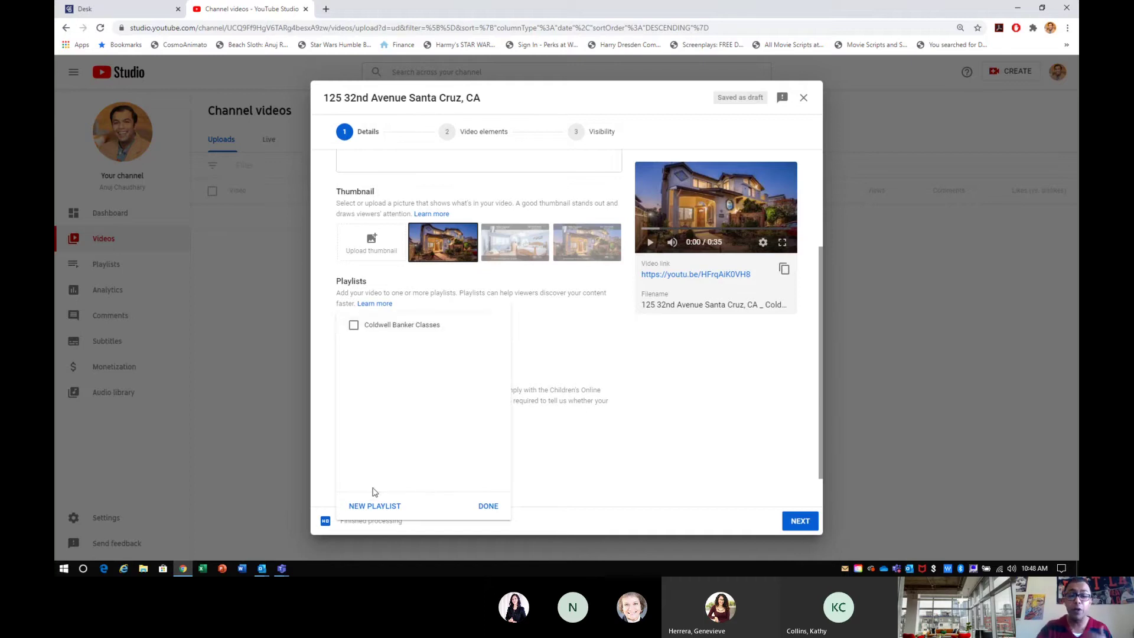
click(371, 509)
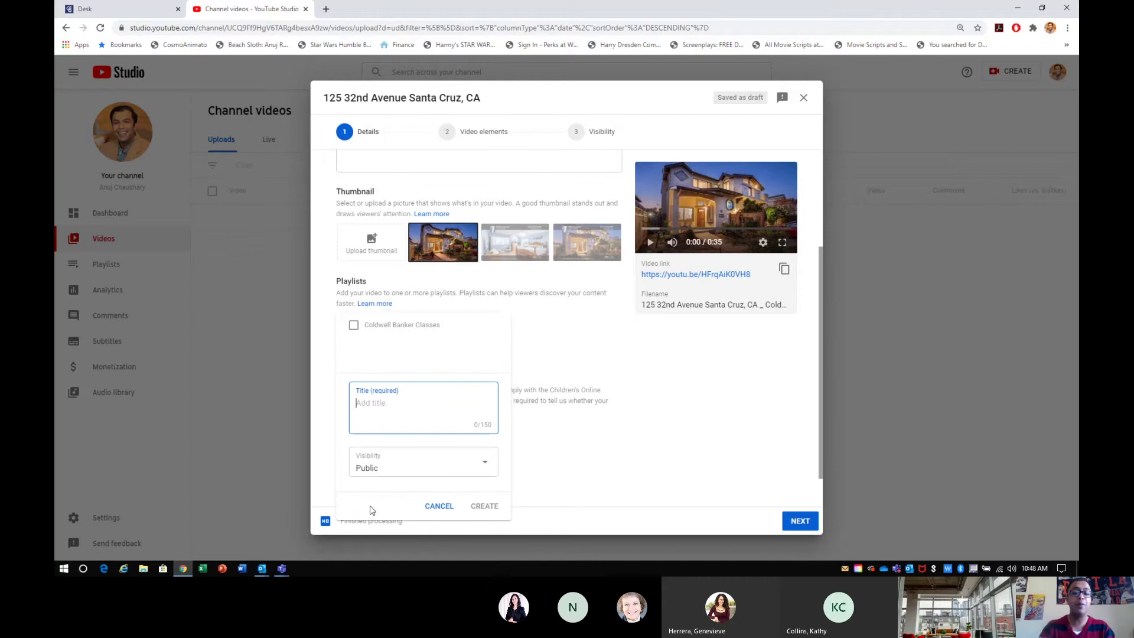
text(Tele)
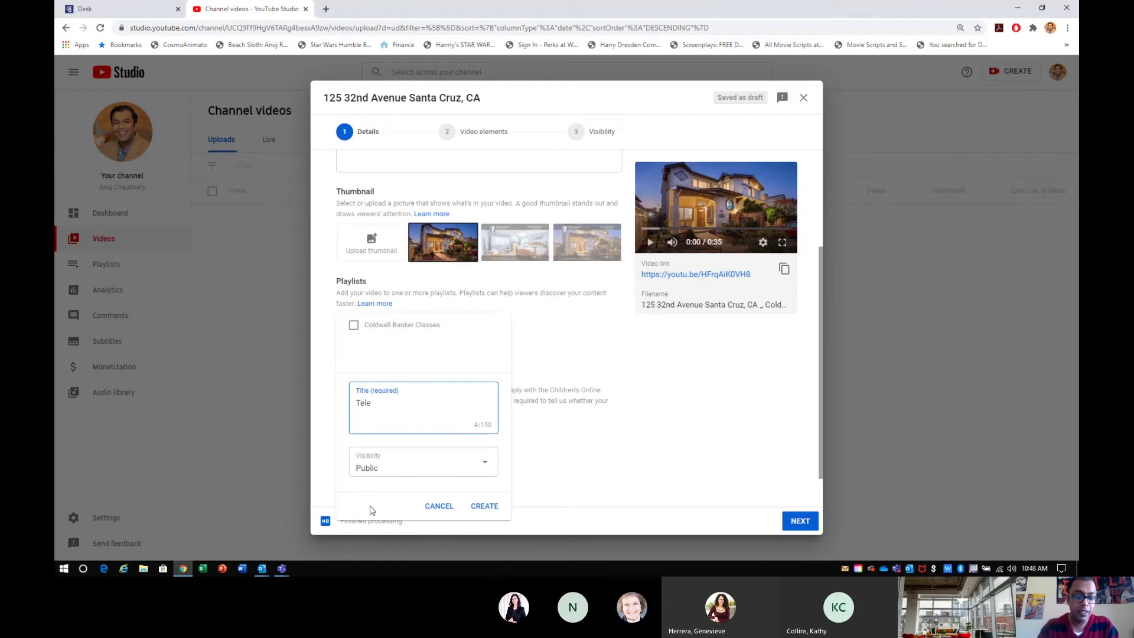
text(vison Ads)
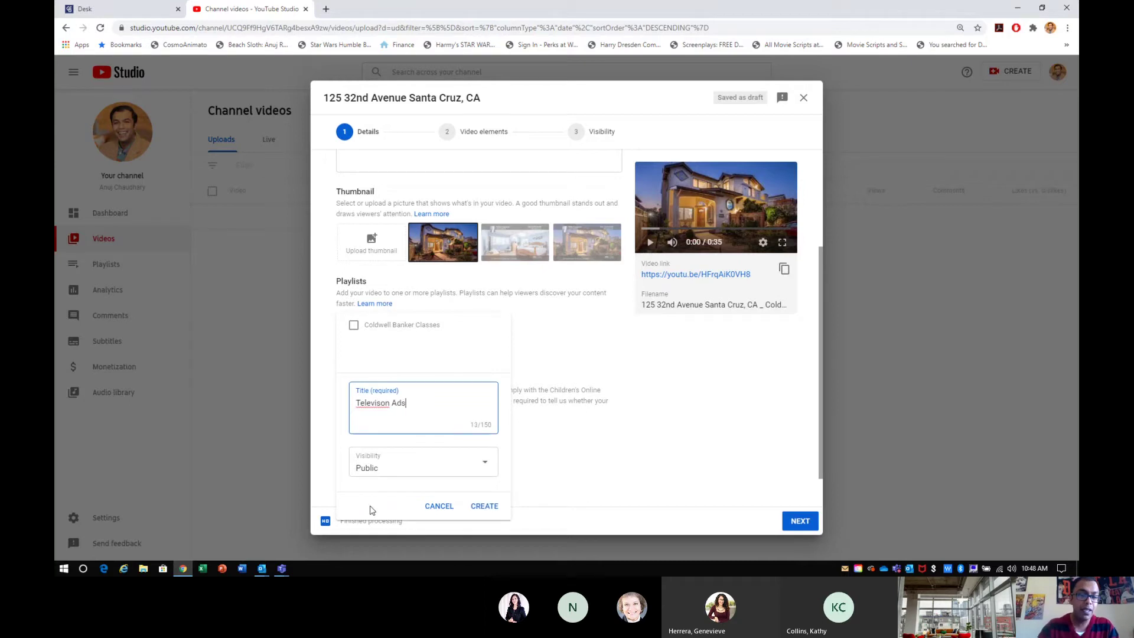
right_click(376, 406)
click(391, 411)
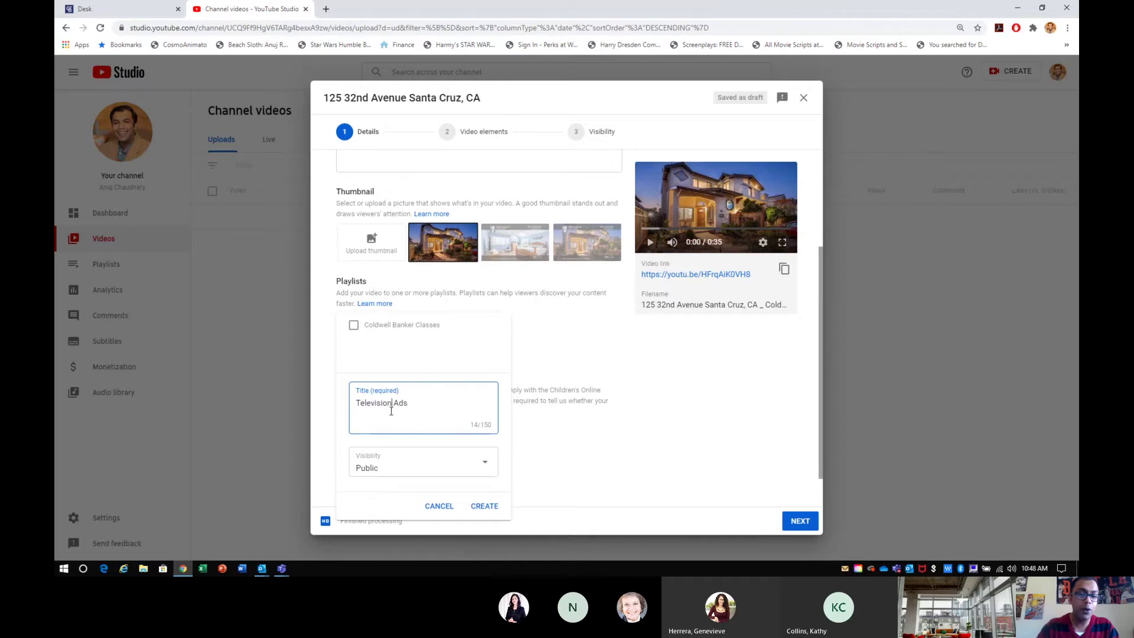
click(413, 469)
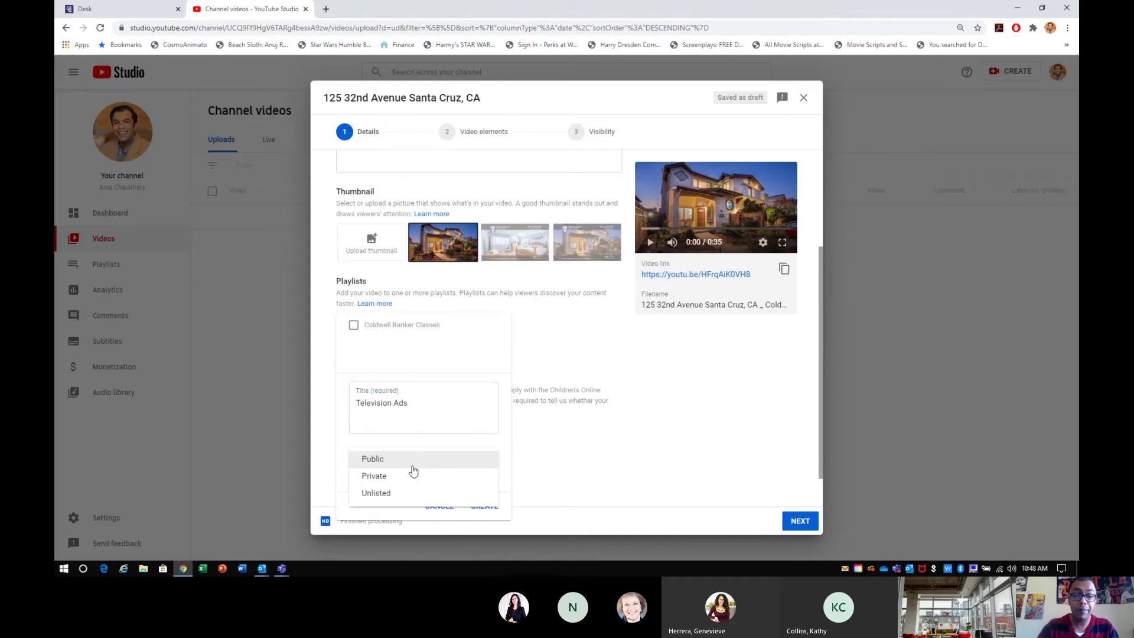
click(412, 466)
click(481, 506)
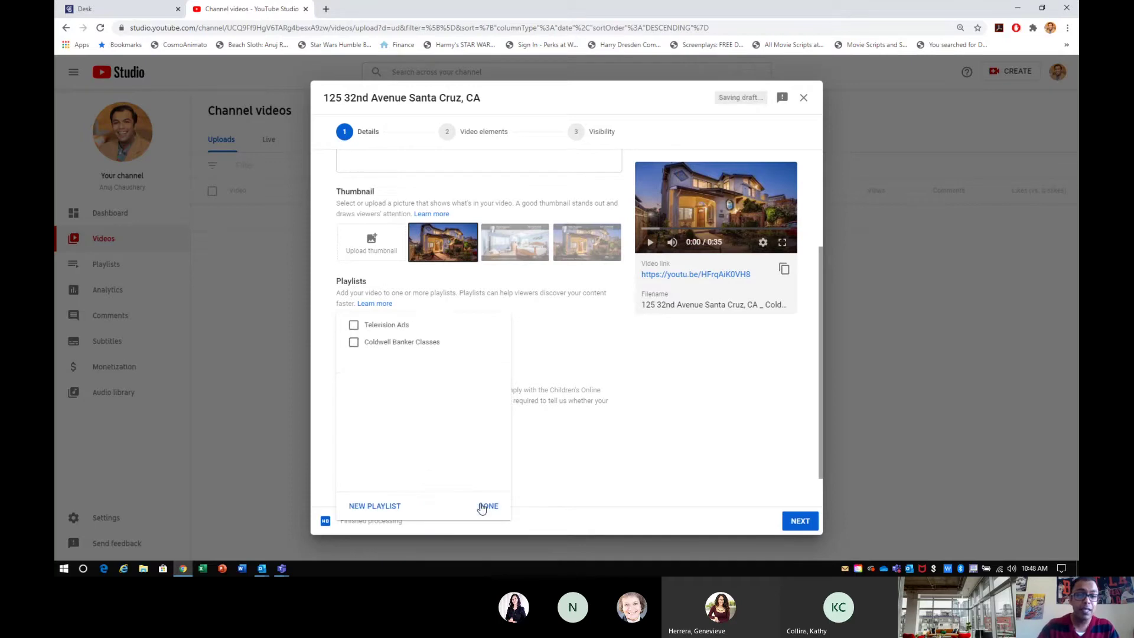
Step: Add the video to the Television Ads playlist
click(353, 326)
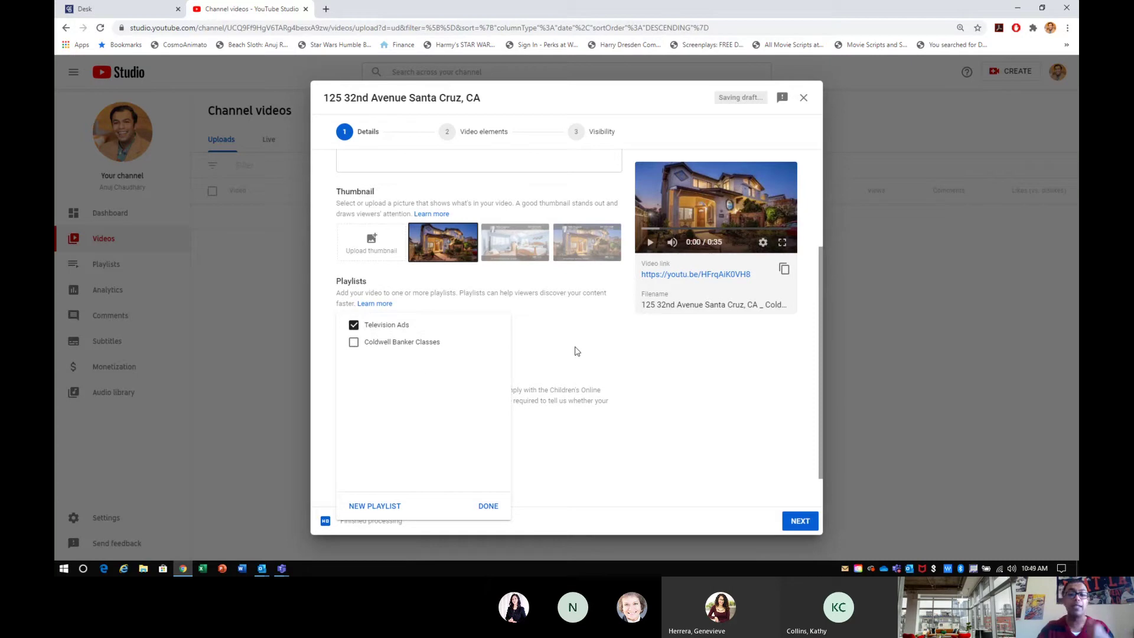
click(488, 506)
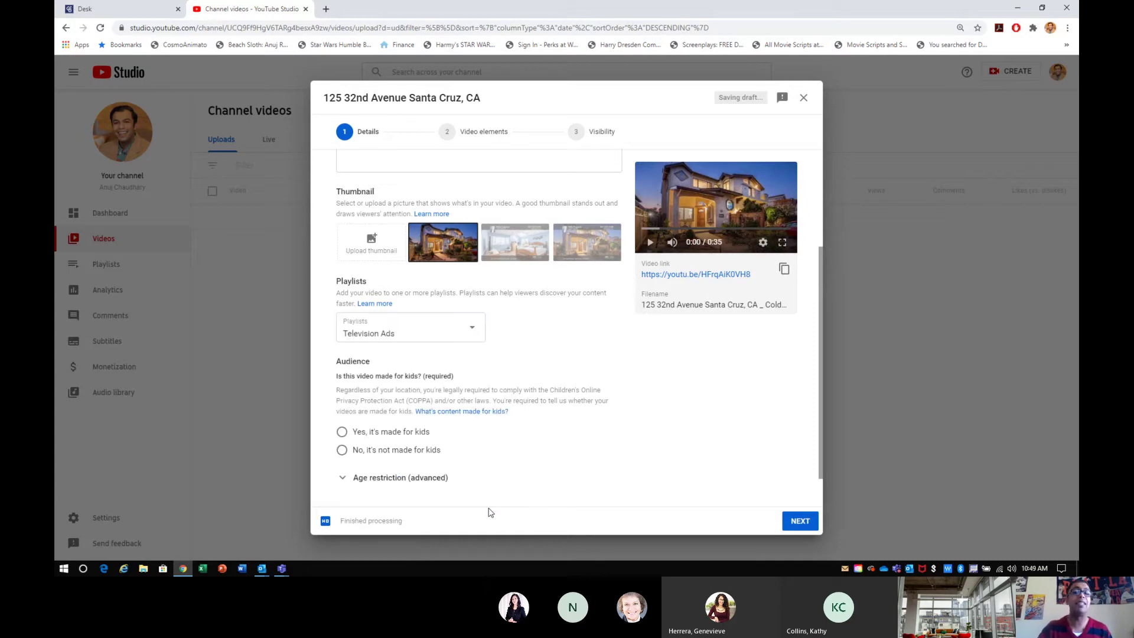
click(474, 333)
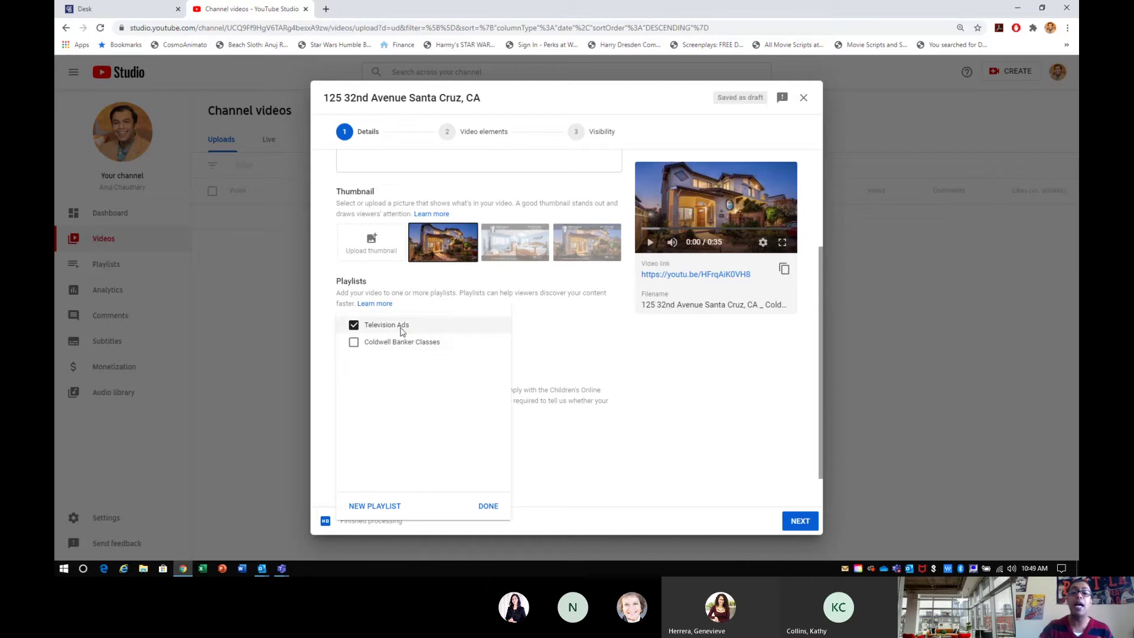
click(583, 375)
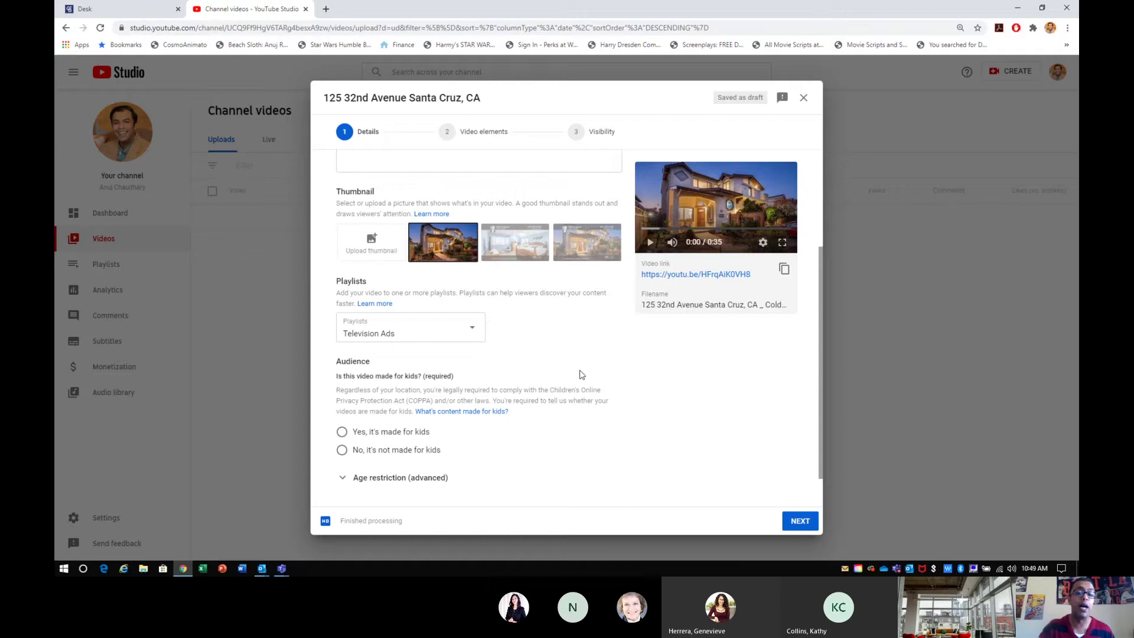
Step: Declare the video as not made for kids and expand the advanced age restriction options
scroll(582, 374, down, 1)
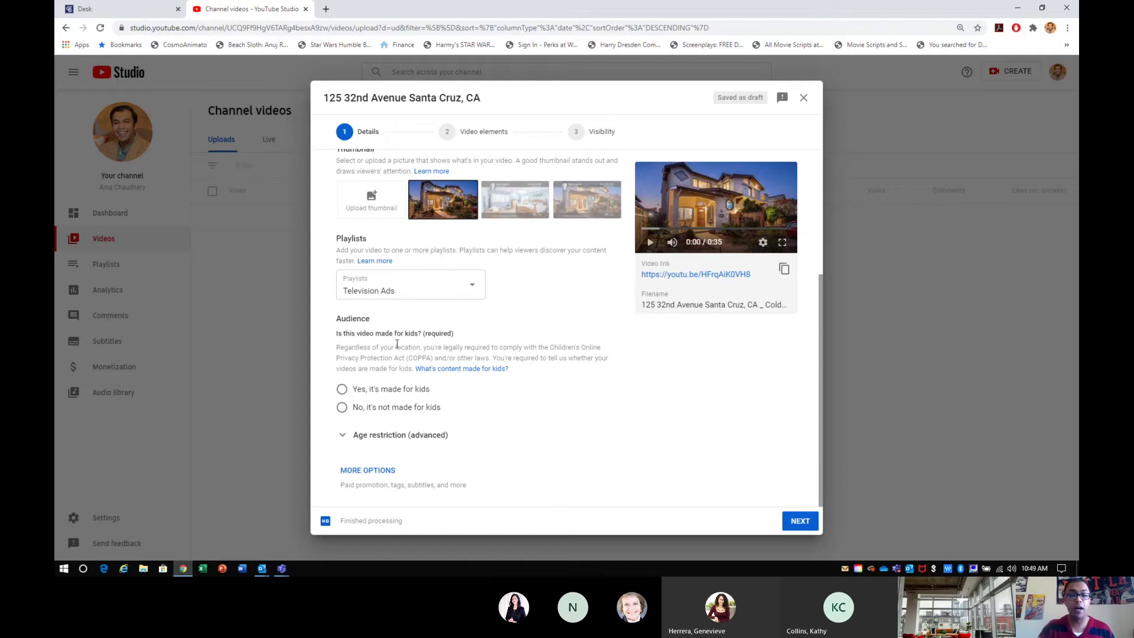
drag(397, 343, 418, 357)
click(420, 357)
drag(347, 338, 422, 338)
click(408, 350)
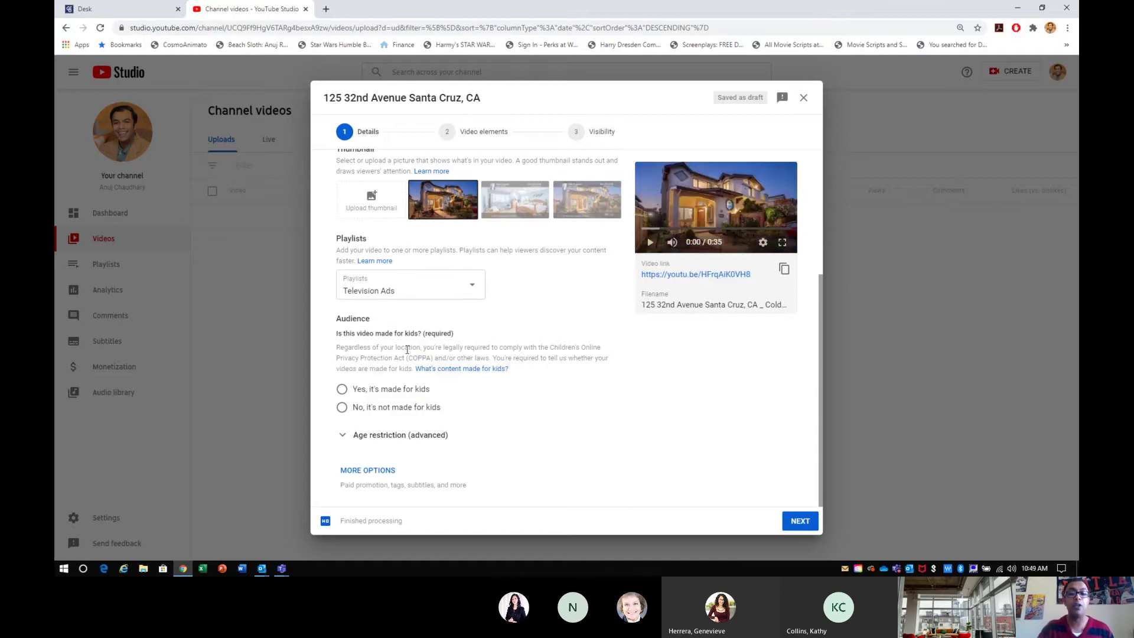
click(364, 414)
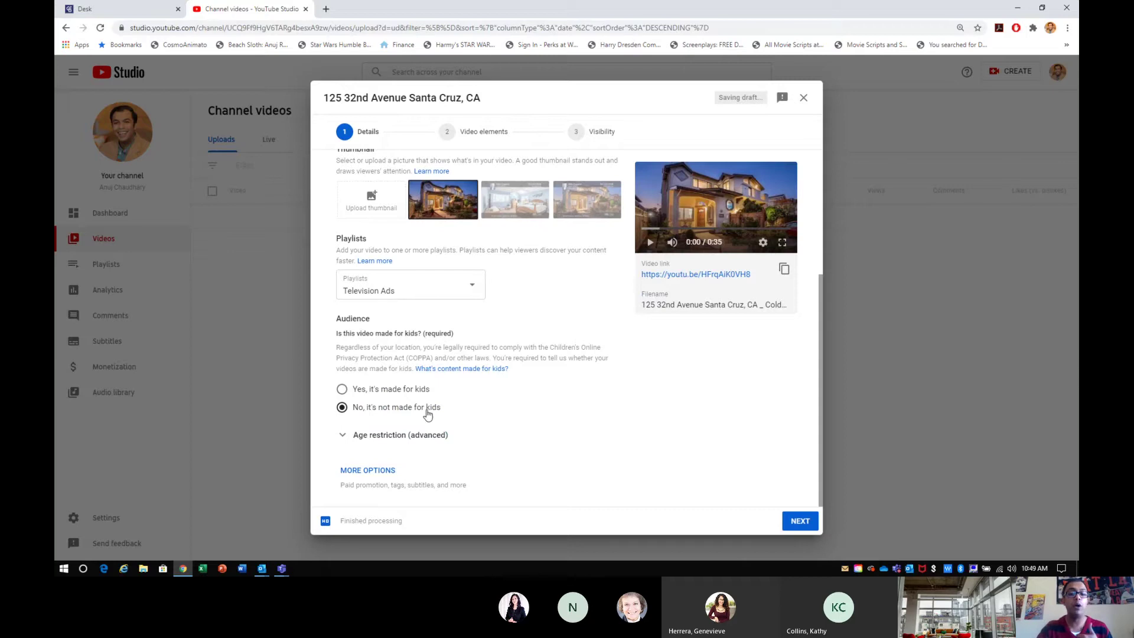
drag(446, 410, 357, 406)
click(484, 435)
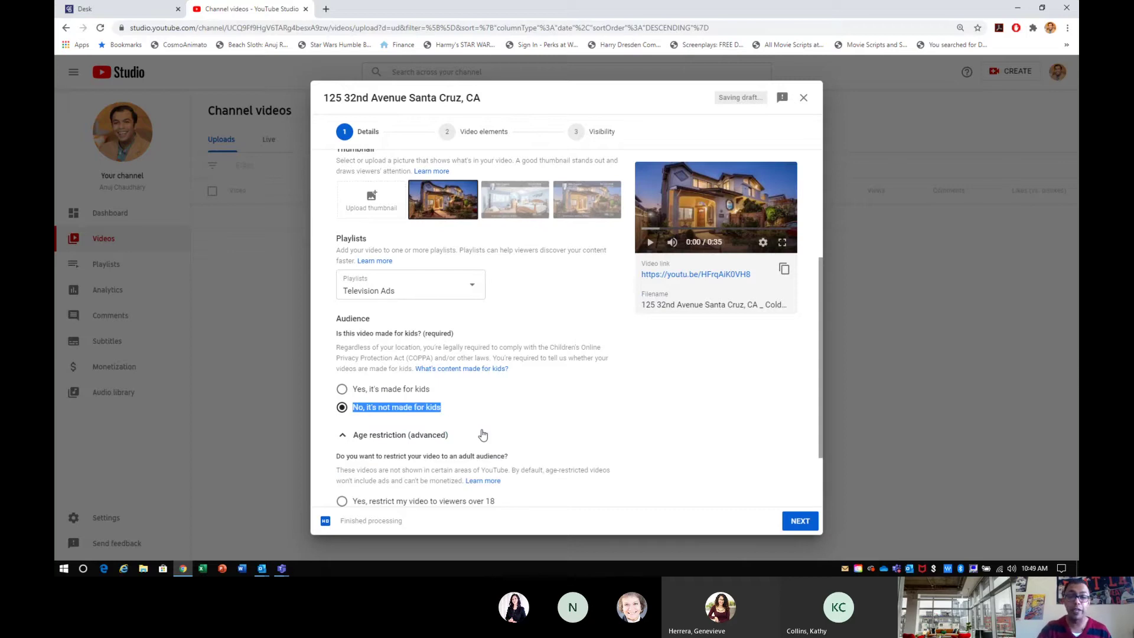
scroll(506, 420, down, 2)
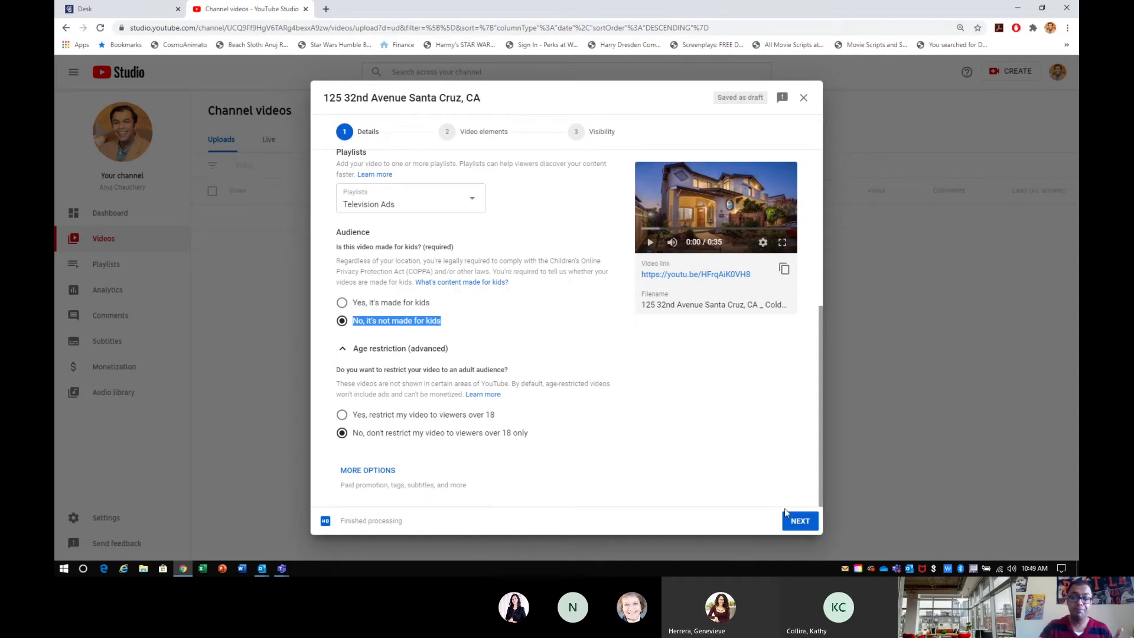
Step: Add an end screen using the one-video, one-subscribe layout with both elements along the upper edge, and set its video element to Most recent upload
click(795, 522)
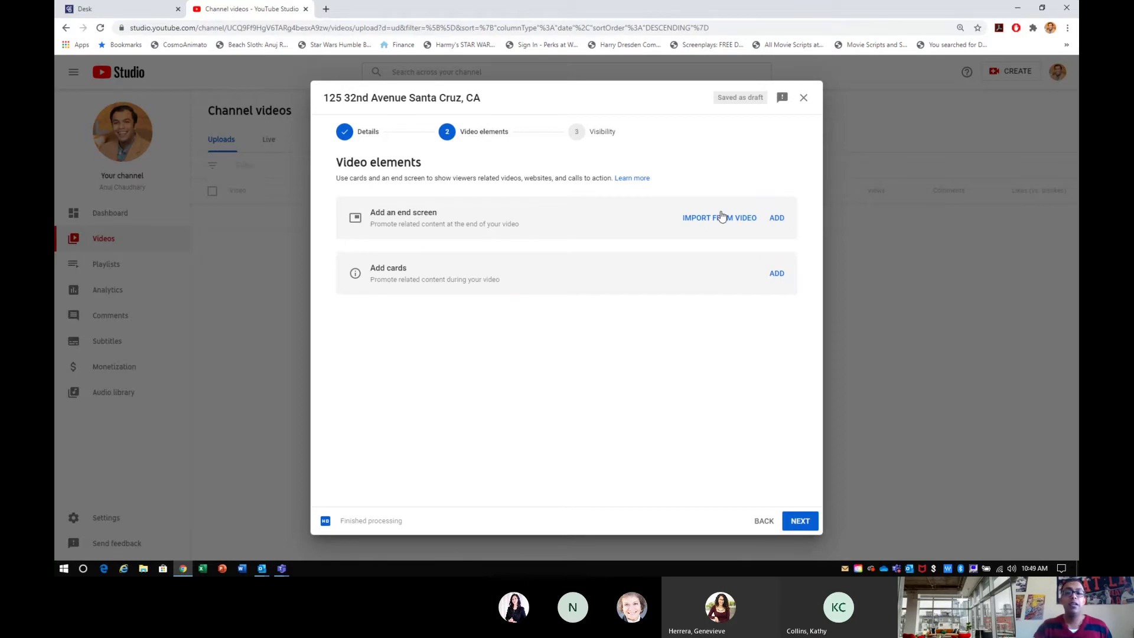
click(770, 222)
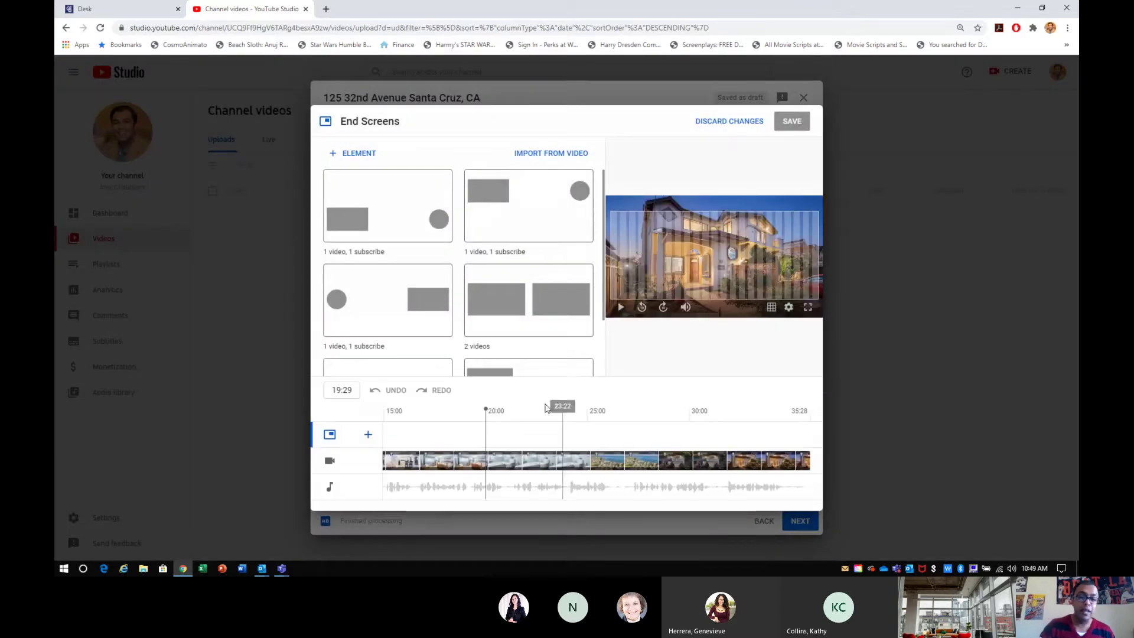
click(601, 410)
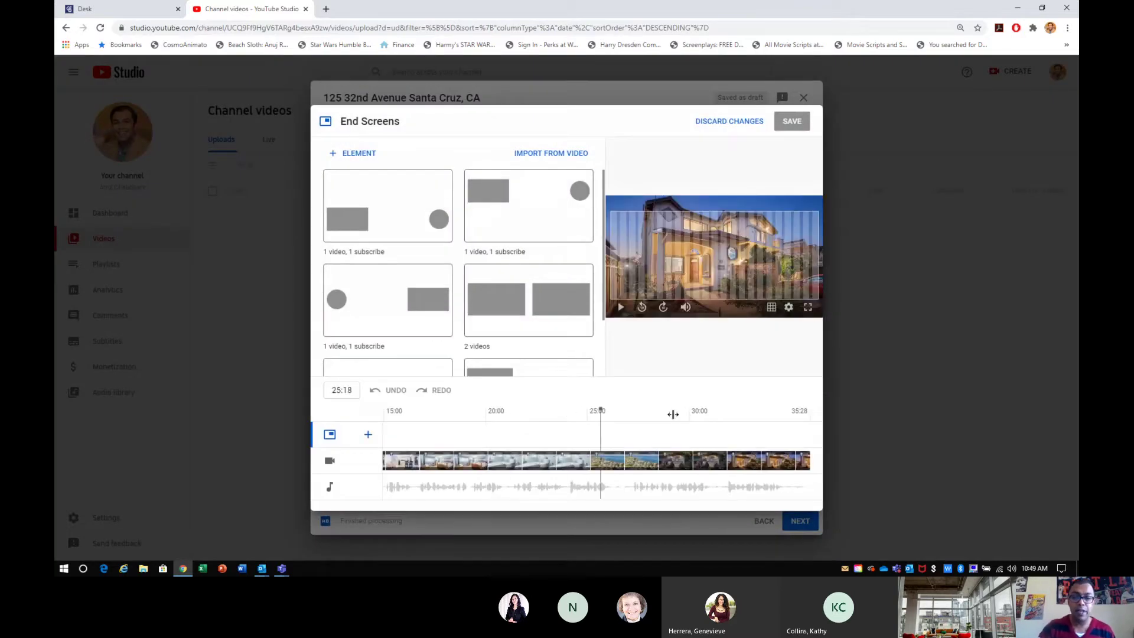
click(708, 414)
click(535, 221)
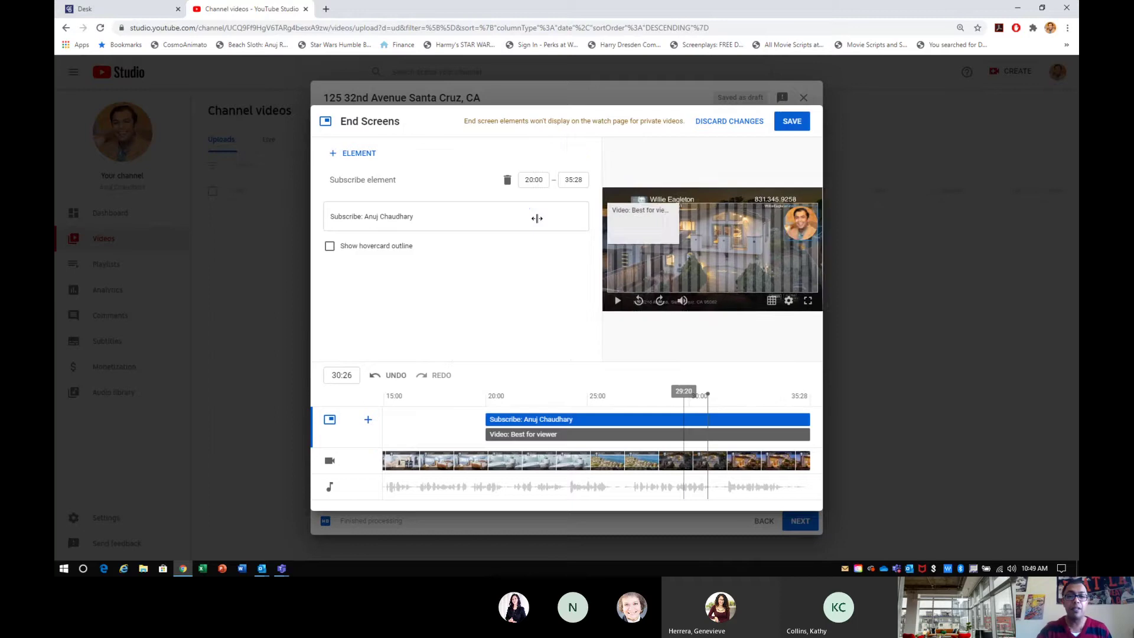
click(626, 223)
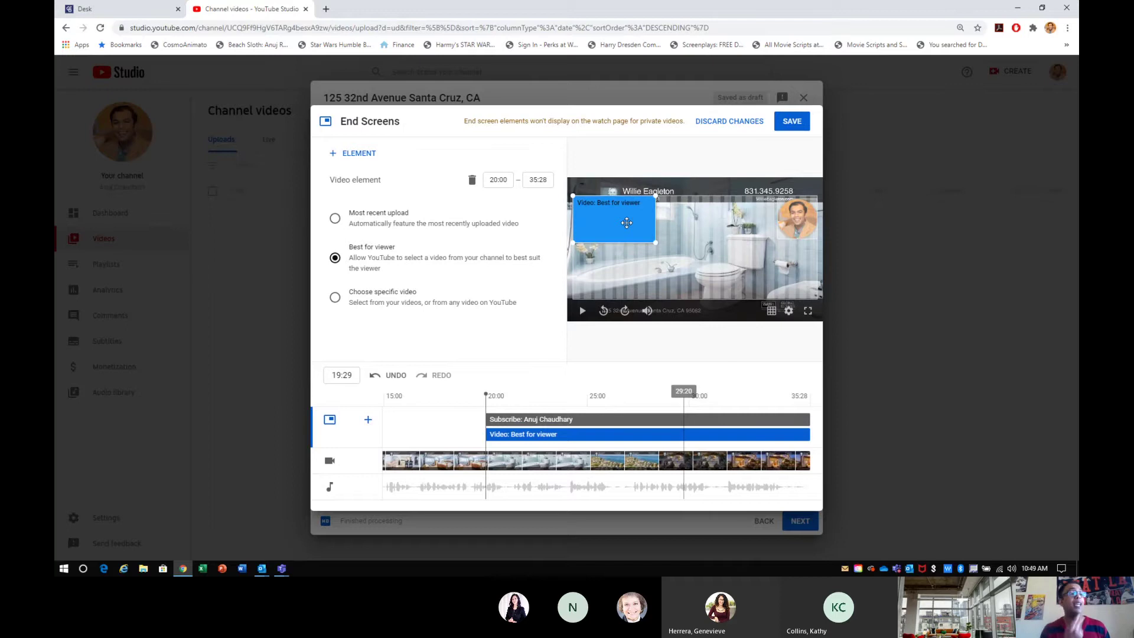
click(395, 219)
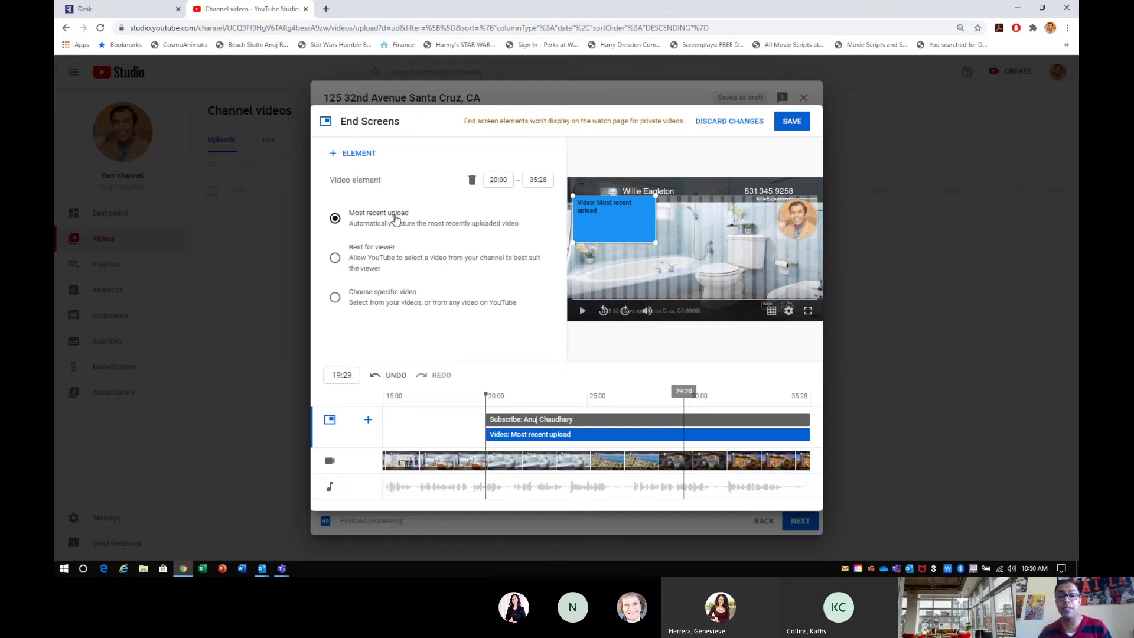
Step: Try the end screen with the specific video "Happy Friday the 26th!" and the subscribe element in the lower corner, then discard the changes
click(388, 247)
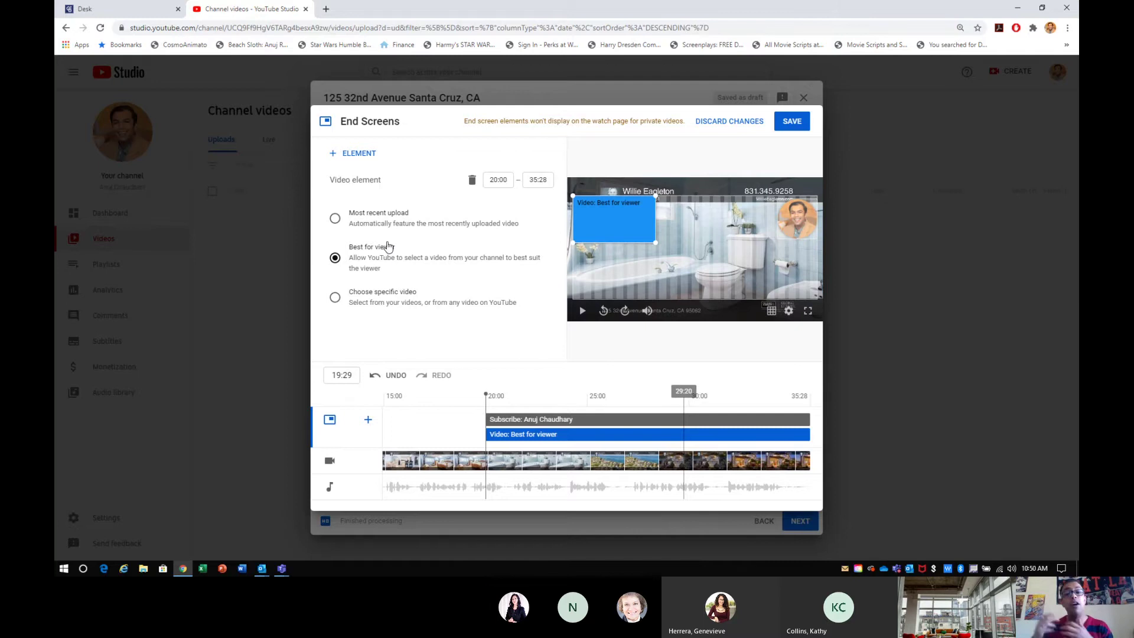
click(388, 299)
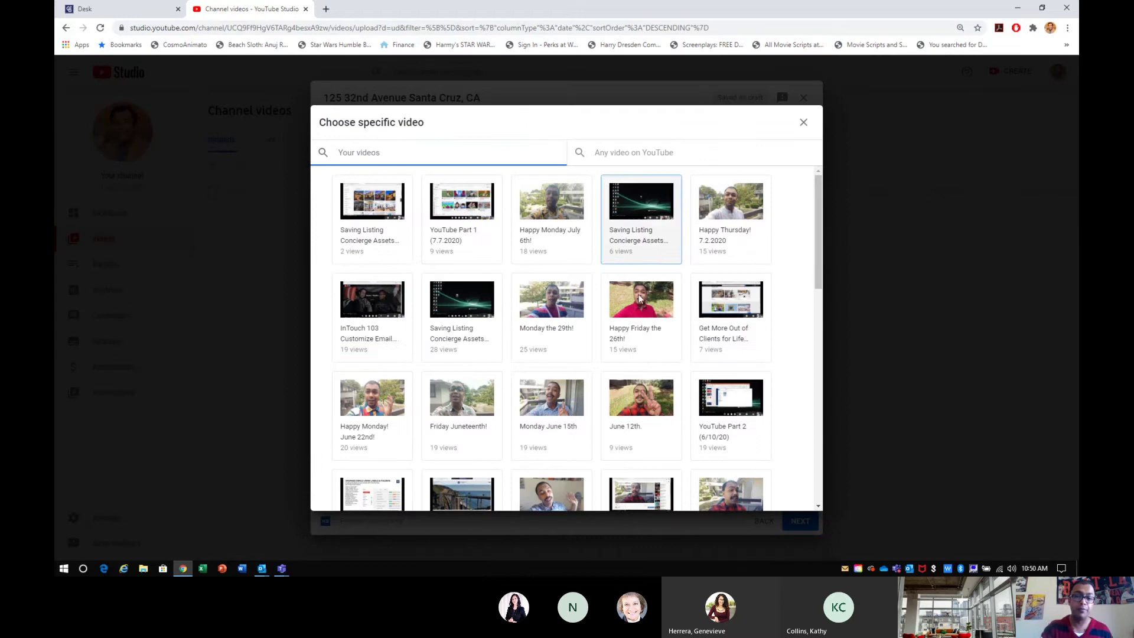
click(641, 306)
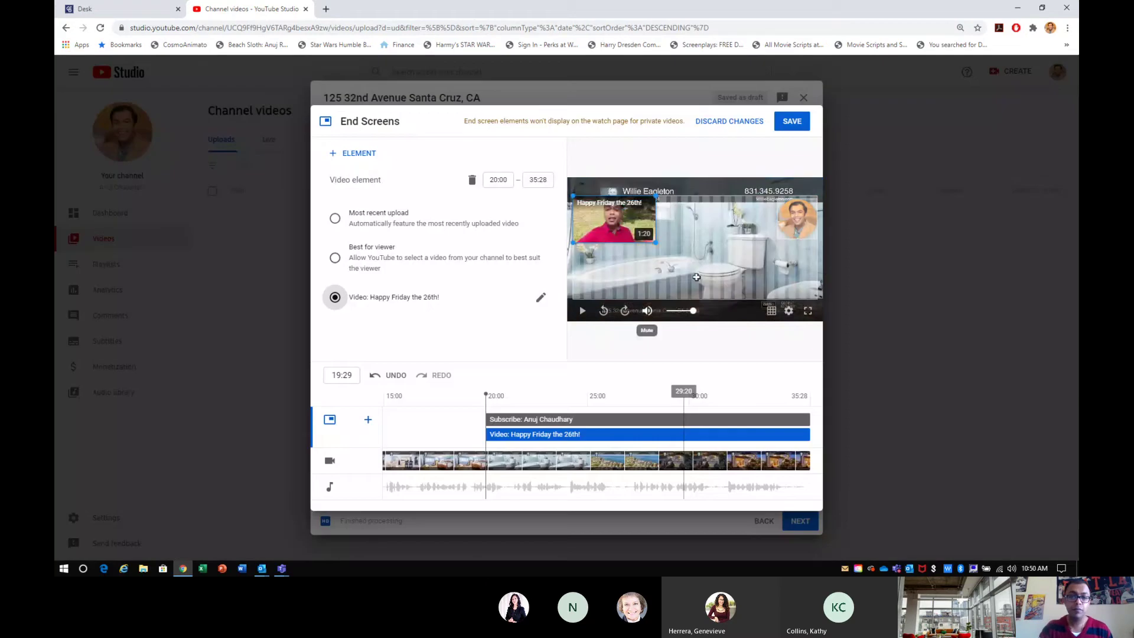
drag(793, 225, 798, 285)
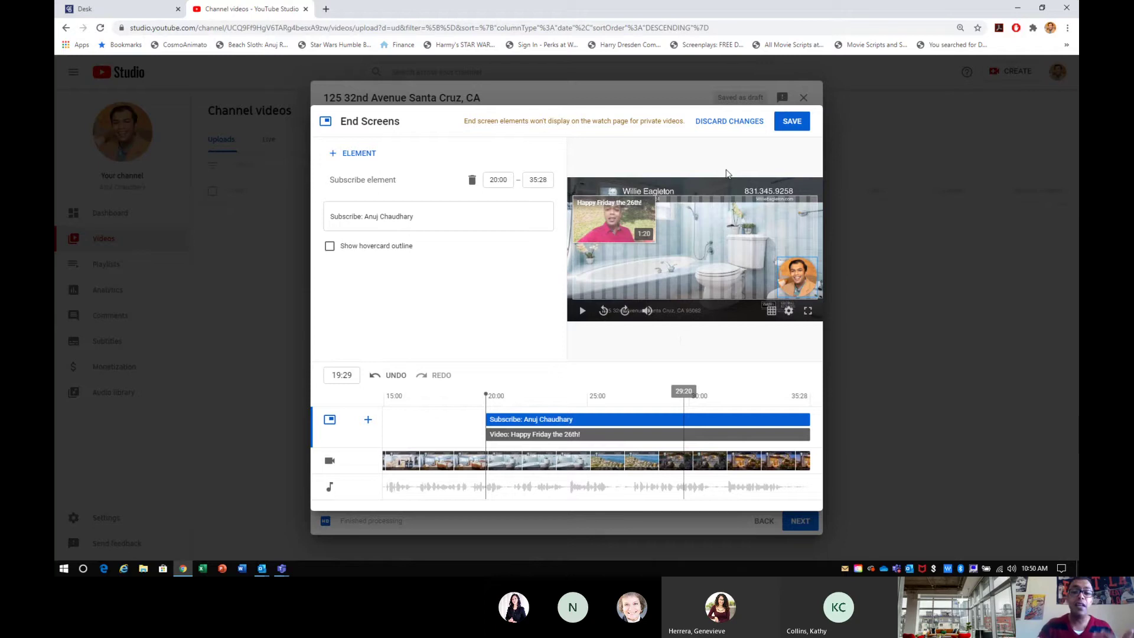
click(748, 122)
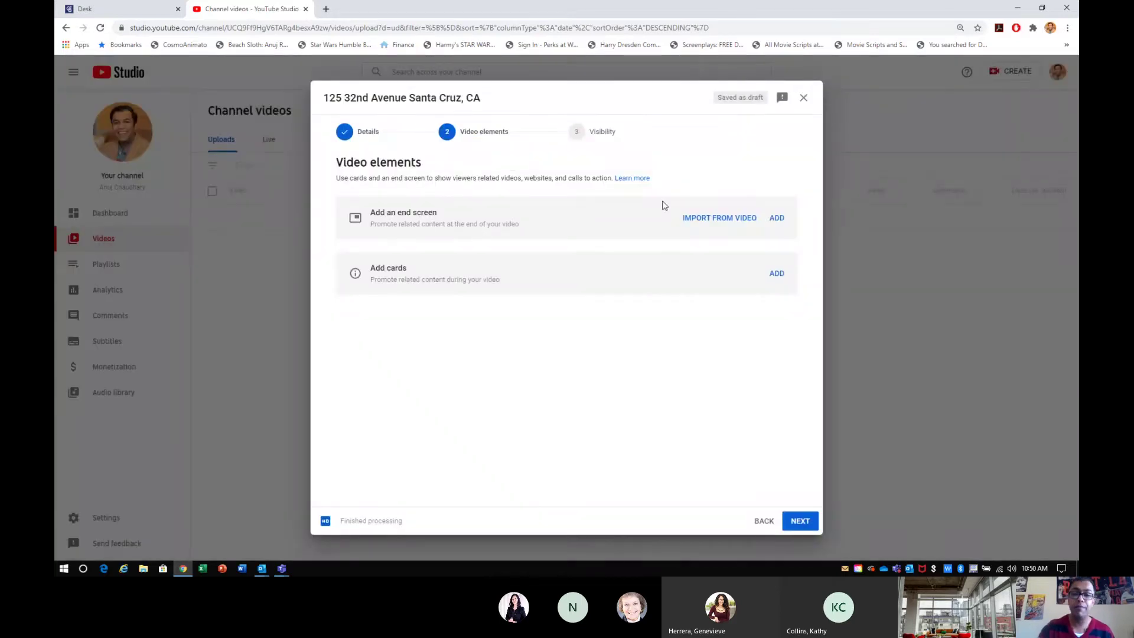
Step: Open the cards editor for the listing video, and go back to the channel's video list without adding a card
click(777, 273)
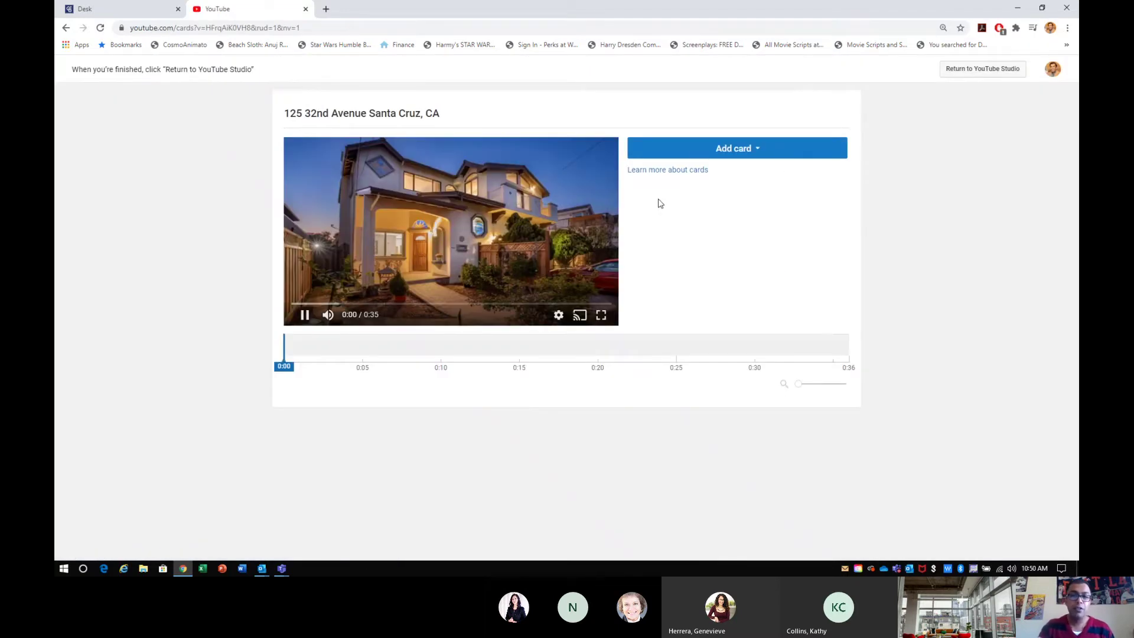
click(721, 158)
click(722, 158)
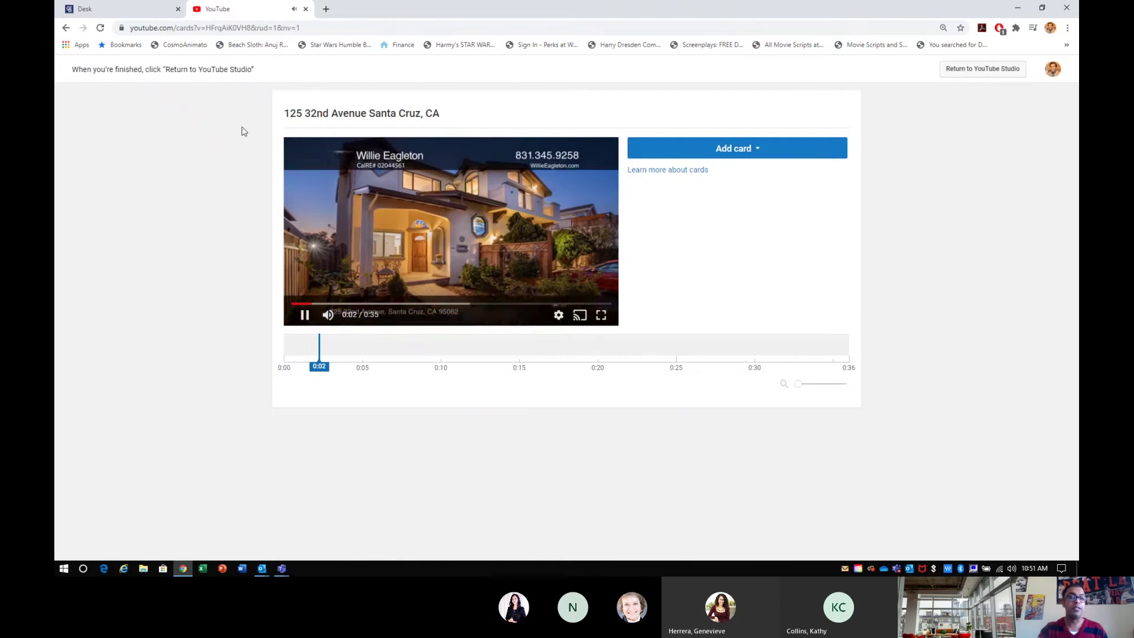
click(65, 28)
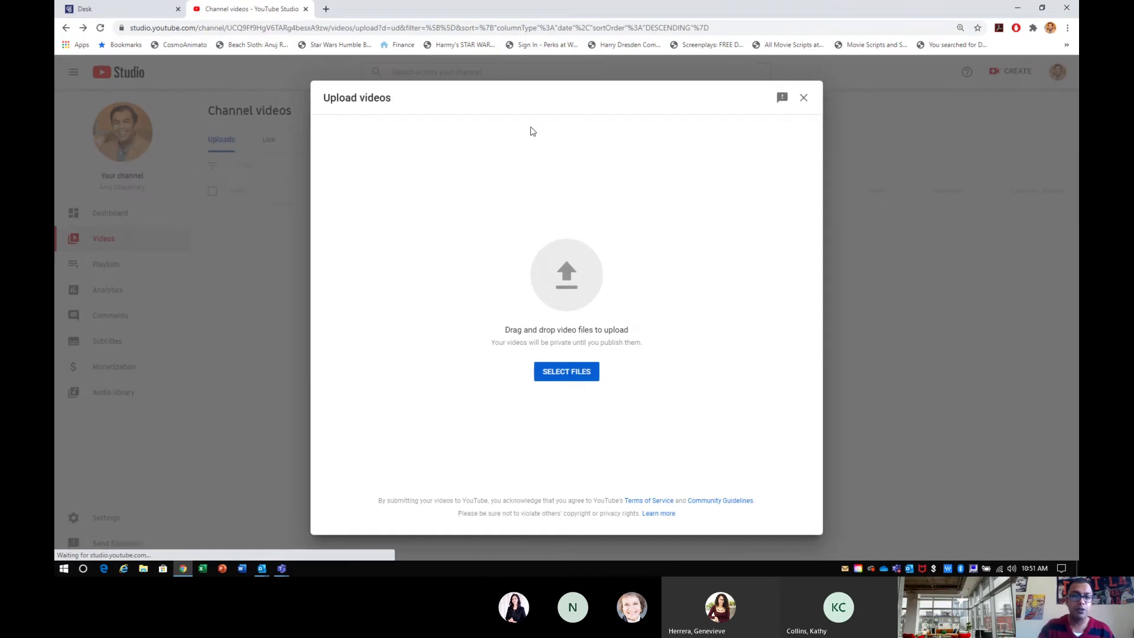
click(804, 99)
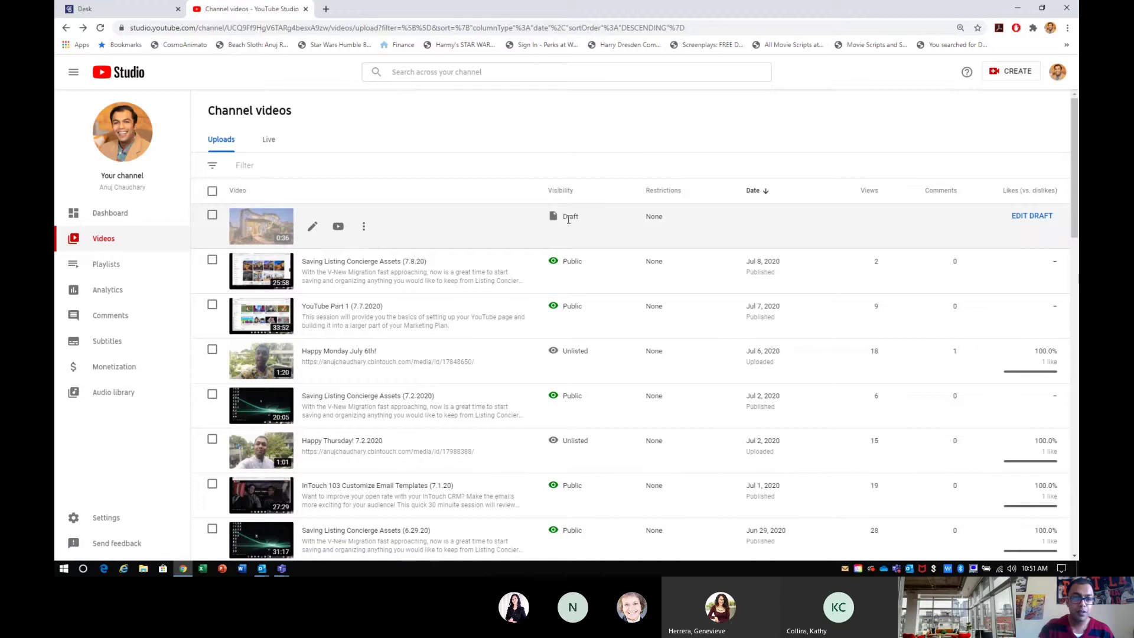
Step: Reopen the property listing video's draft and advance through its details and video elements to the visibility settings
click(313, 226)
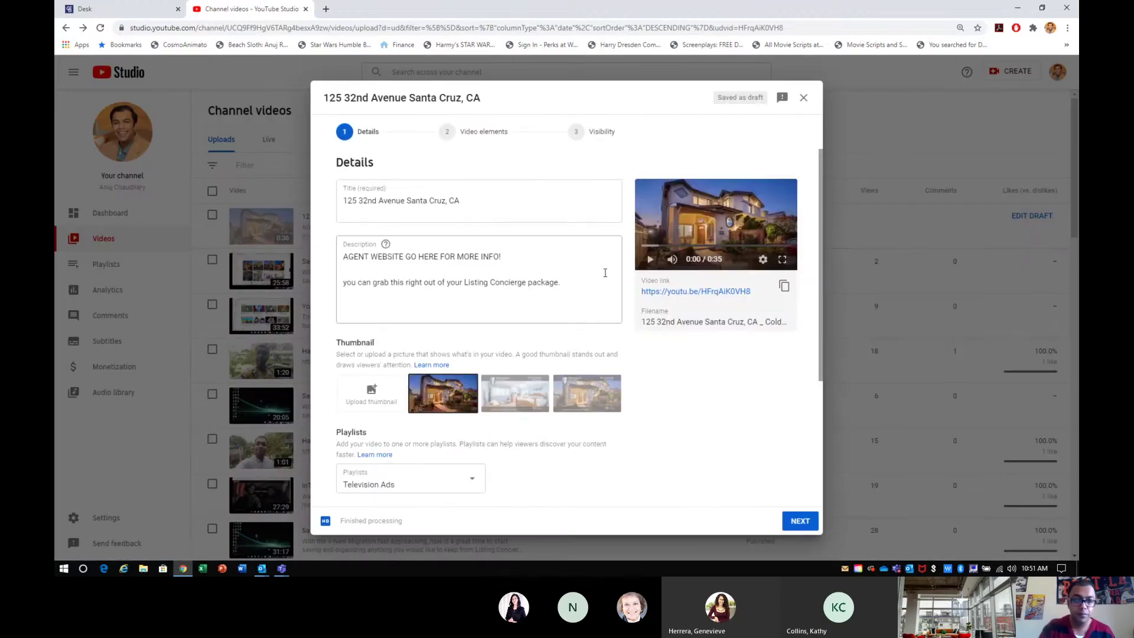
scroll(655, 322, down, 3)
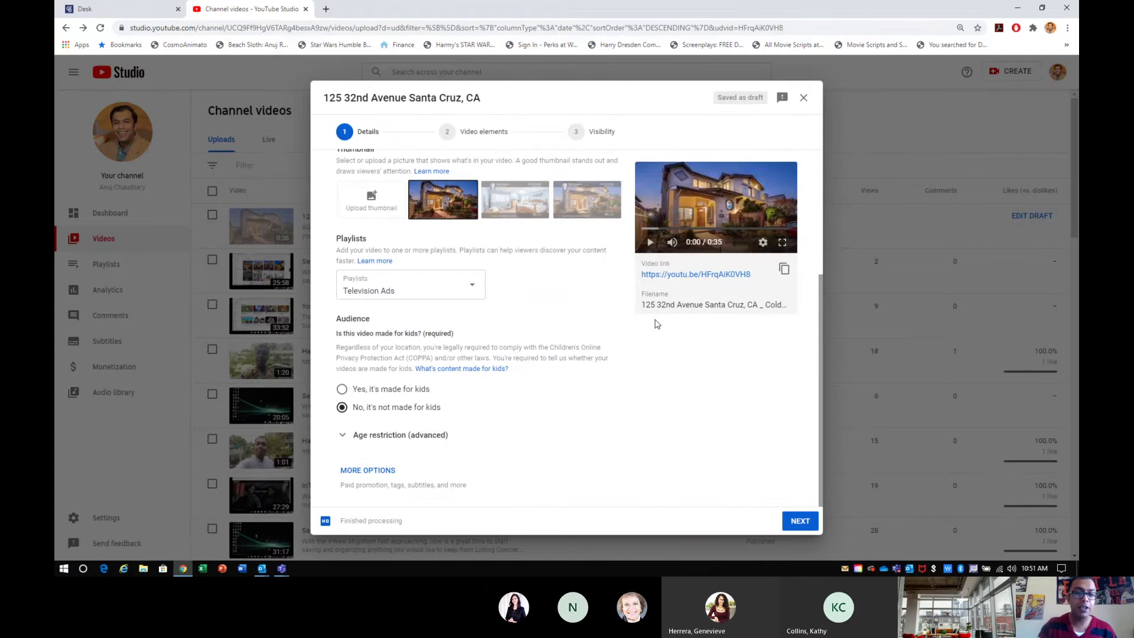
click(791, 529)
click(800, 520)
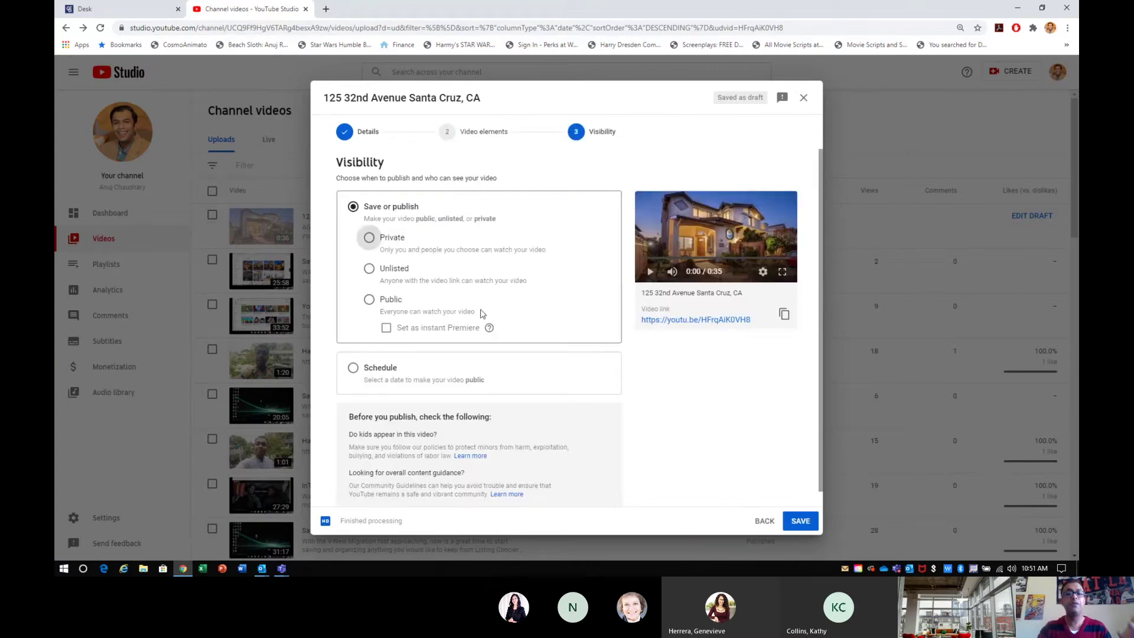
Step: Compare the unlisted, public and scheduled options, set the listing video's visibility to Public, and publish it
click(394, 269)
click(390, 301)
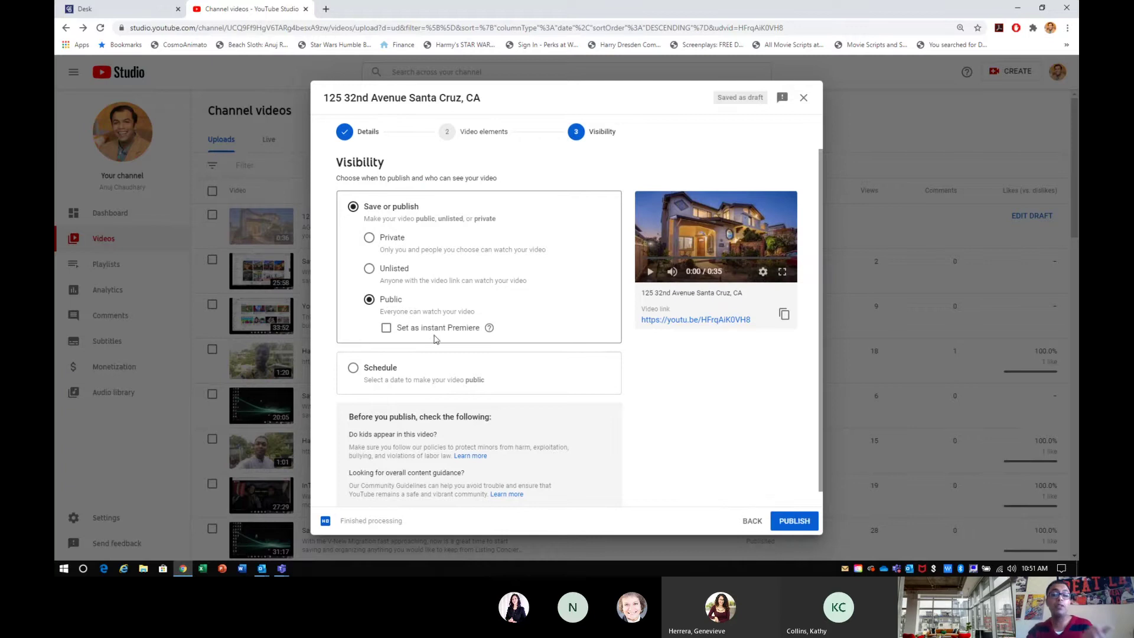
click(435, 333)
click(353, 368)
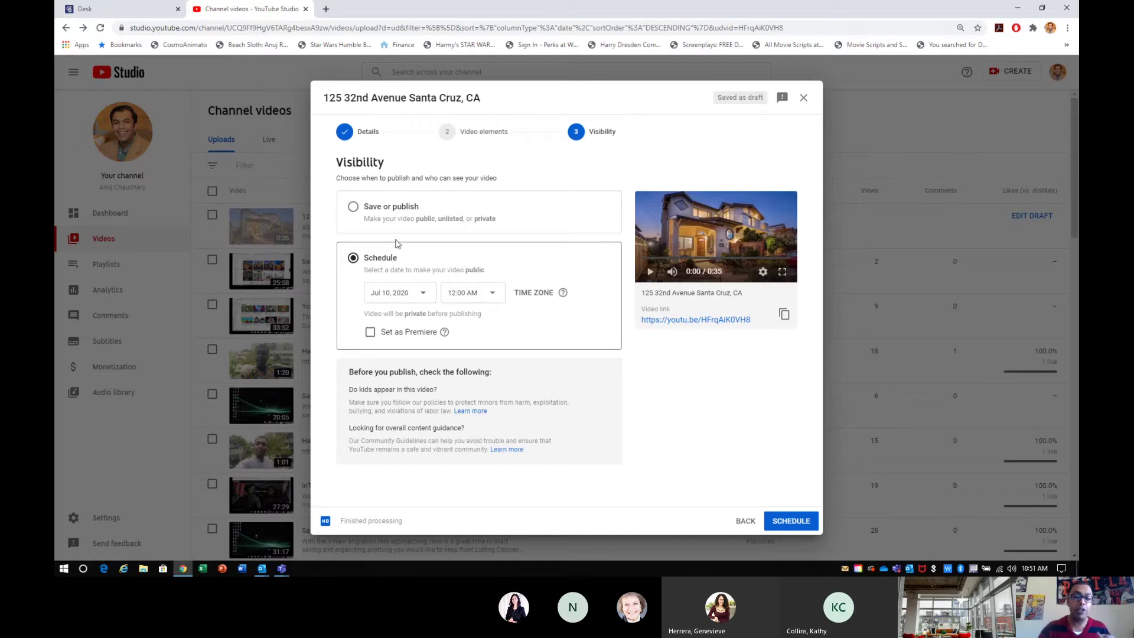
click(378, 214)
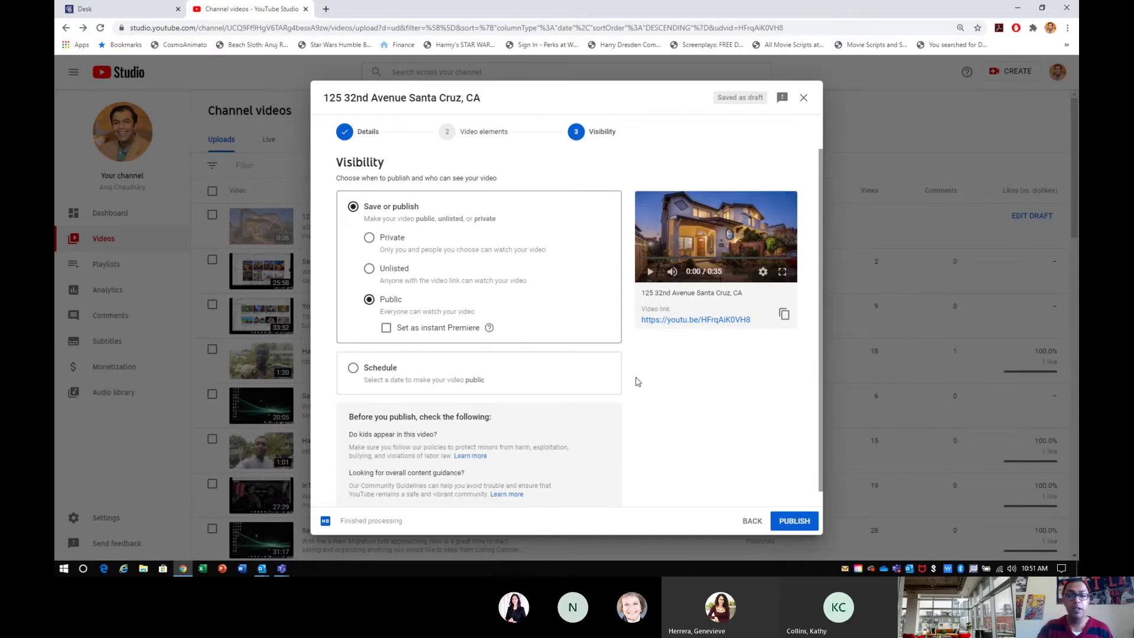
scroll(637, 381, down, 1)
click(791, 522)
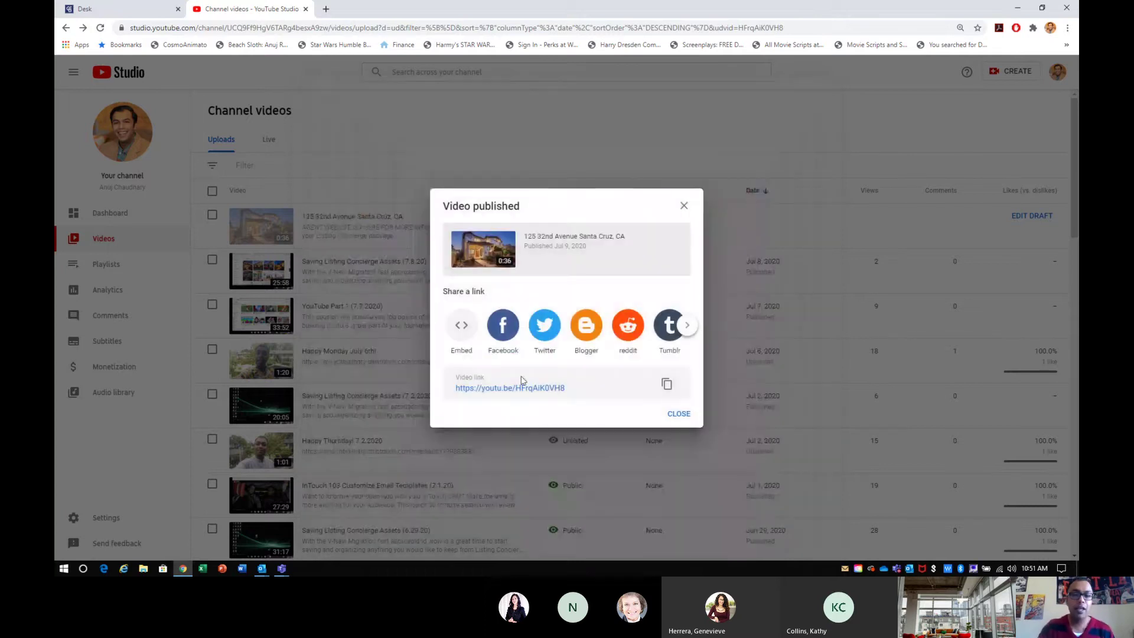
Step: View the published listing video on its watch page from the share link, and return to the channel's video list
click(488, 390)
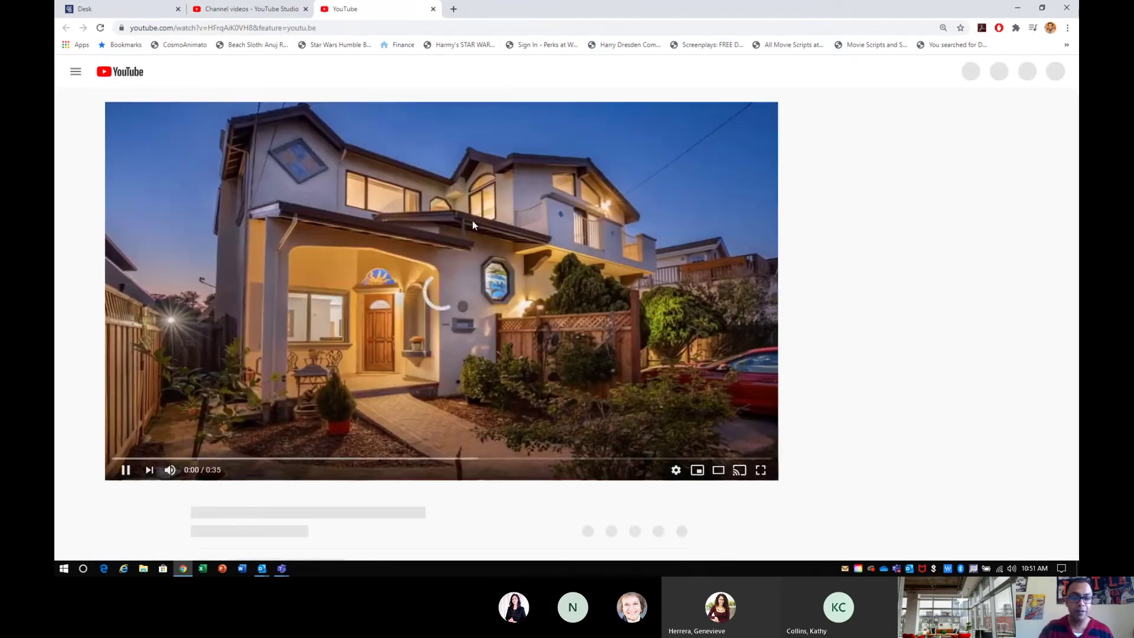
scroll(472, 225, down, 3)
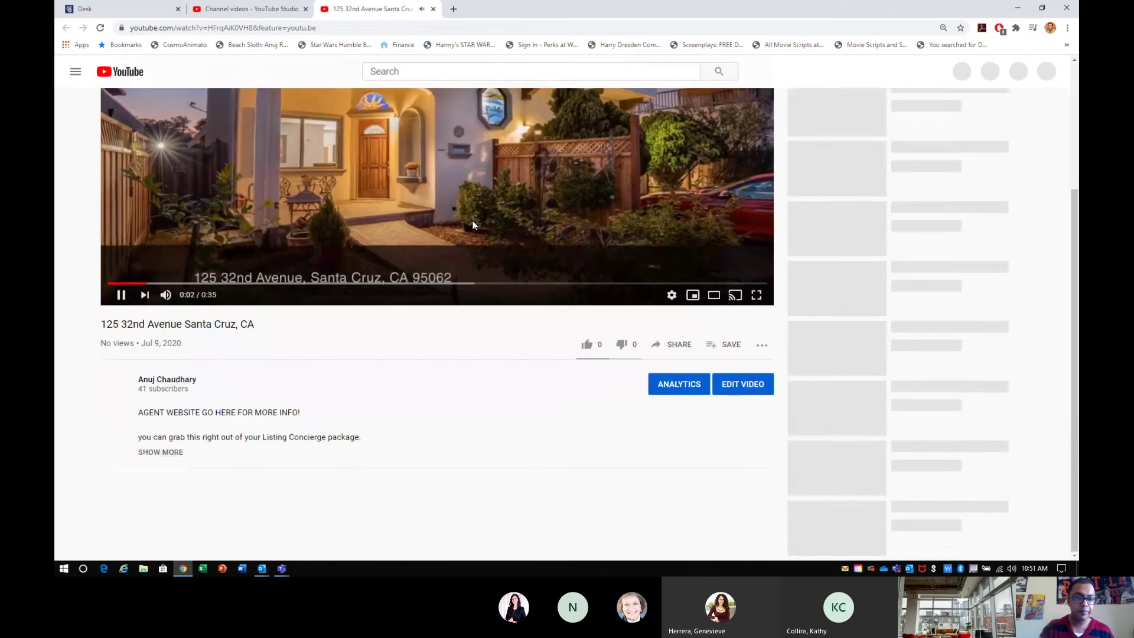
scroll(530, 293, up, 3)
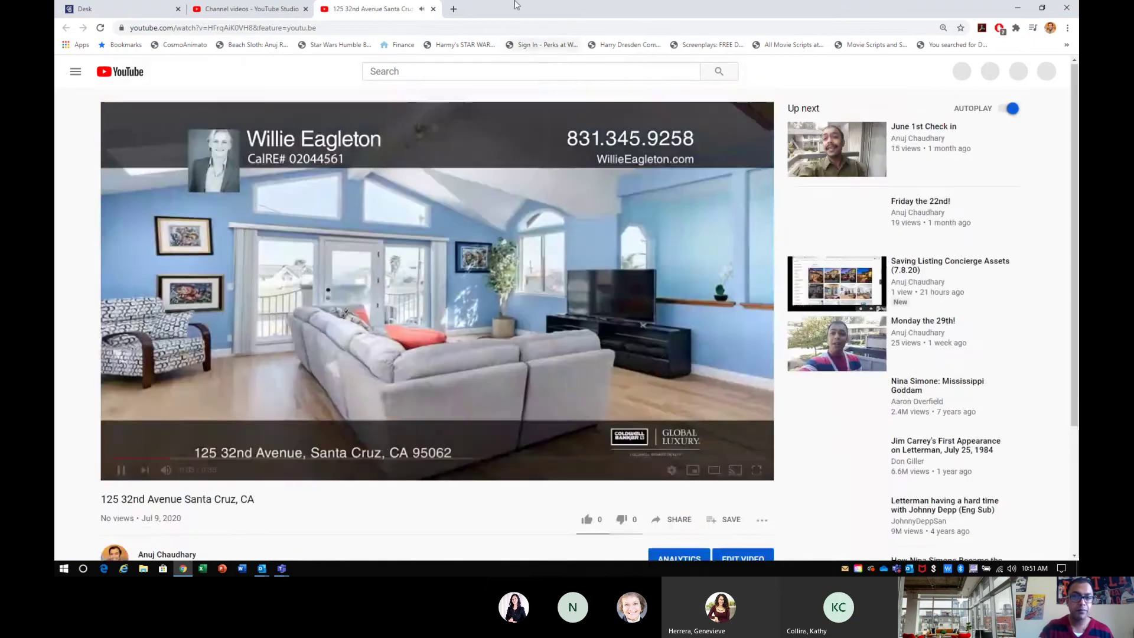
click(432, 9)
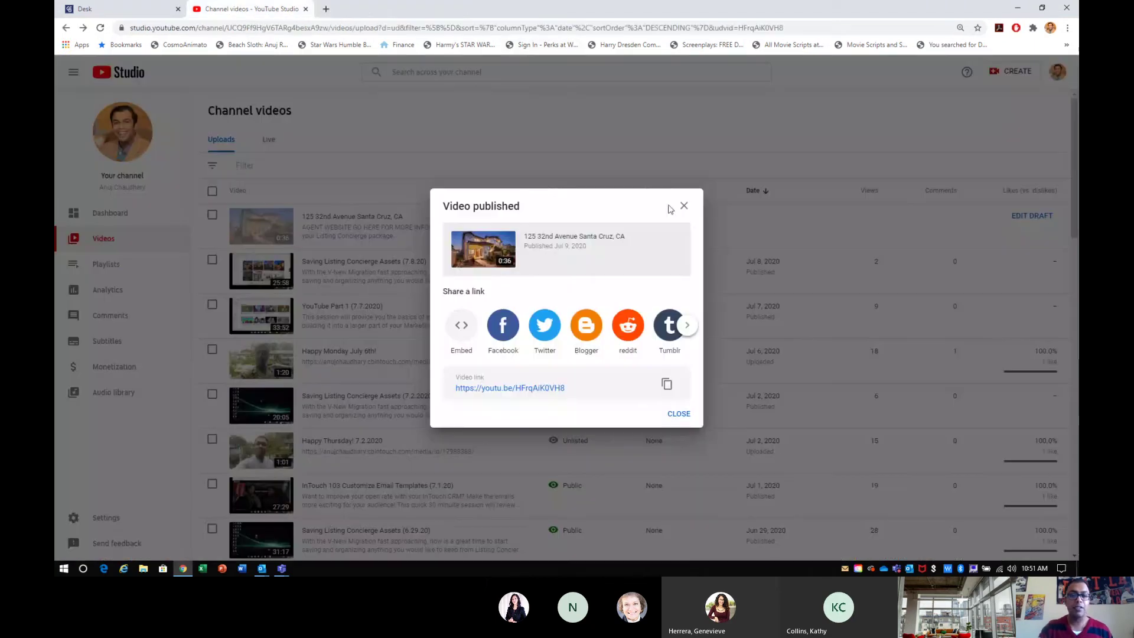
click(684, 207)
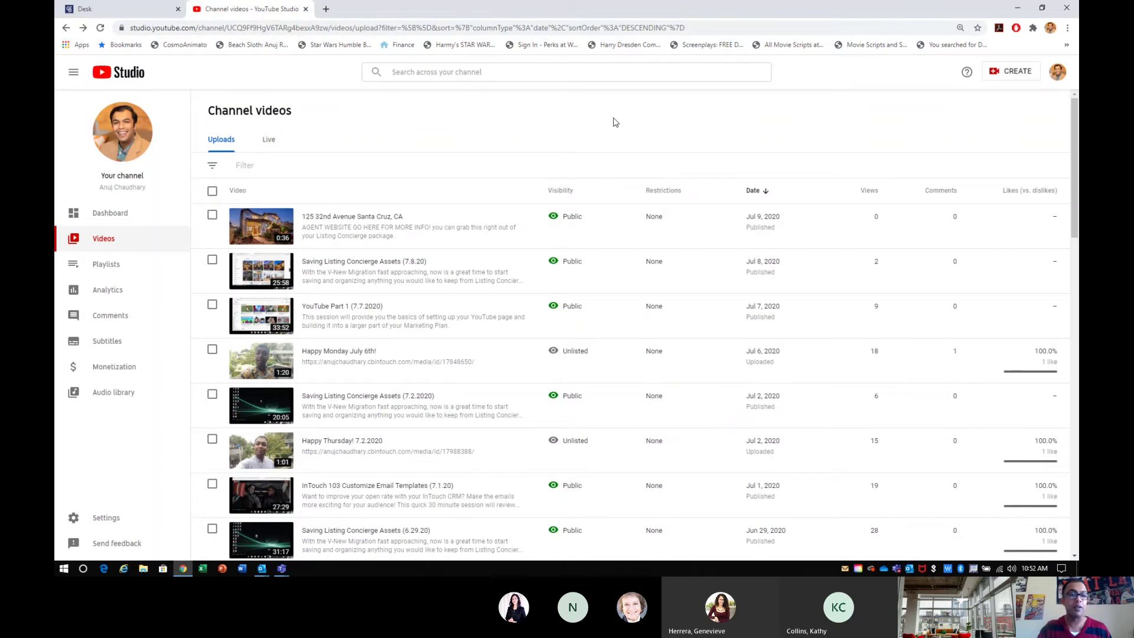
Step: Open the details of the "Happy Monday July 6th!" video and bring its thumbnail options into view
mouse_move(313, 222)
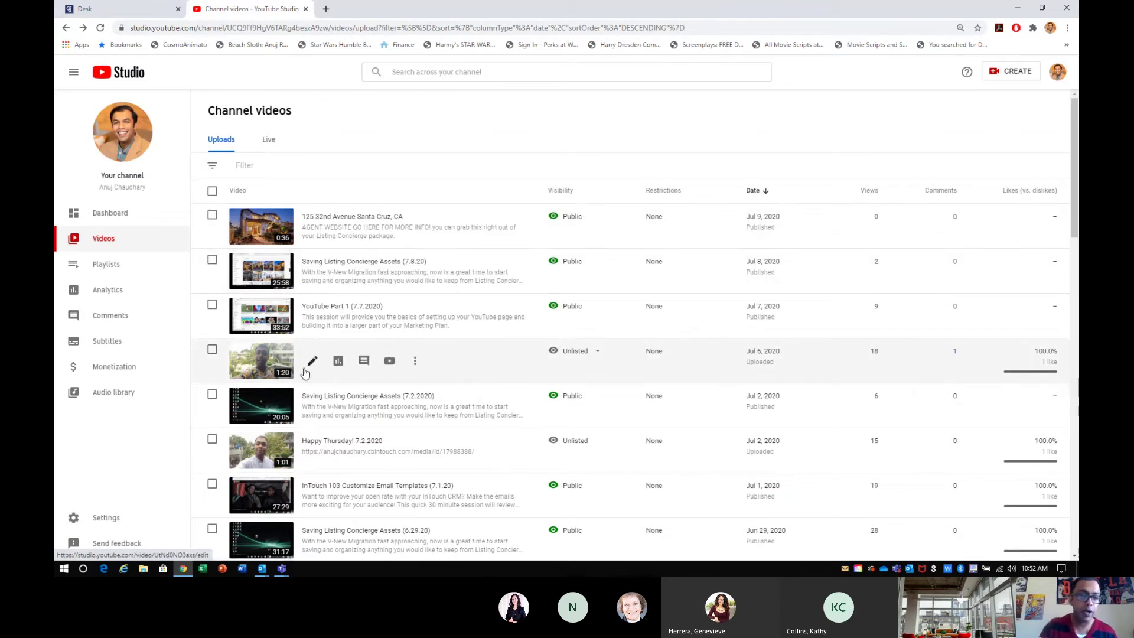
click(311, 362)
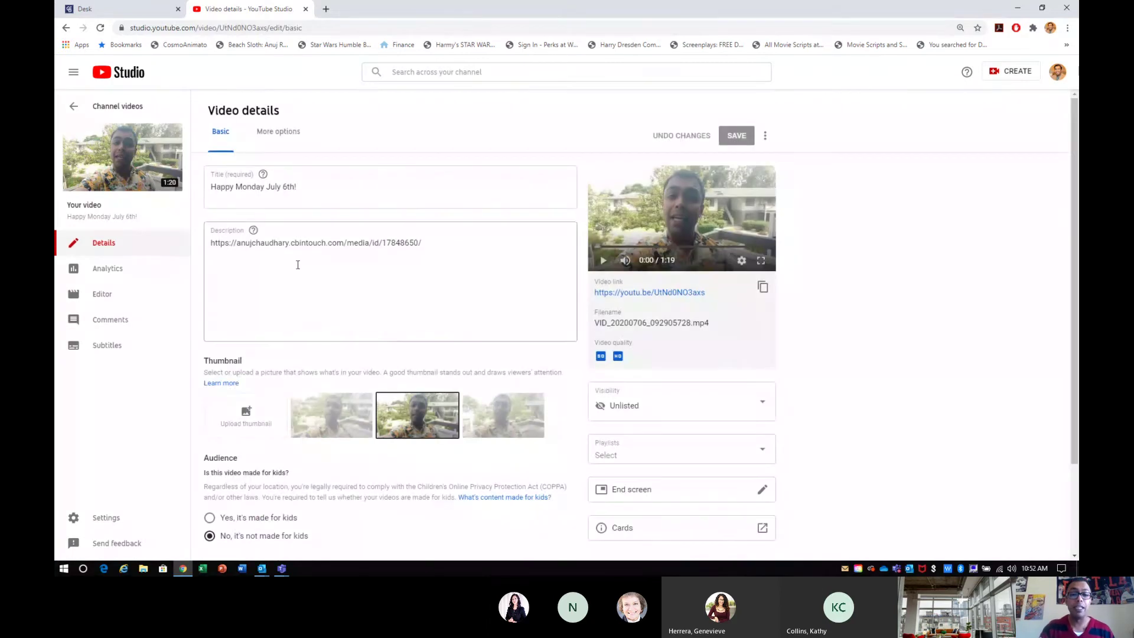
scroll(297, 265, down, 2)
Step: Try the other two suggested thumbnails, look at the visibility options, and reselect the middle thumbnail
click(511, 319)
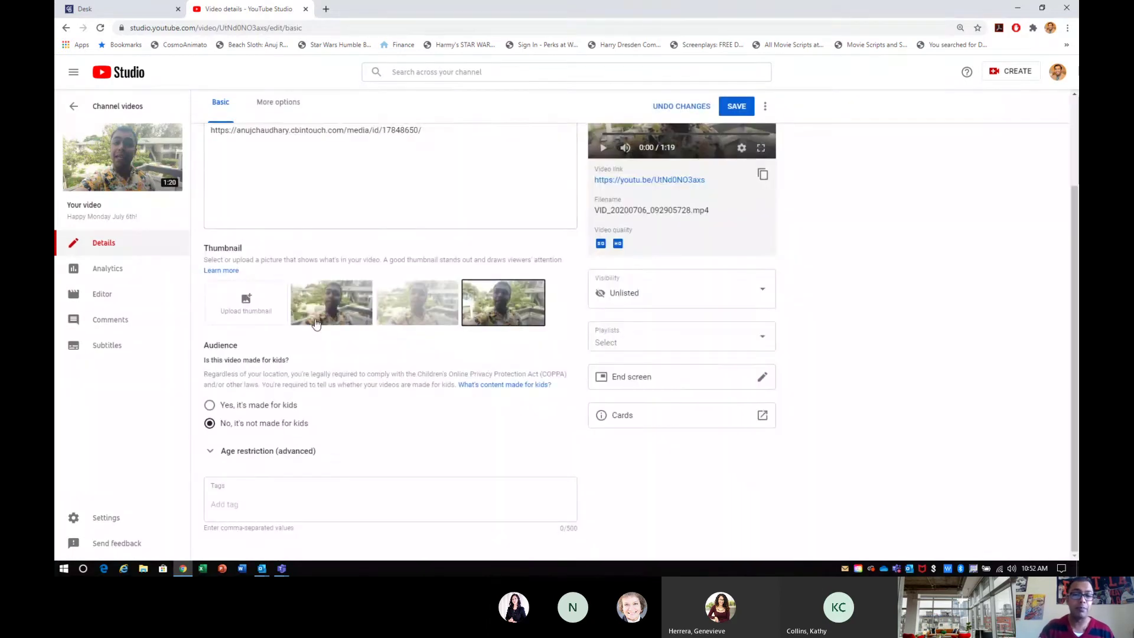
click(315, 319)
click(629, 294)
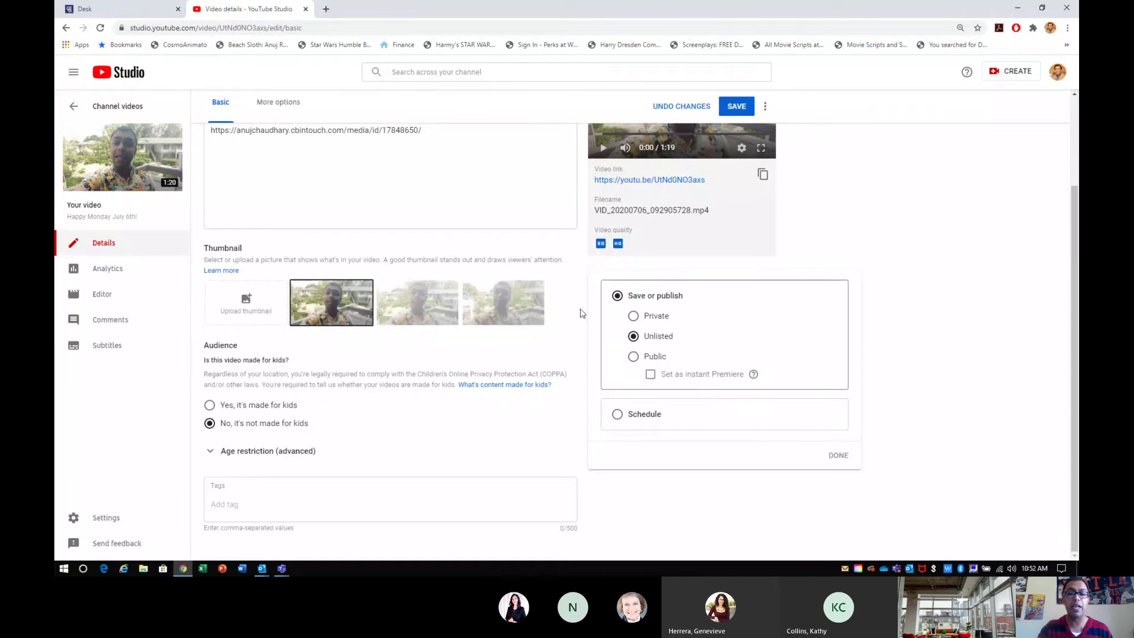
click(539, 338)
click(414, 294)
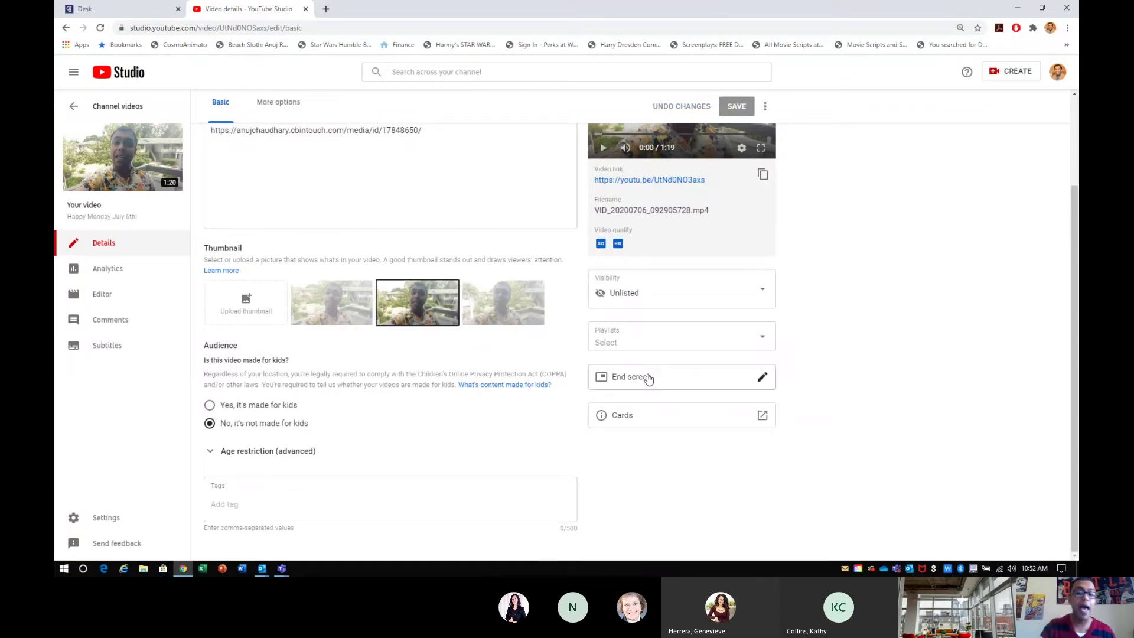
scroll(345, 411, up, 2)
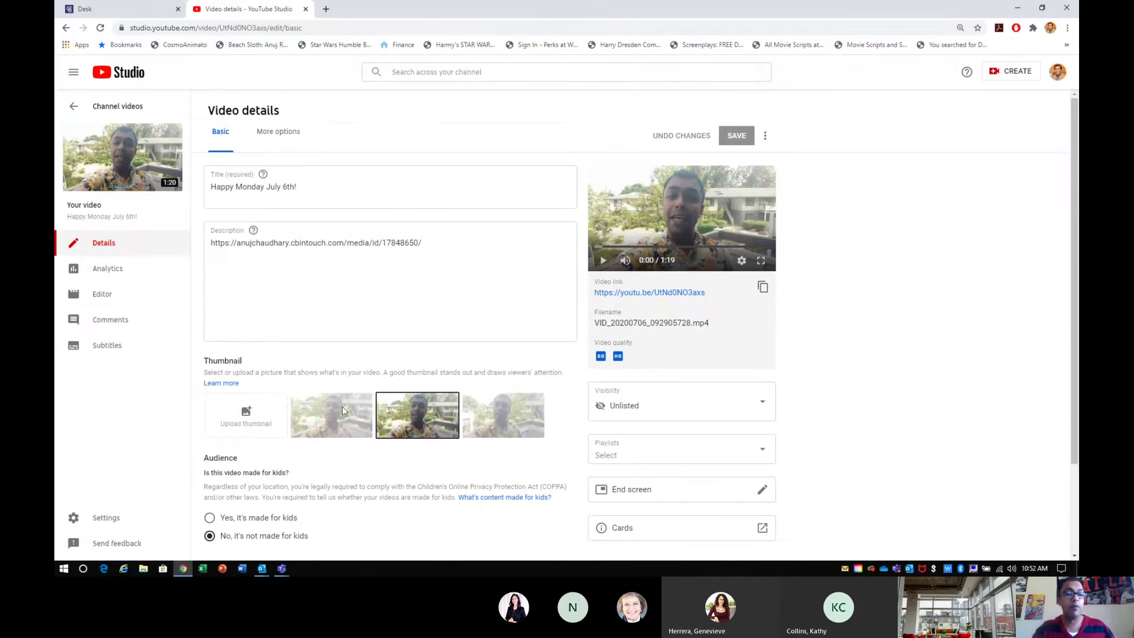
Step: Examine the end screen element types and the audio track option in the "Happy Monday July 6th!" video's editor
click(116, 299)
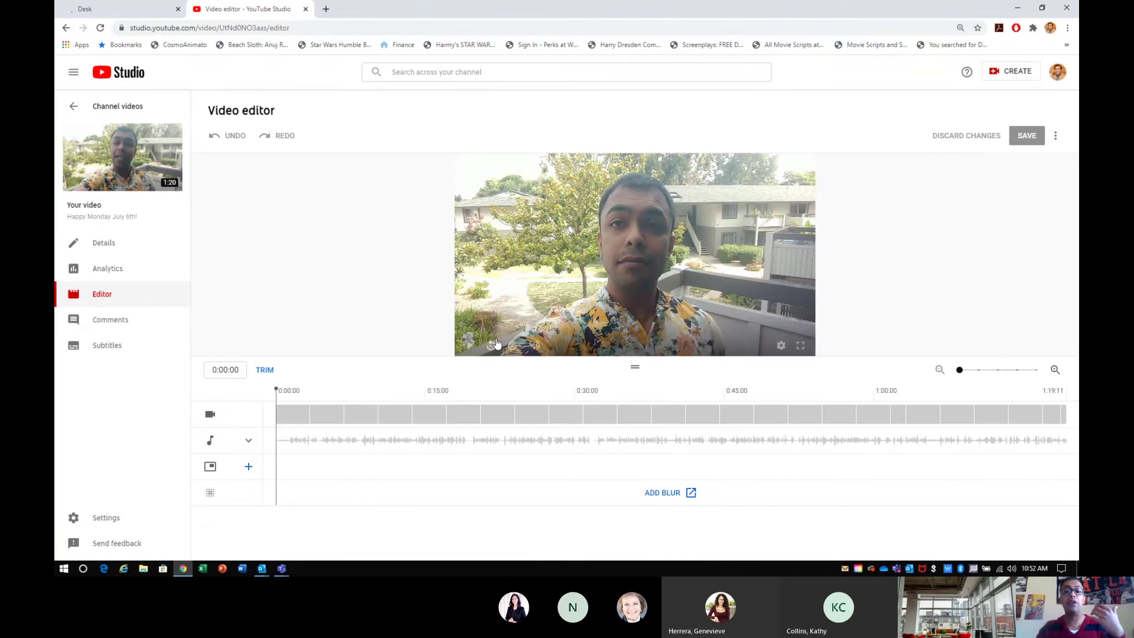
click(248, 468)
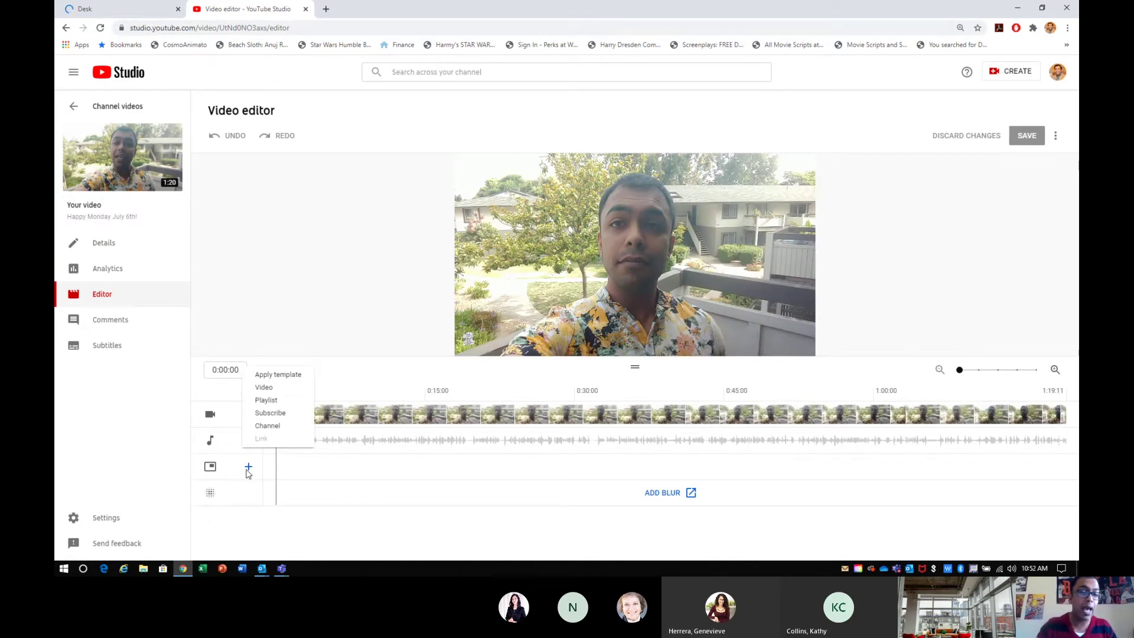
click(235, 498)
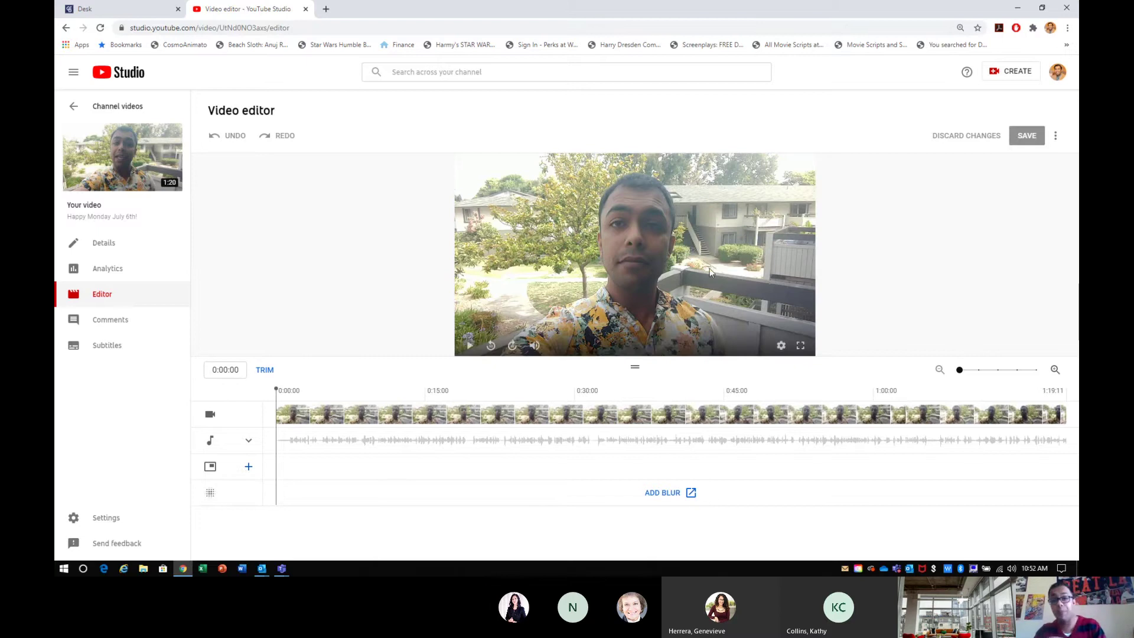
click(248, 441)
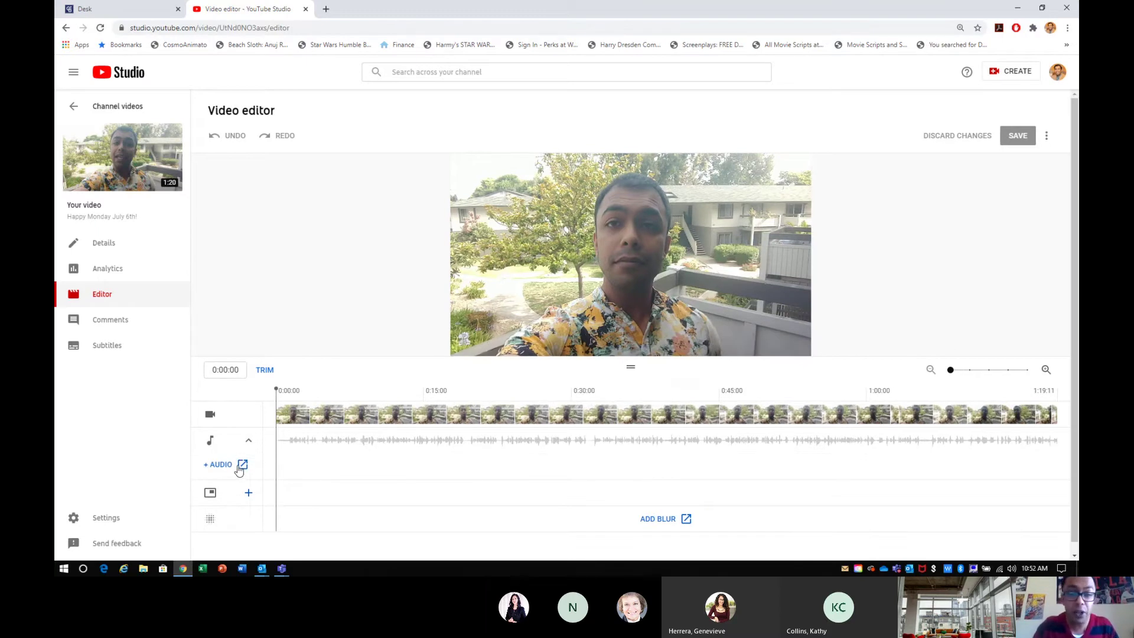
click(249, 441)
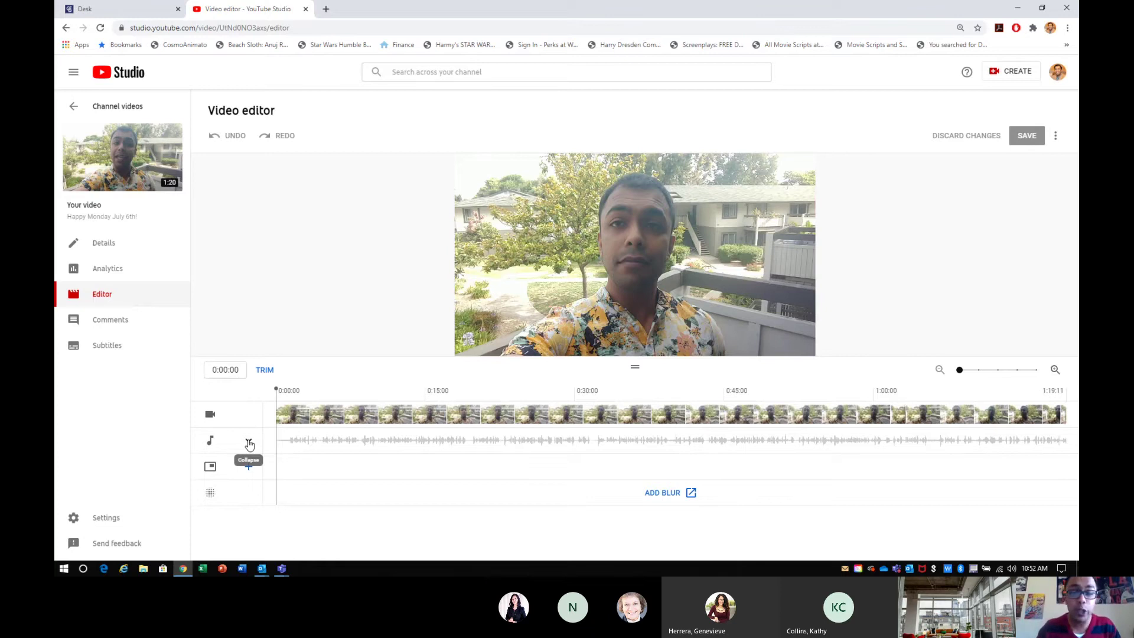
Step: Review the comments and the subtitles page of the "Happy Monday July 6th!" video
click(135, 330)
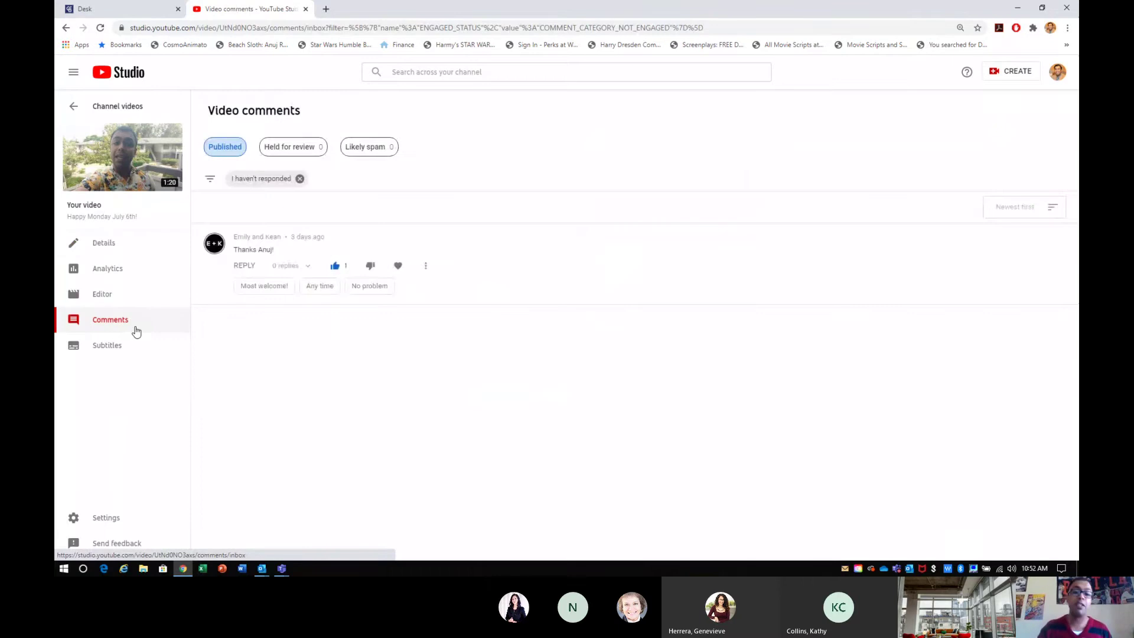
drag(134, 329, 115, 347)
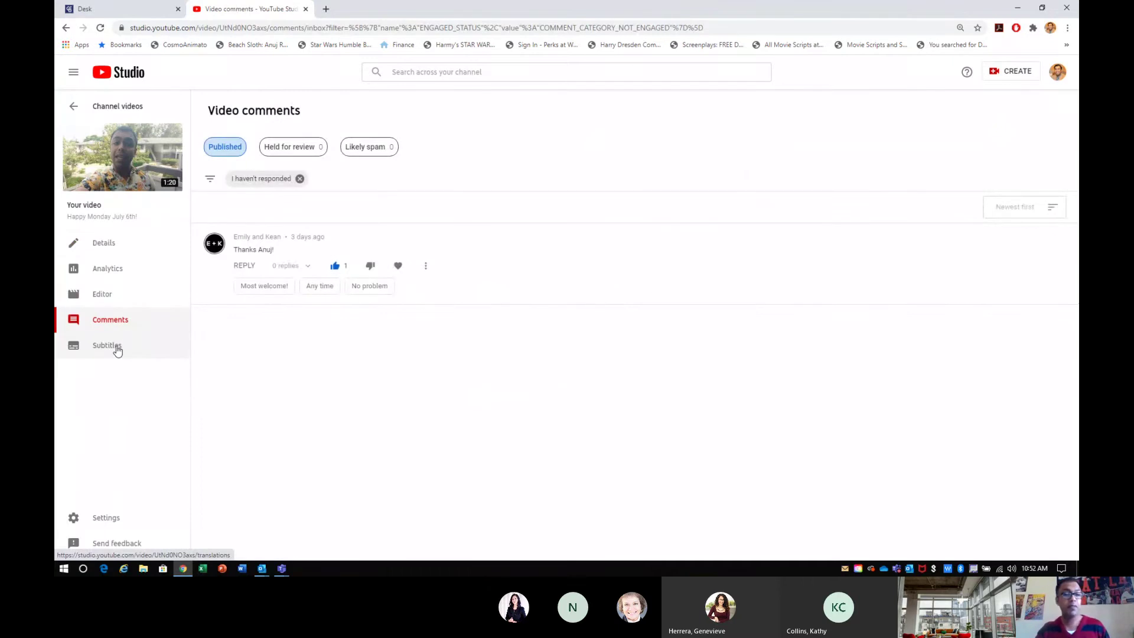
click(116, 347)
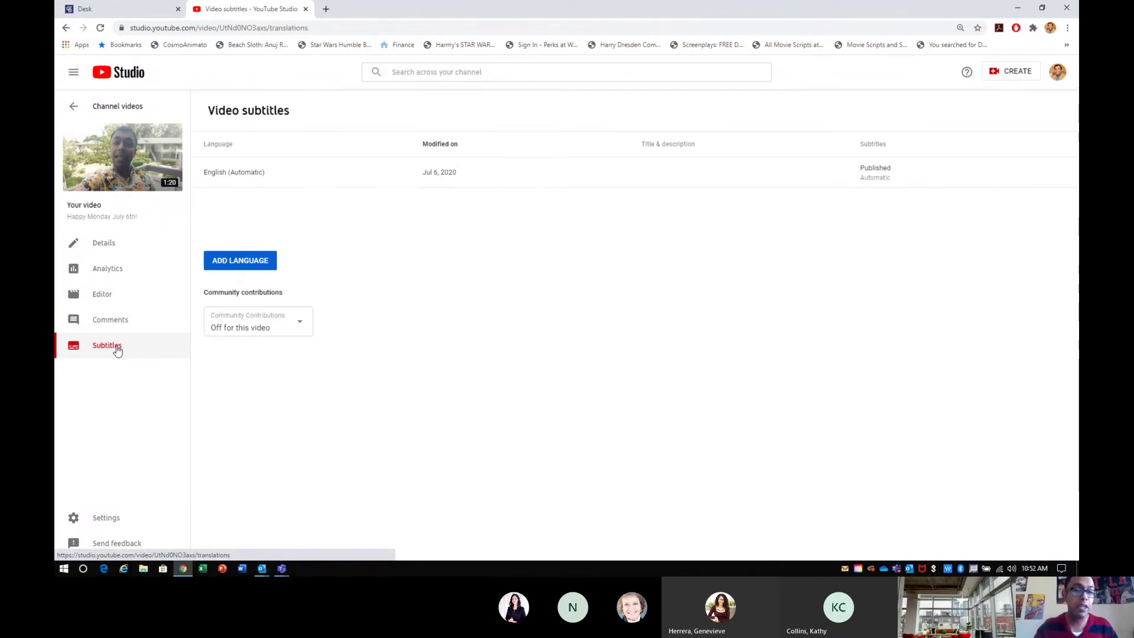
Step: Return to the "Happy Monday July 6th!" video's details, examine its end screen templates, and discard the end screen changes
click(115, 251)
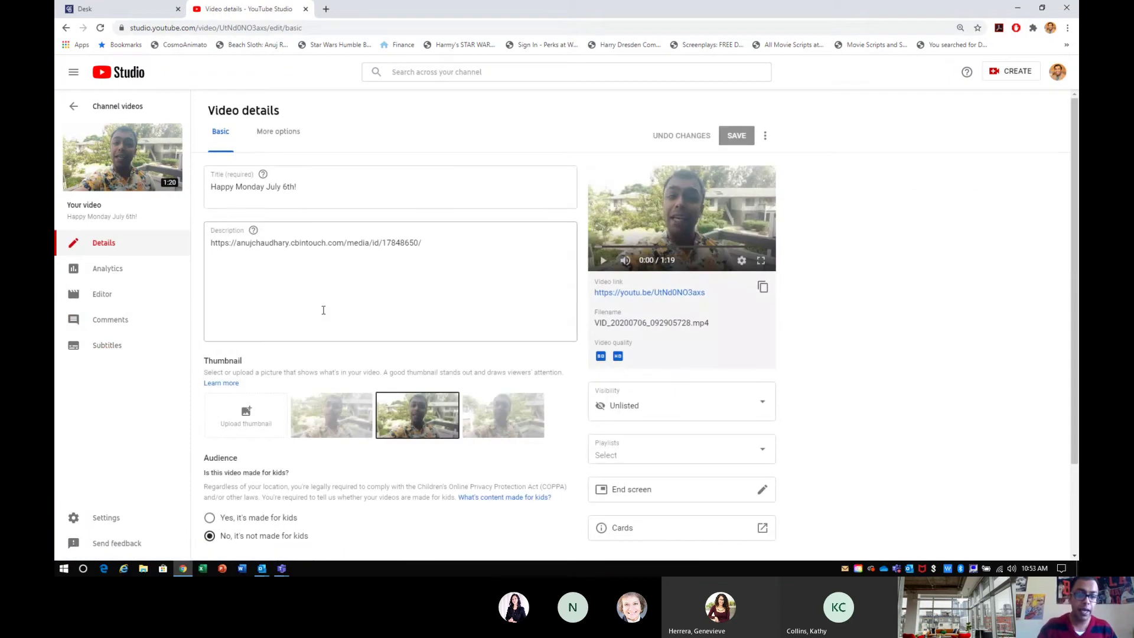
scroll(472, 431, down, 2)
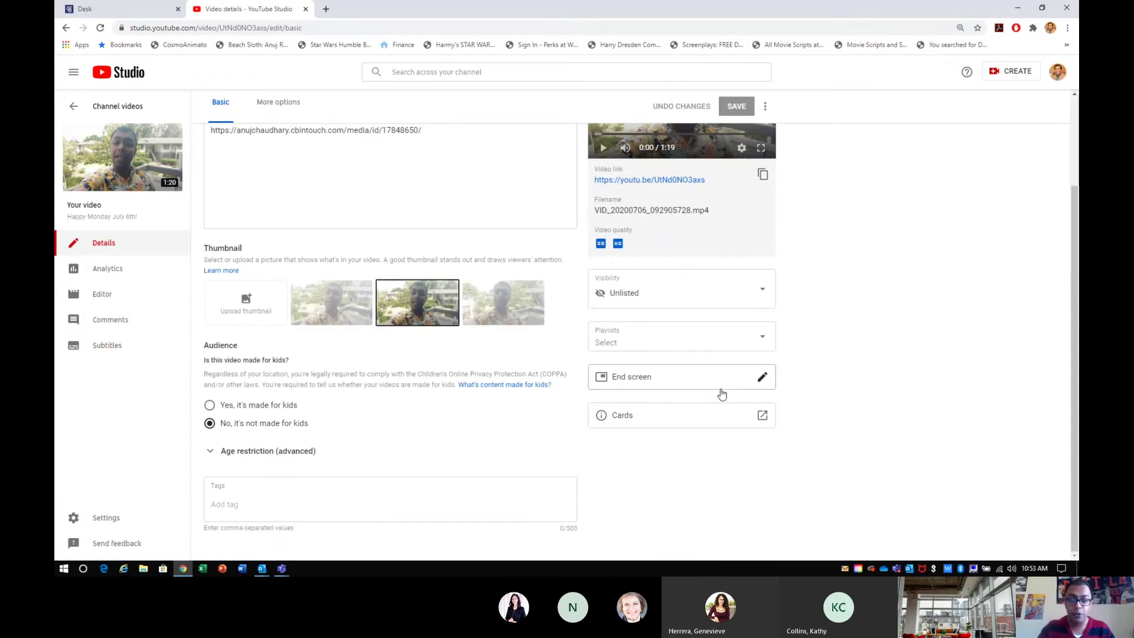
click(705, 387)
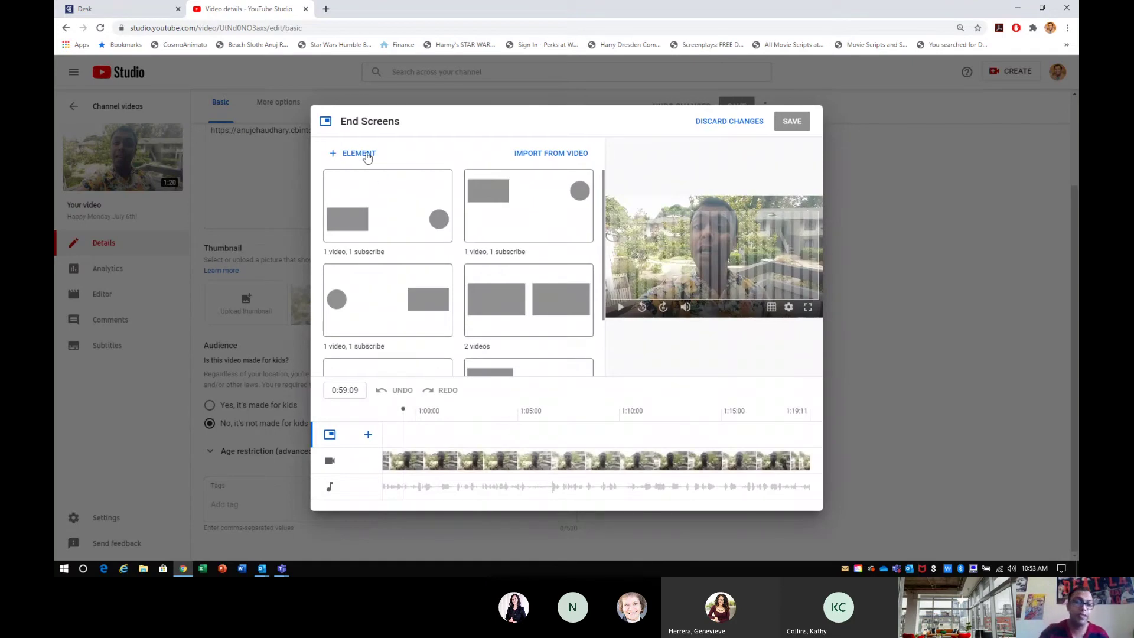
scroll(482, 302, down, 2)
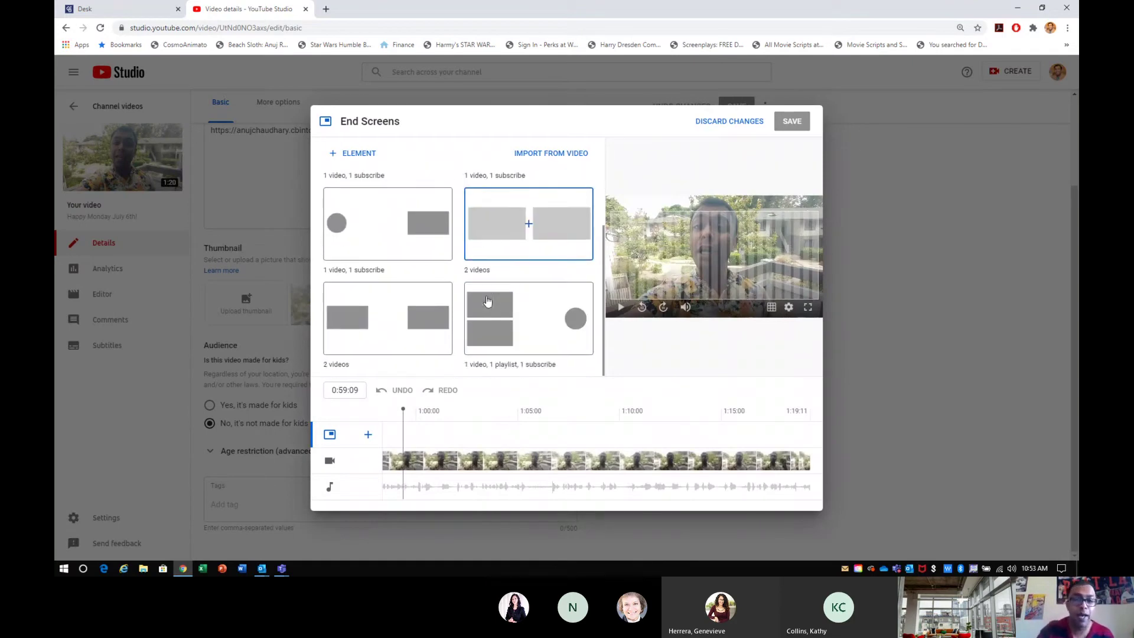
click(733, 122)
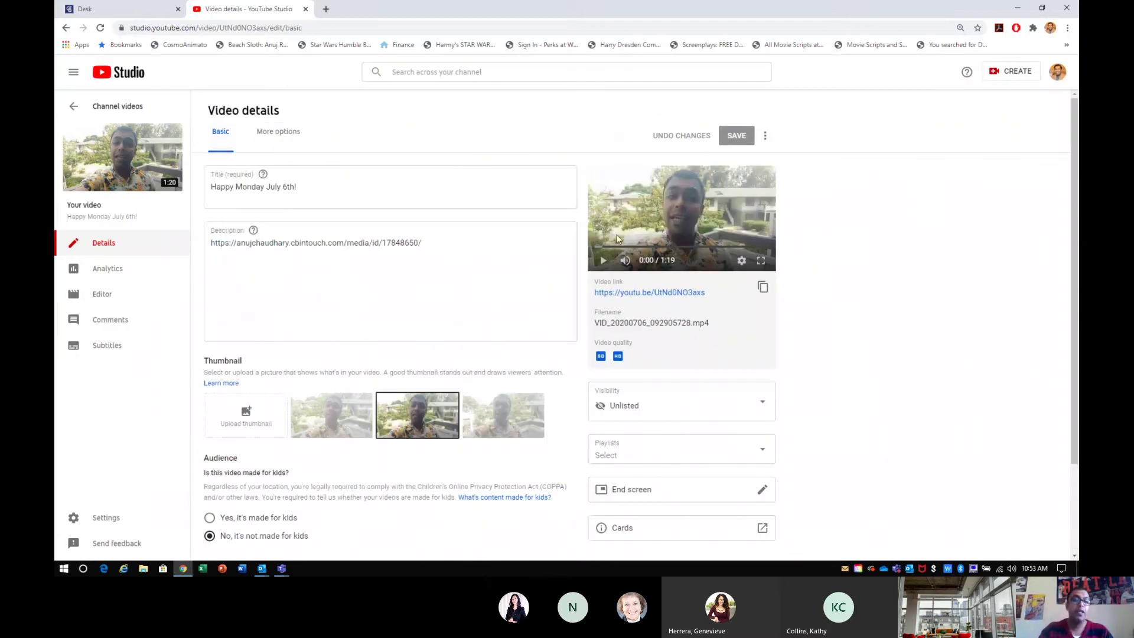
Step: Review the video's additional detail options, from recording date to embedding settings, and return to the channel videos list
click(281, 134)
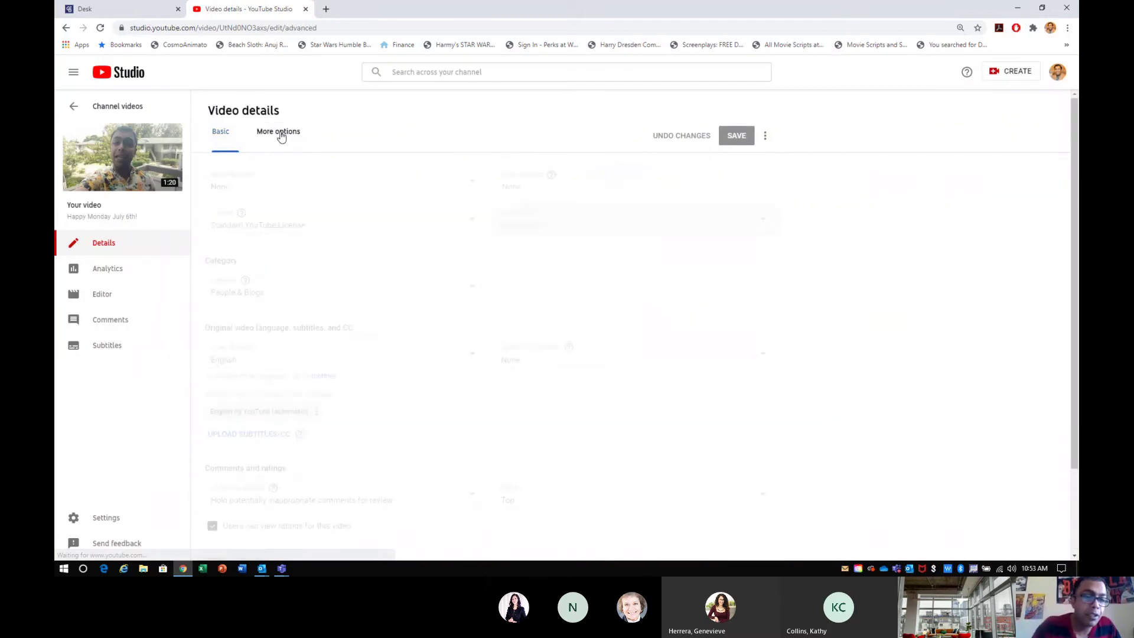
scroll(733, 263, down, 2)
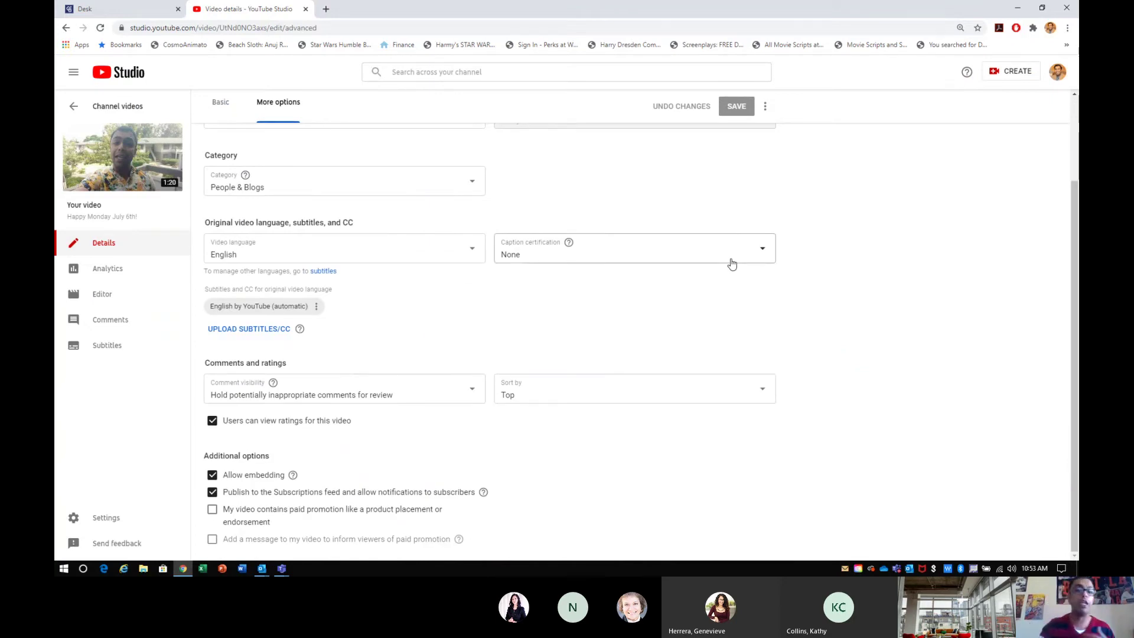
scroll(733, 263, up, 2)
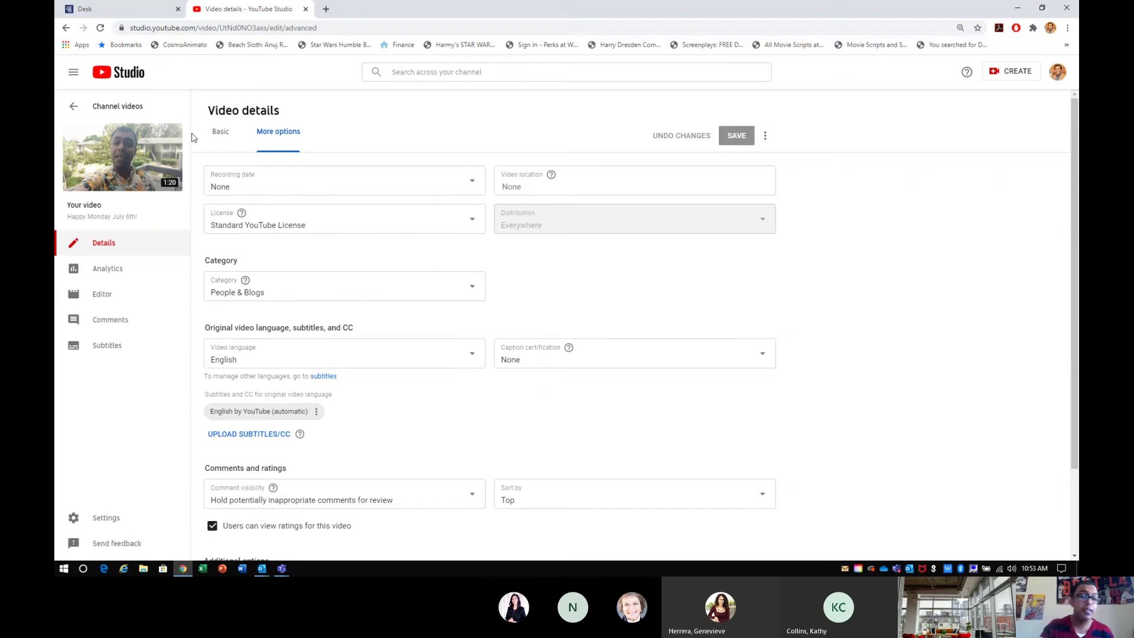
click(147, 117)
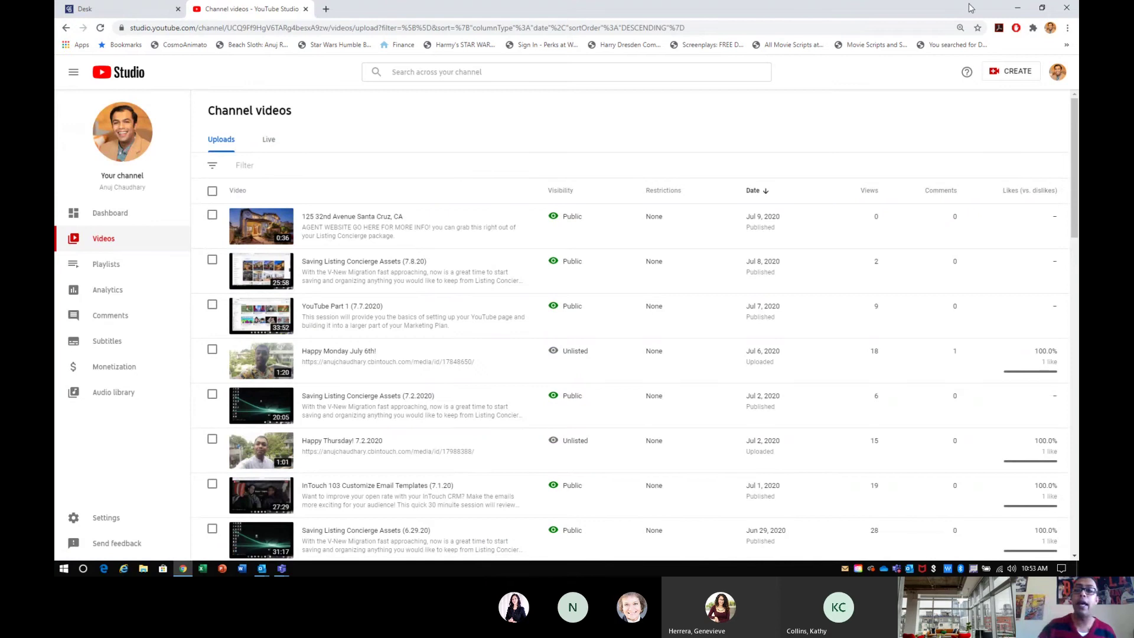
Step: Switch to the Microsoft Teams meeting window to check on the class, and return to the channel videos list
key(alt+Tab)
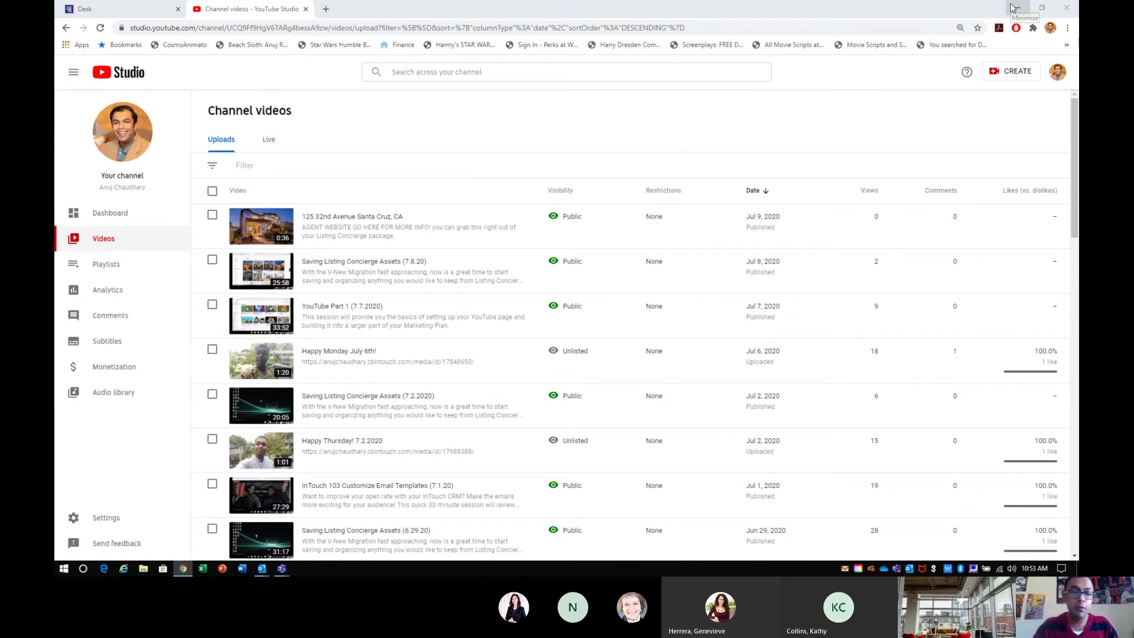
key(alt+Tab)
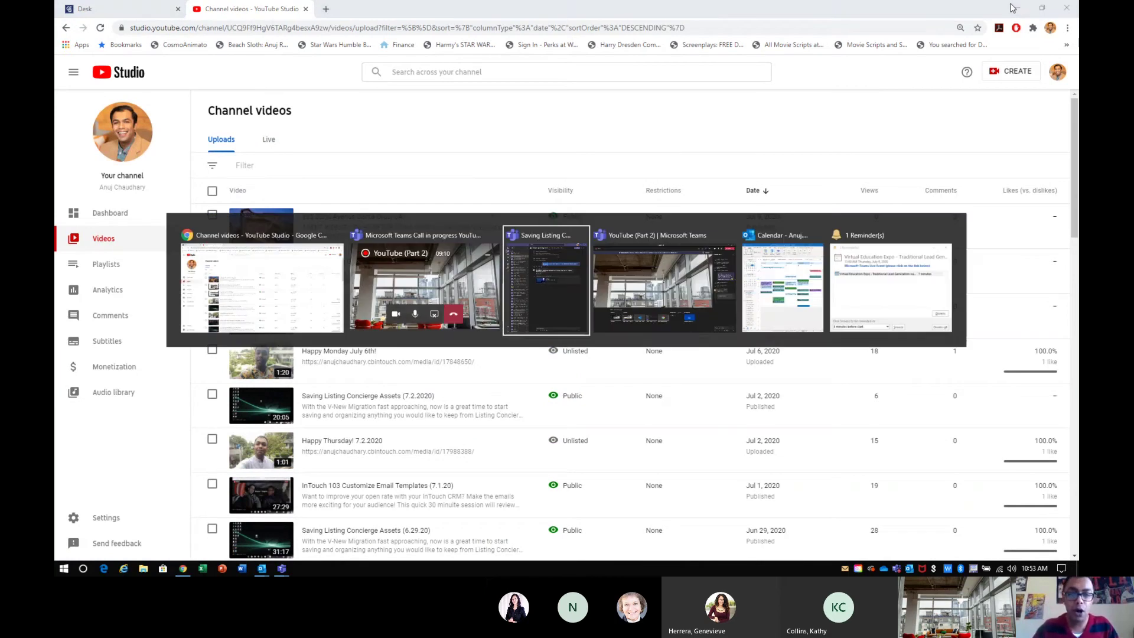
key(alt+Tab)
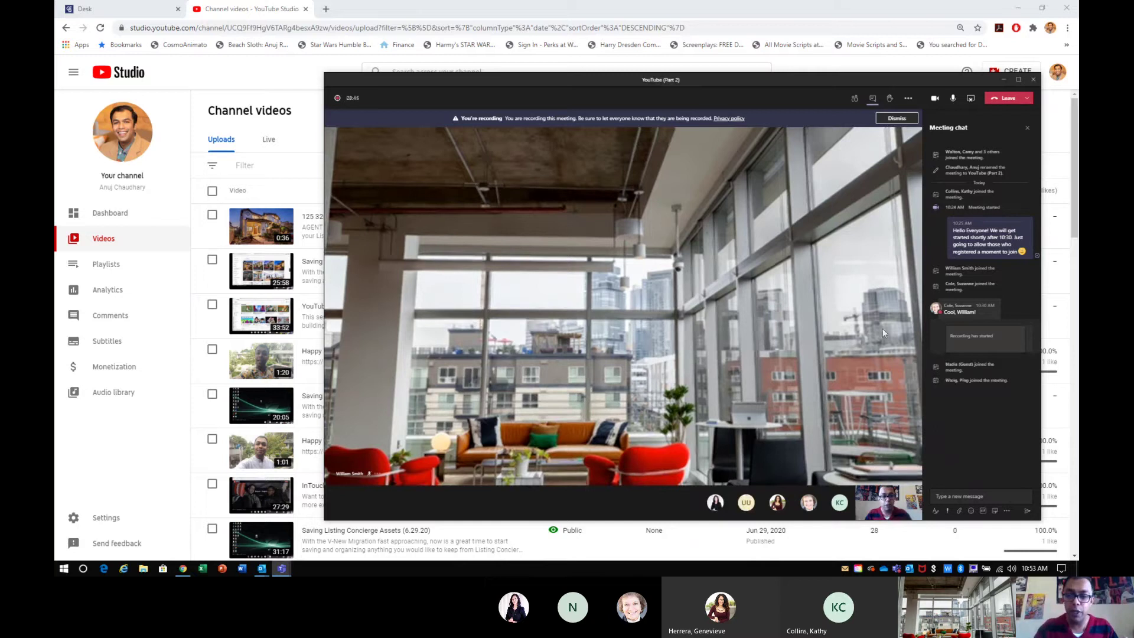
click(970, 105)
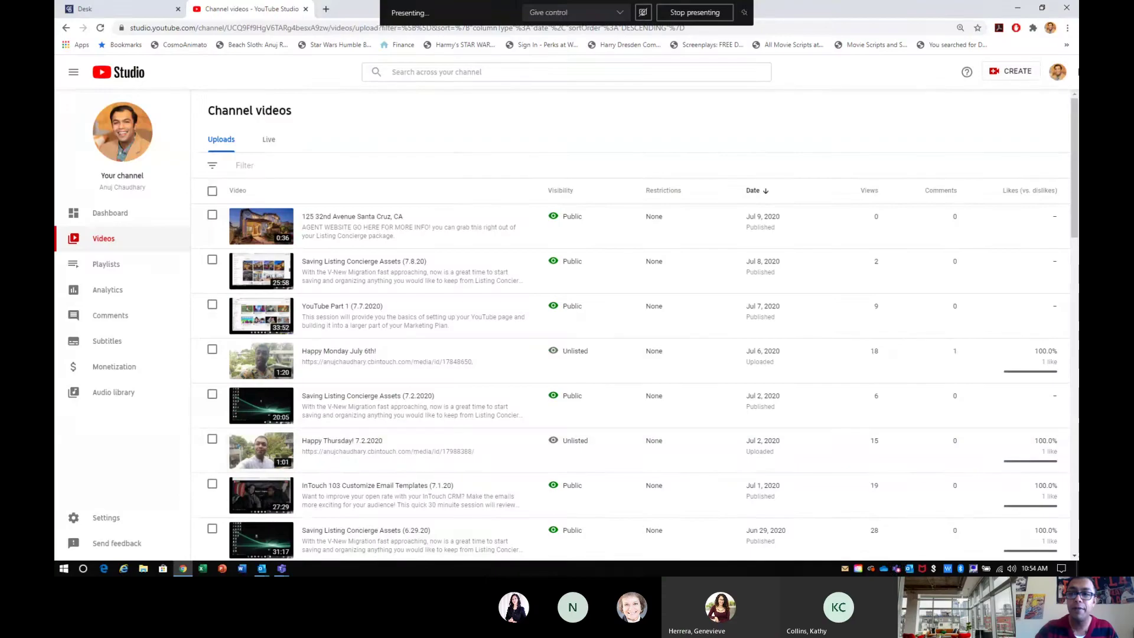
Step: Open the channel's own page and look over its created playlists and uploads
click(1058, 71)
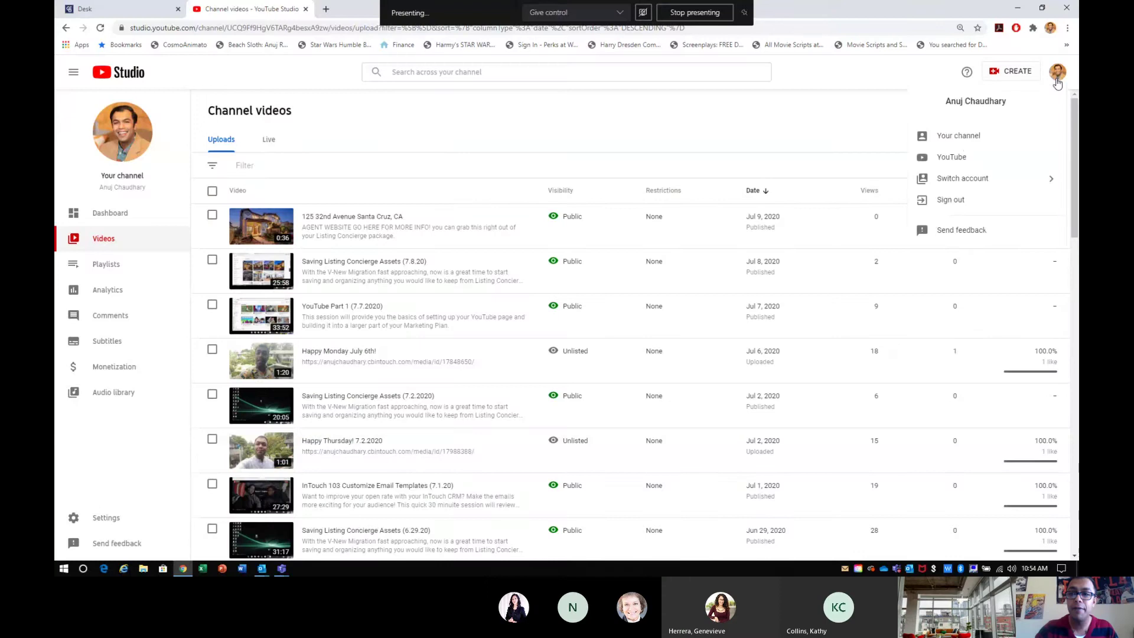
click(956, 136)
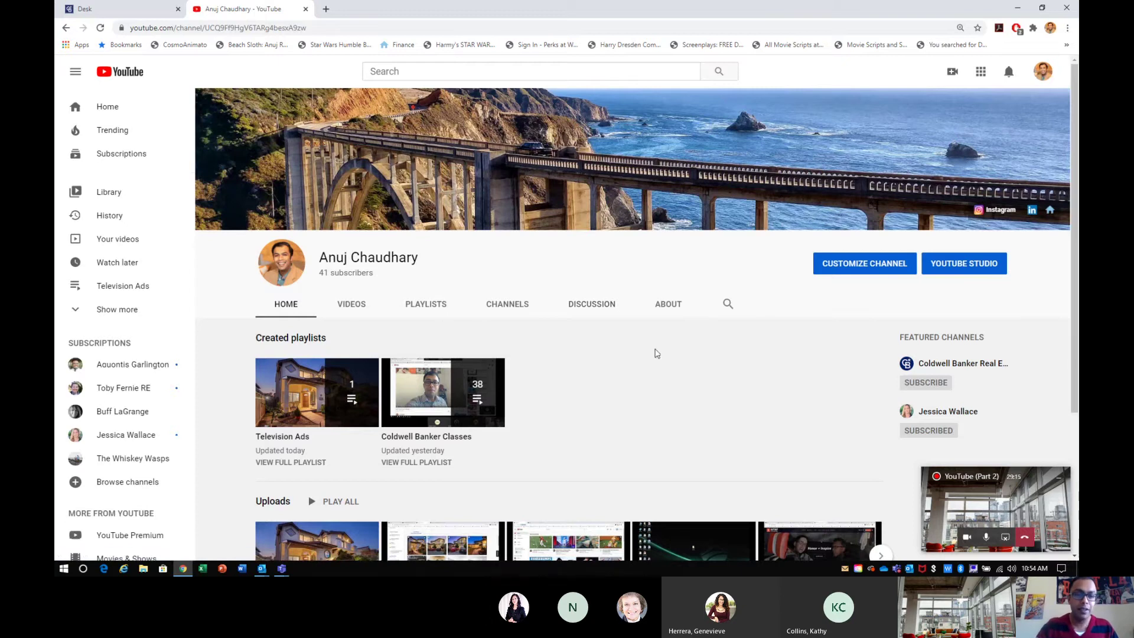
scroll(656, 353, down, 2)
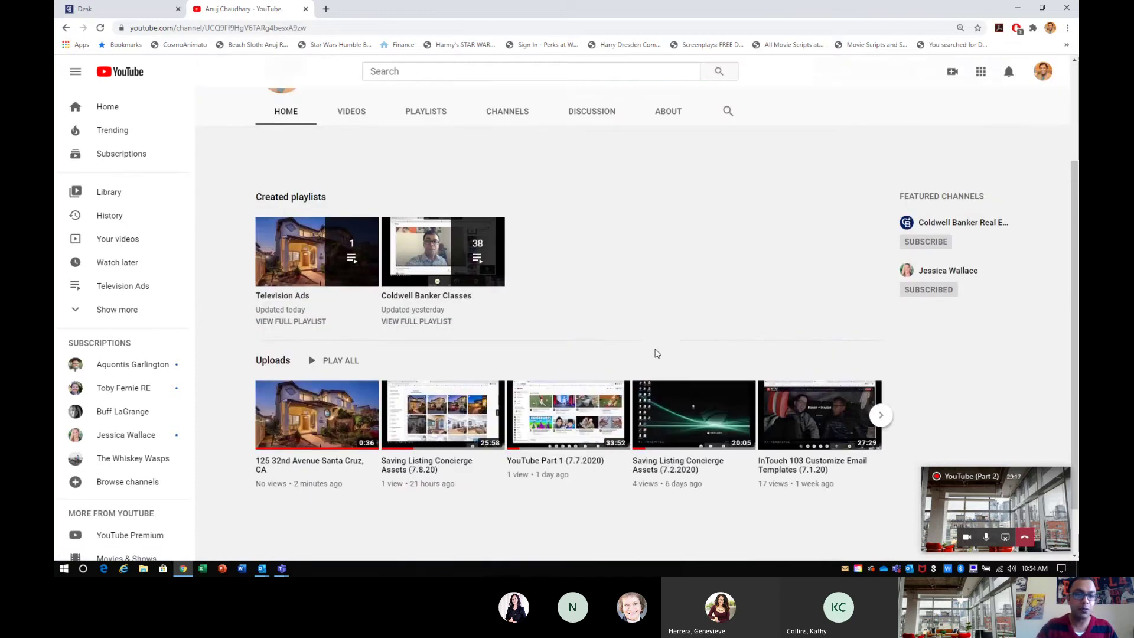
scroll(654, 354, up, 2)
scroll(455, 395, down, 3)
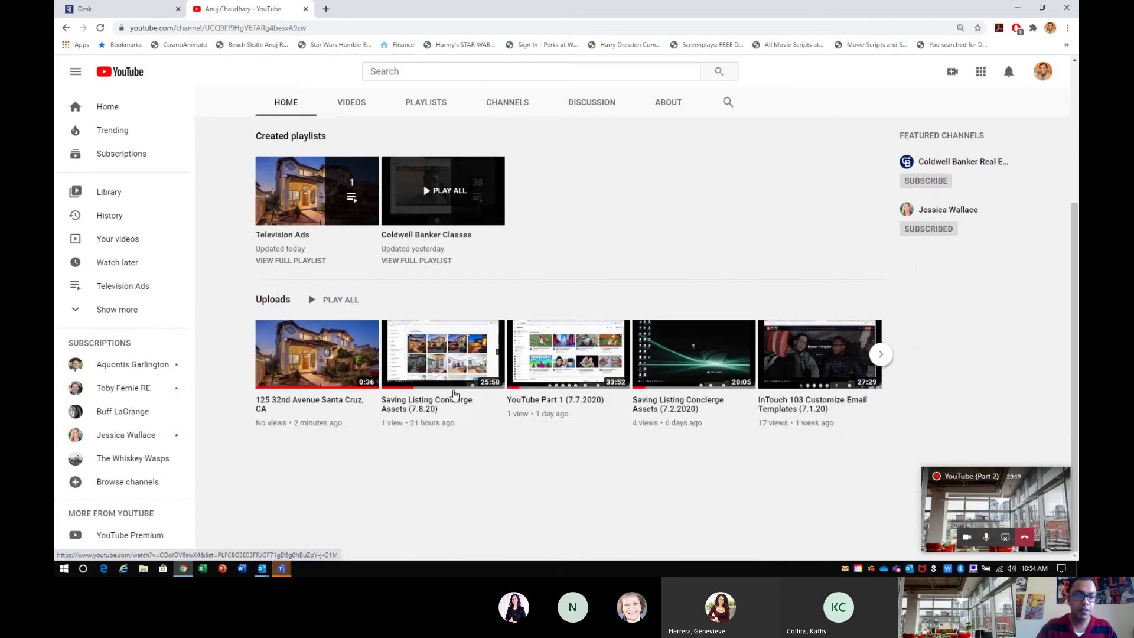
scroll(455, 394, up, 3)
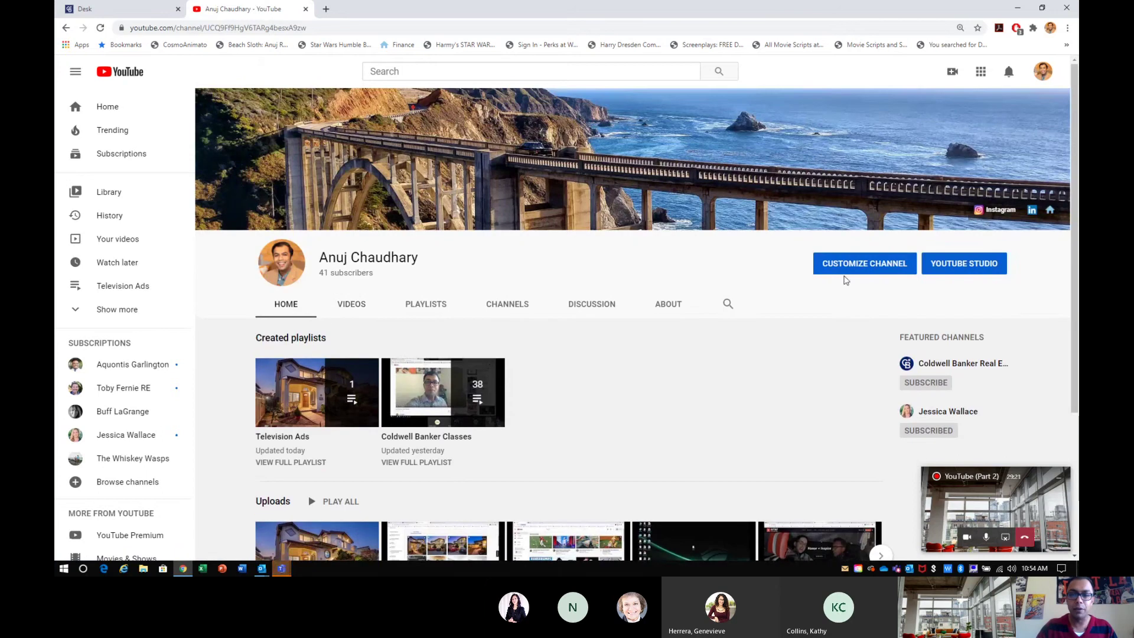
Step: Open channel customization and try the Created playlists section below Uploads before restoring it above Uploads
click(878, 267)
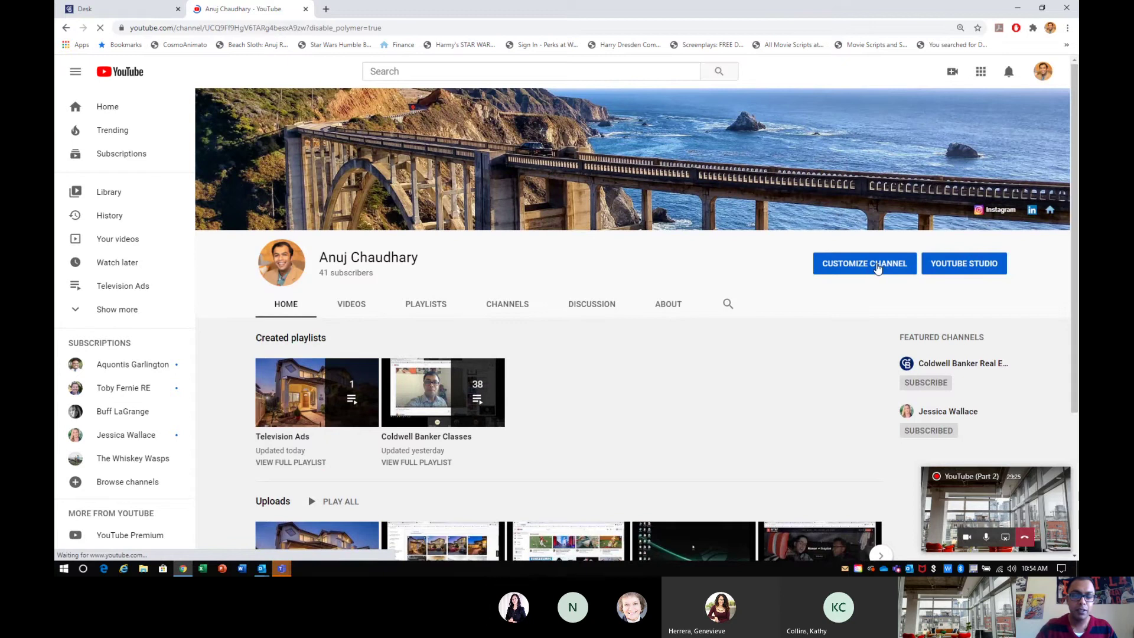
scroll(739, 265, down, 5)
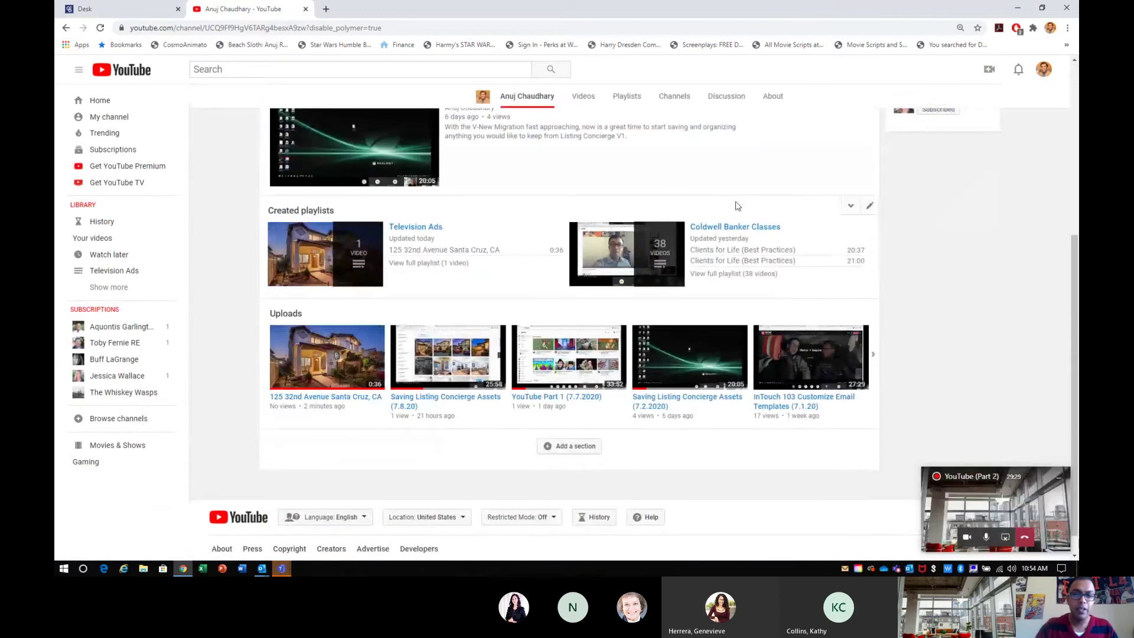
click(850, 207)
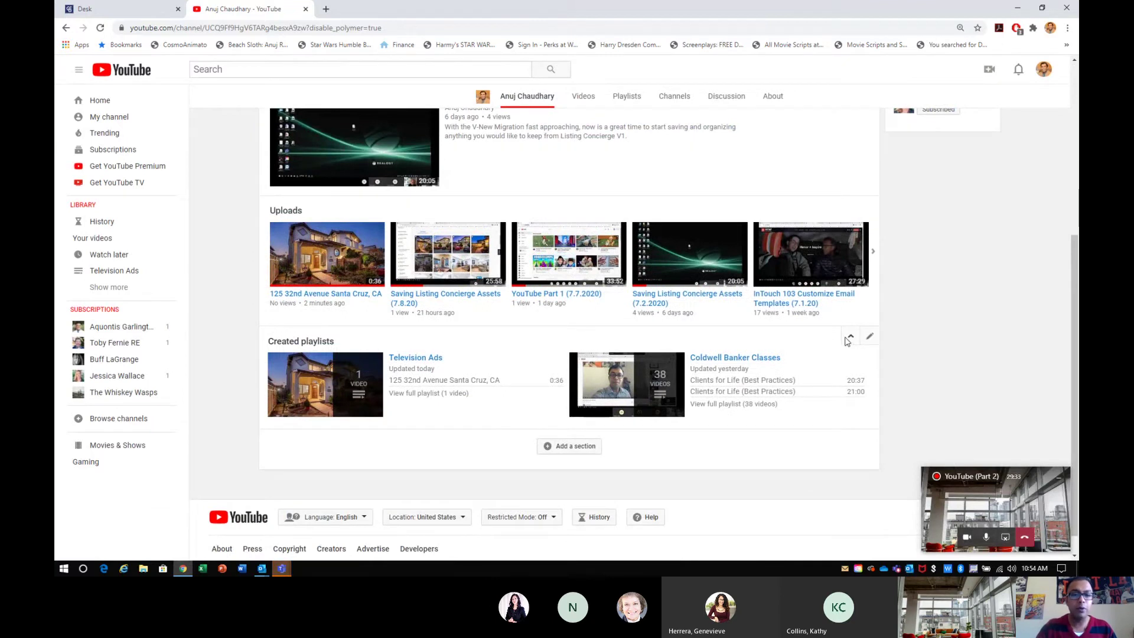
click(850, 337)
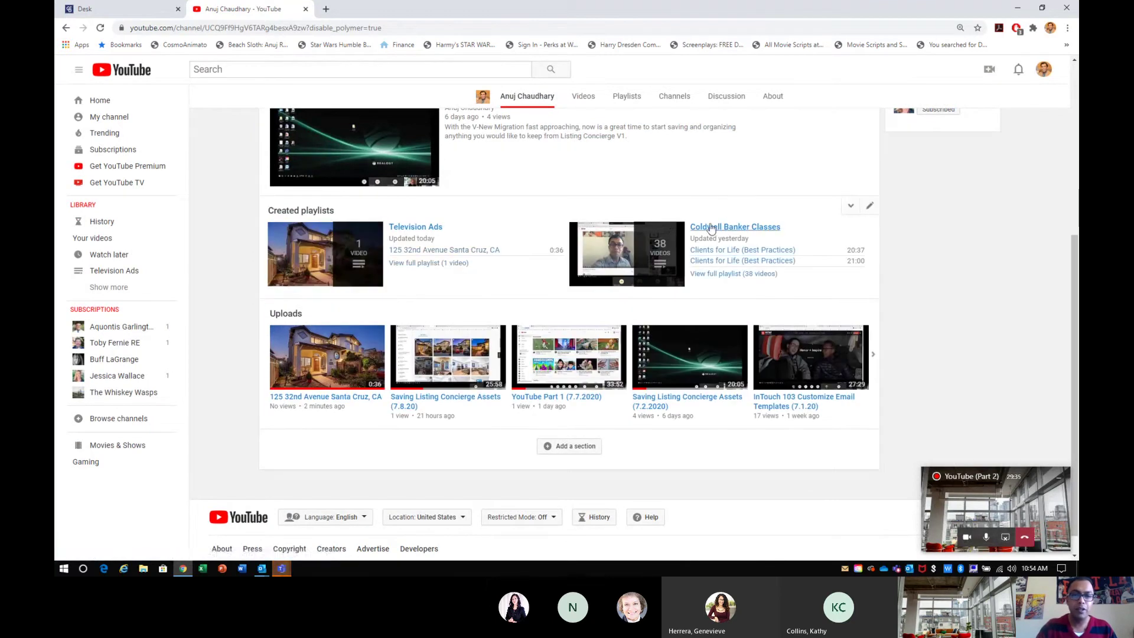
Step: Try the Horizontal row layout for the Created playlists section, restore Vertical list, and finish editing the section
click(869, 208)
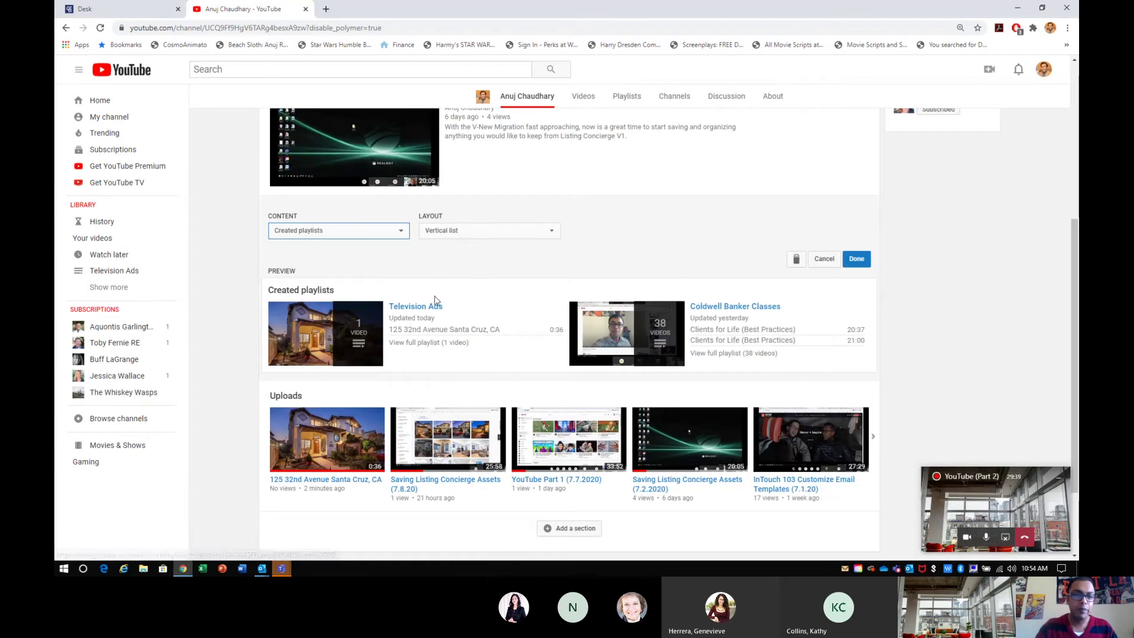
click(453, 231)
click(453, 244)
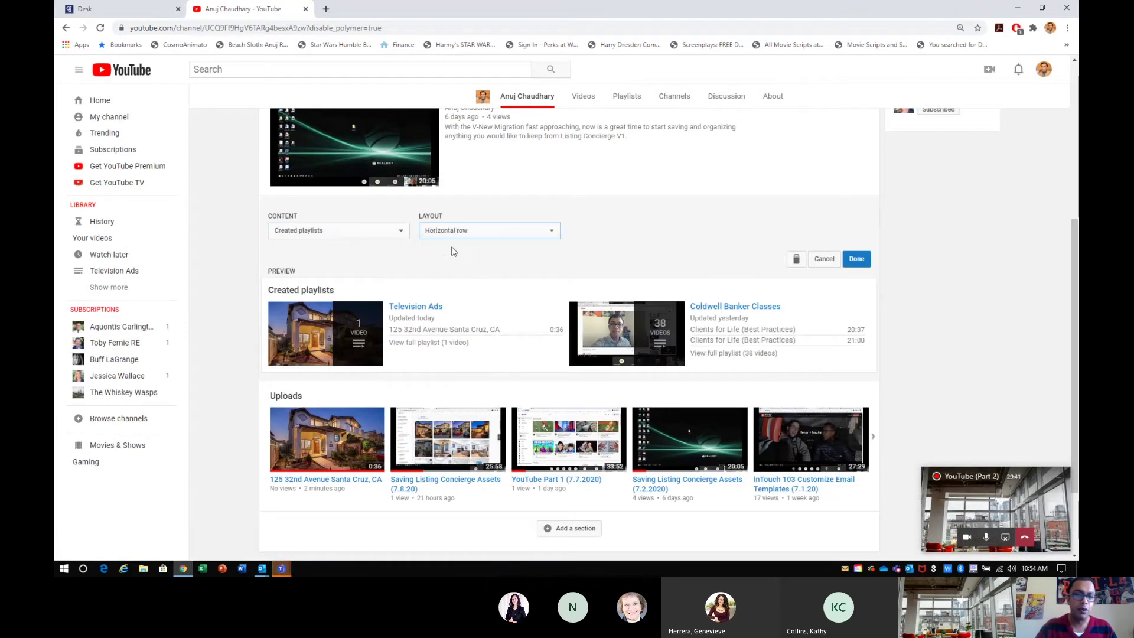
click(469, 233)
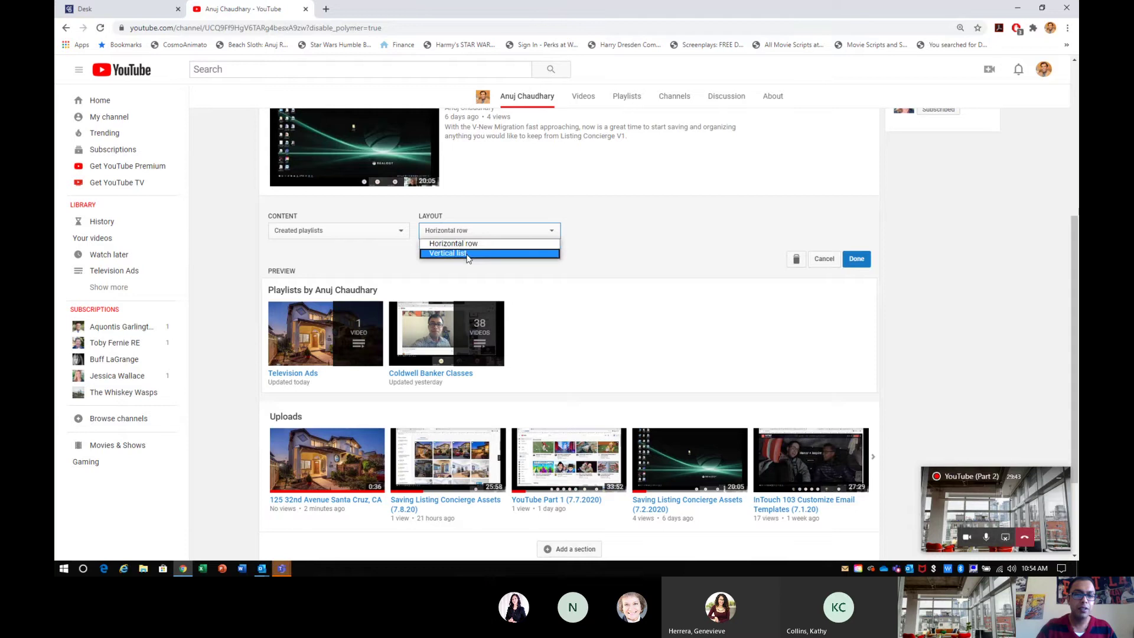
click(467, 254)
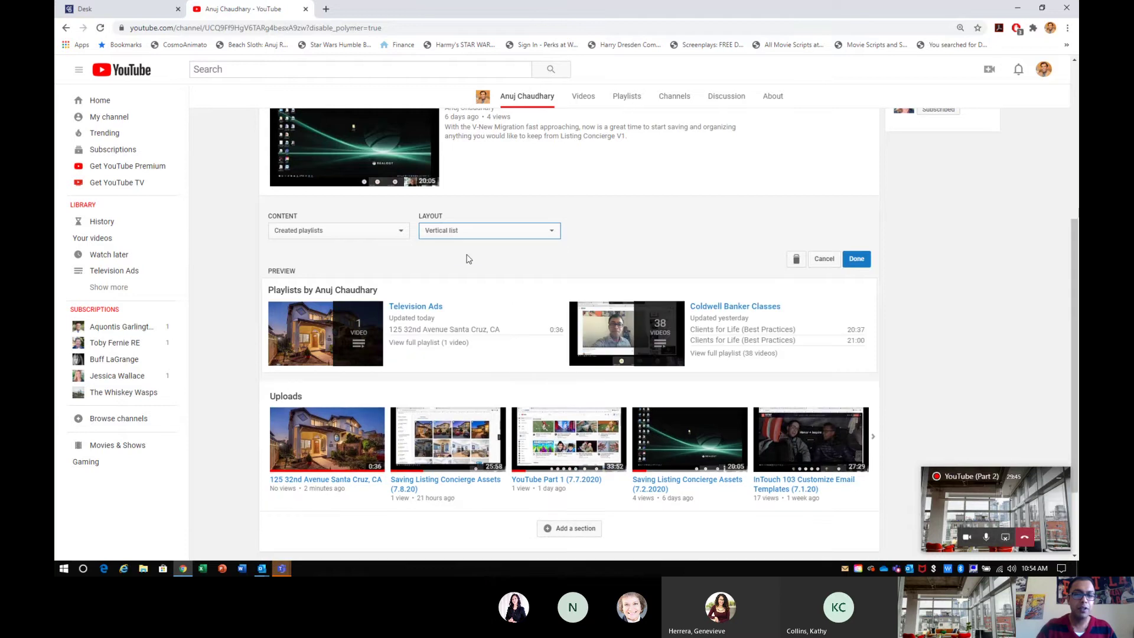
click(857, 259)
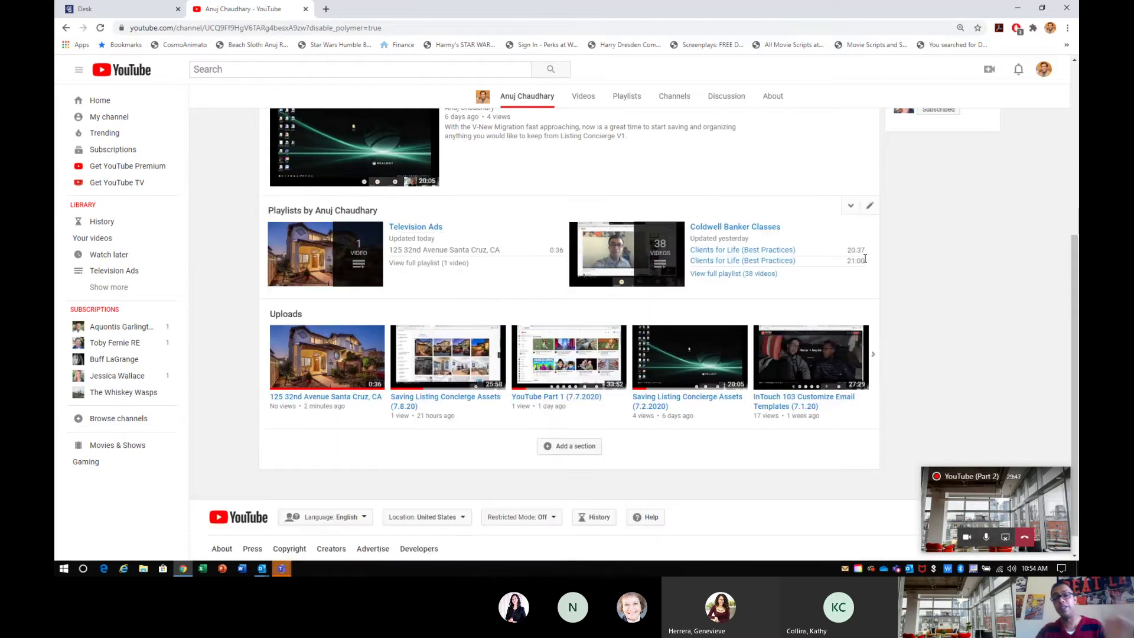
scroll(864, 258, up, 5)
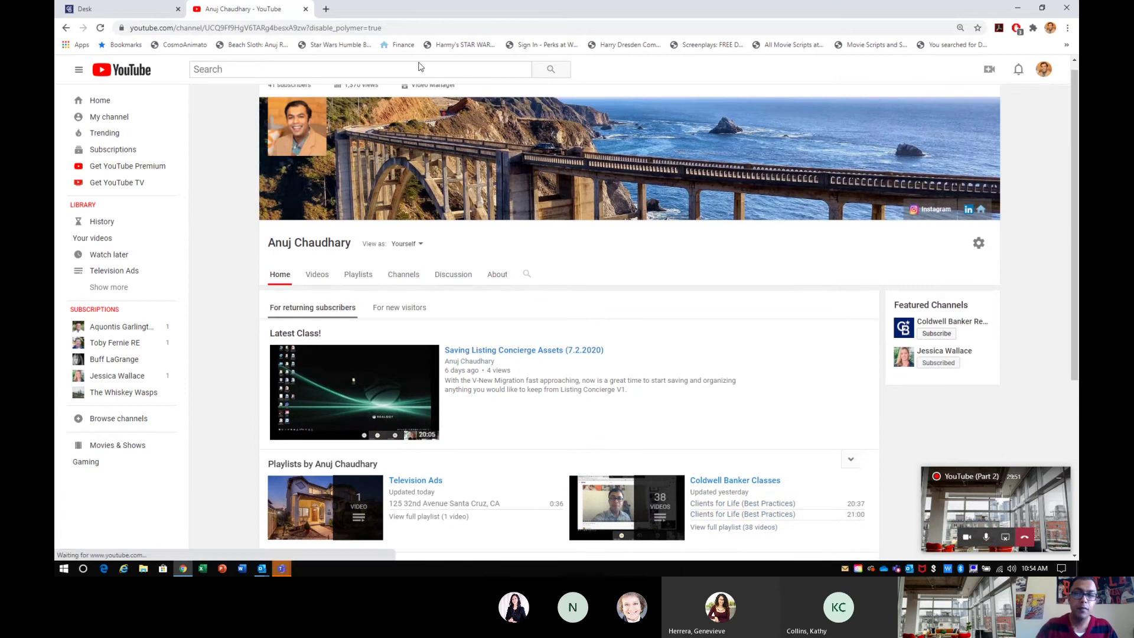
click(1044, 71)
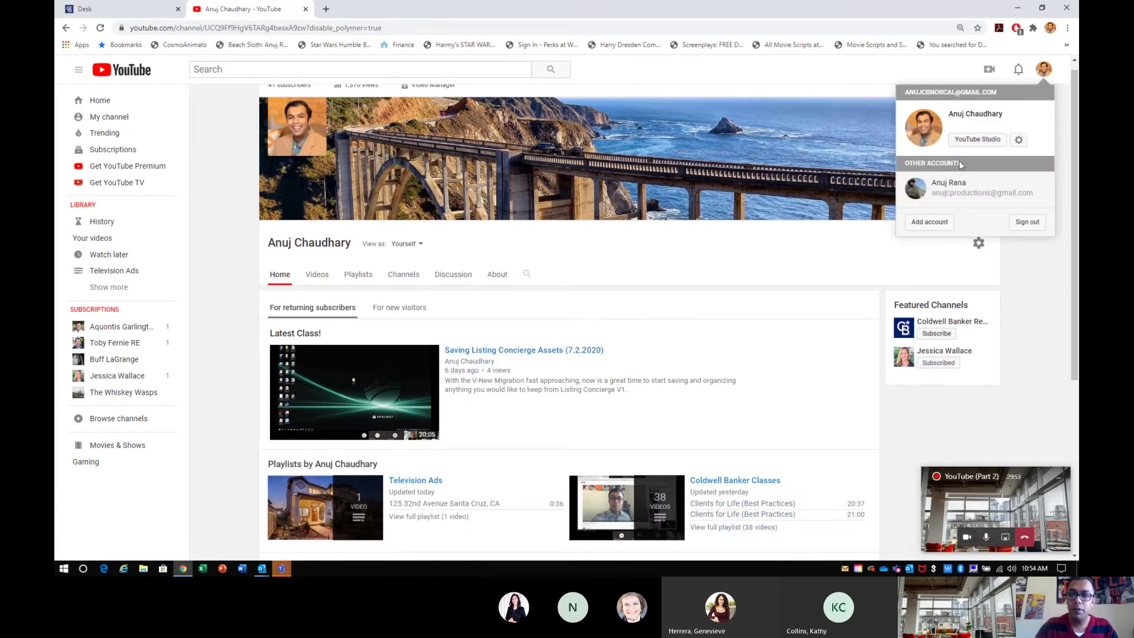
click(974, 114)
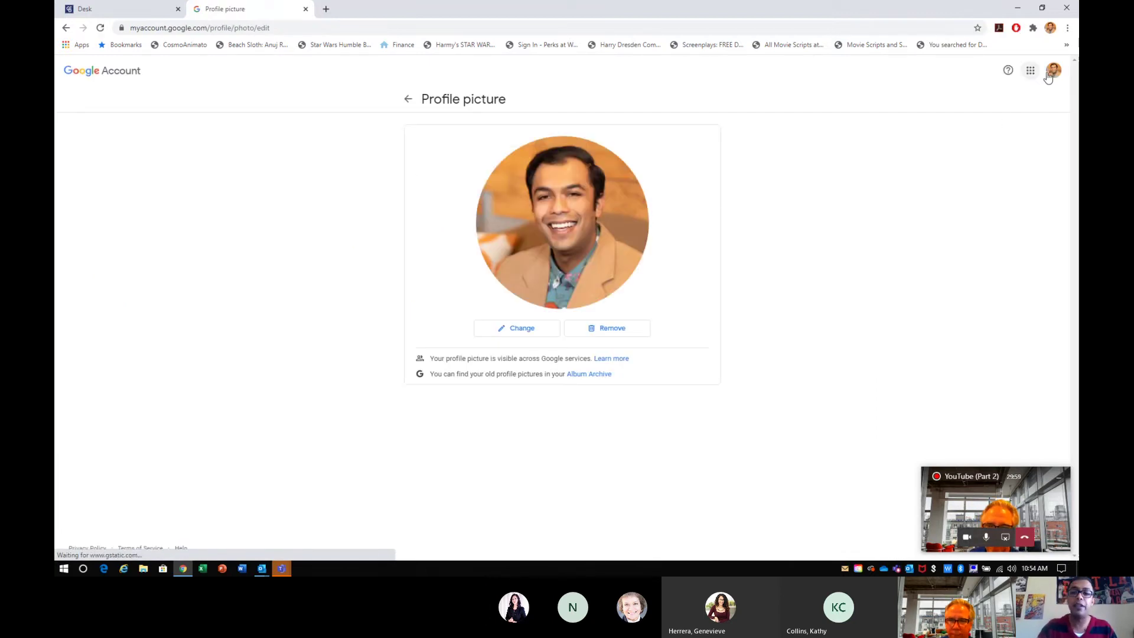
click(1053, 72)
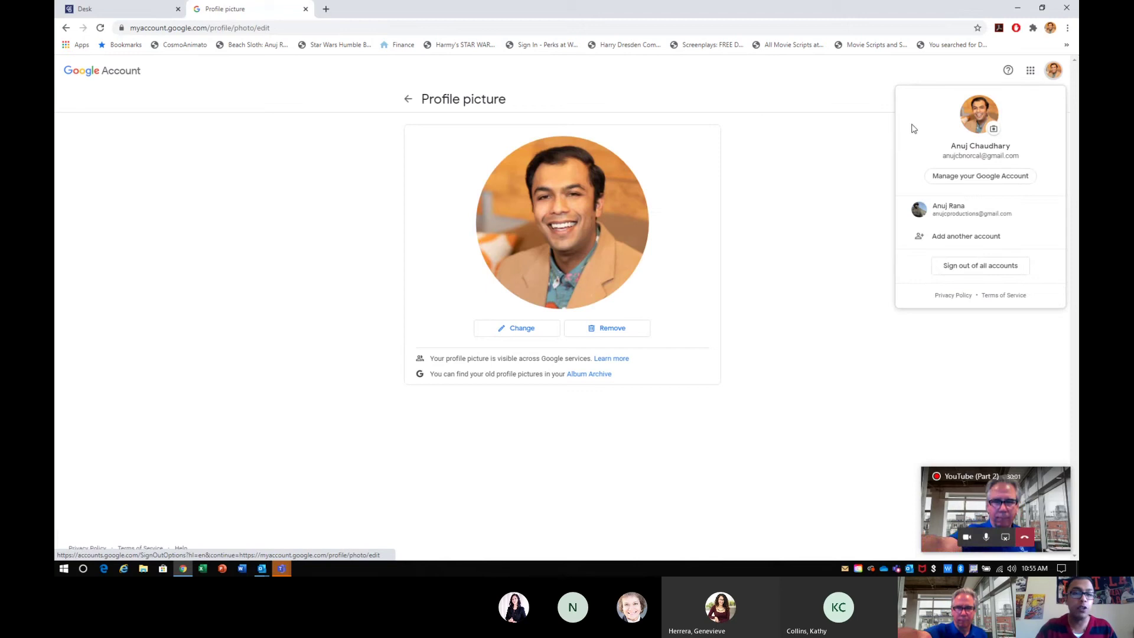
Step: Go to the YouTube home page and open the account settings
click(164, 28)
text(y)
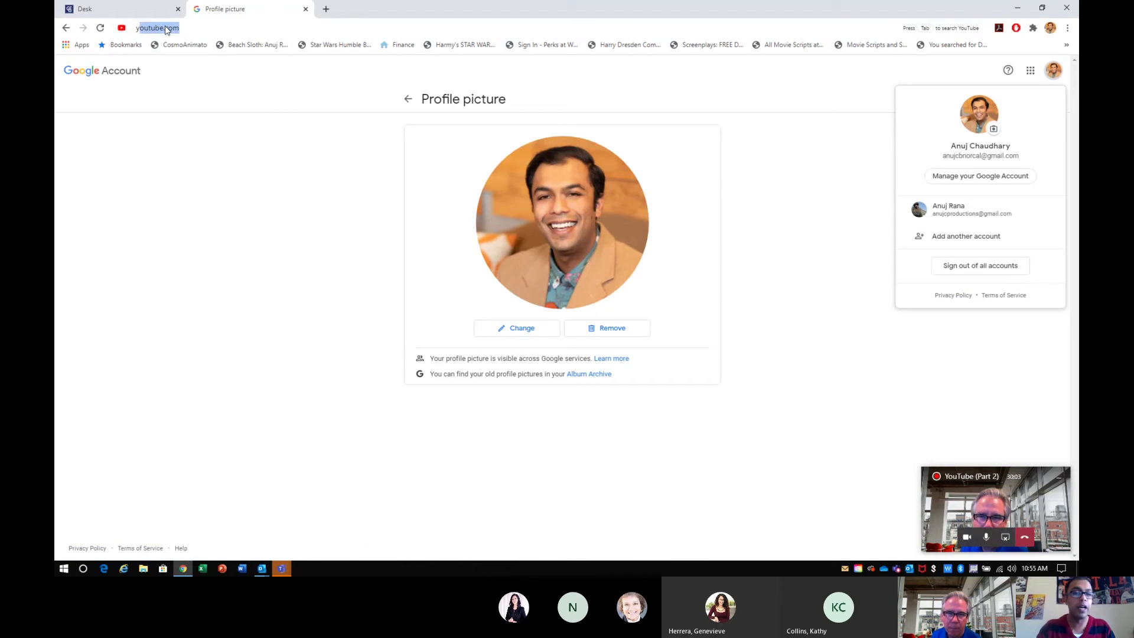
key(Return)
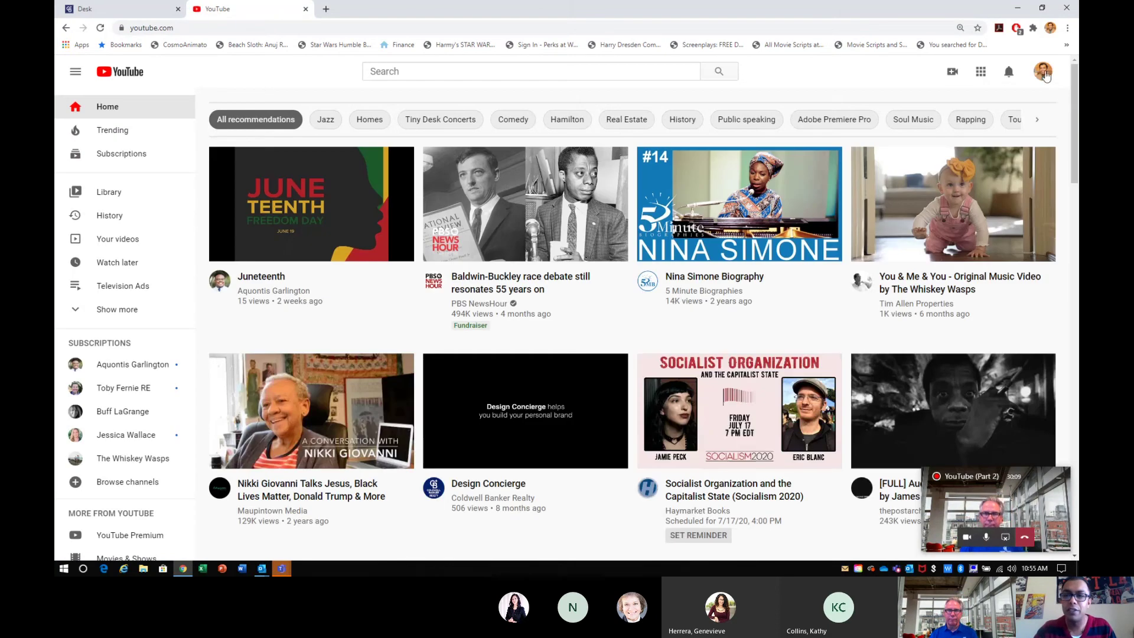
click(1043, 71)
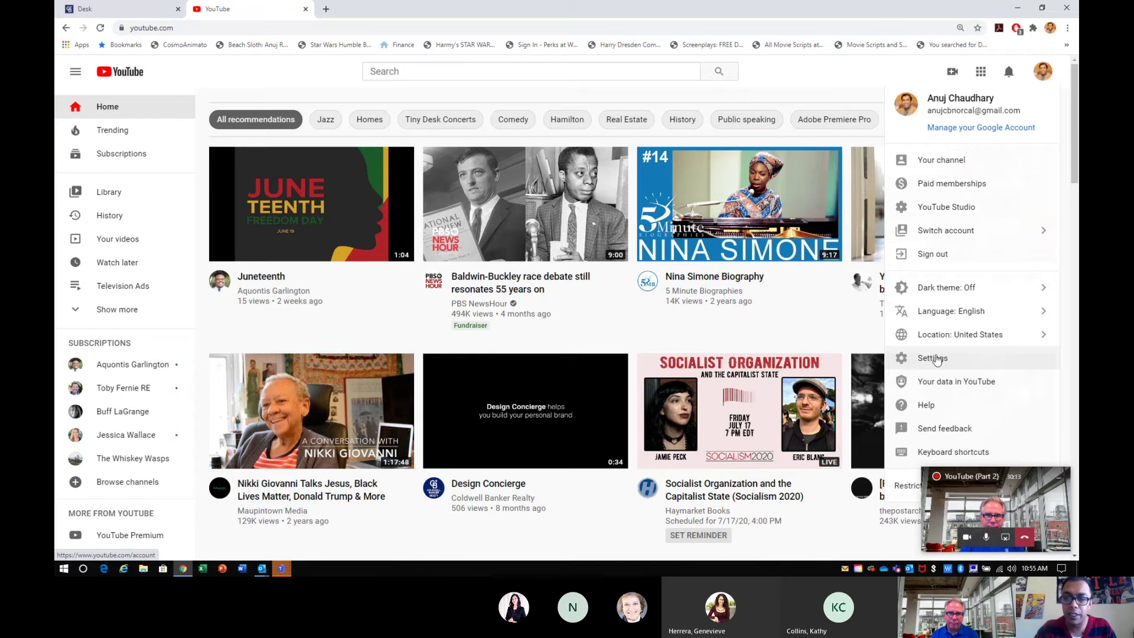
click(936, 360)
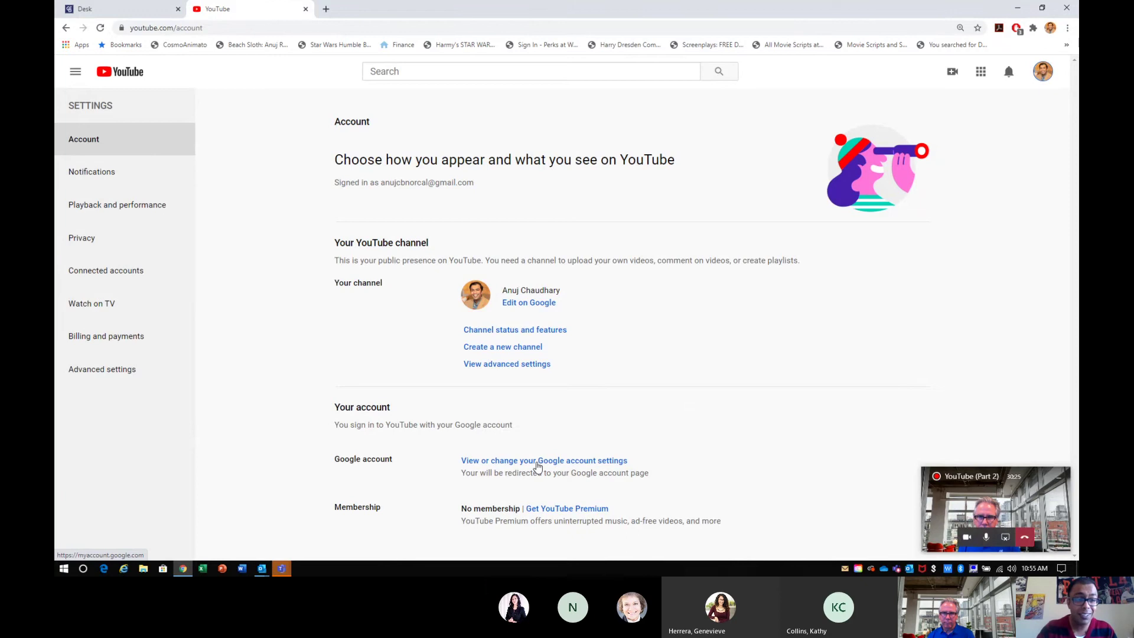
Step: Open the advanced account settings and examine the custom URL eligibility and the option to move the channel to a brand account
click(135, 370)
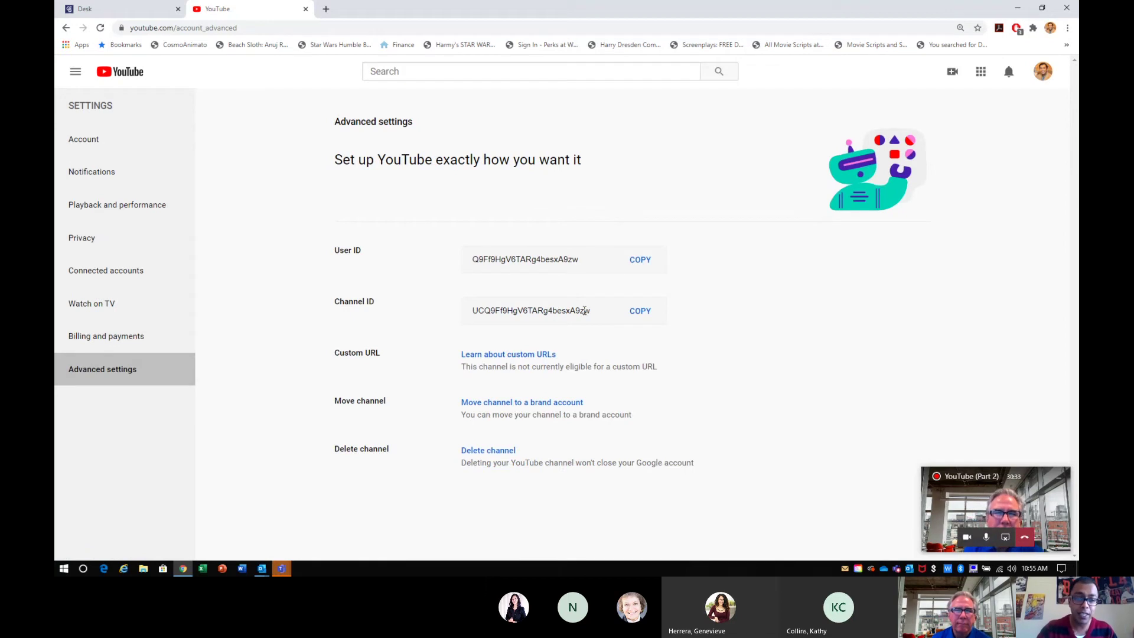
double_click(539, 366)
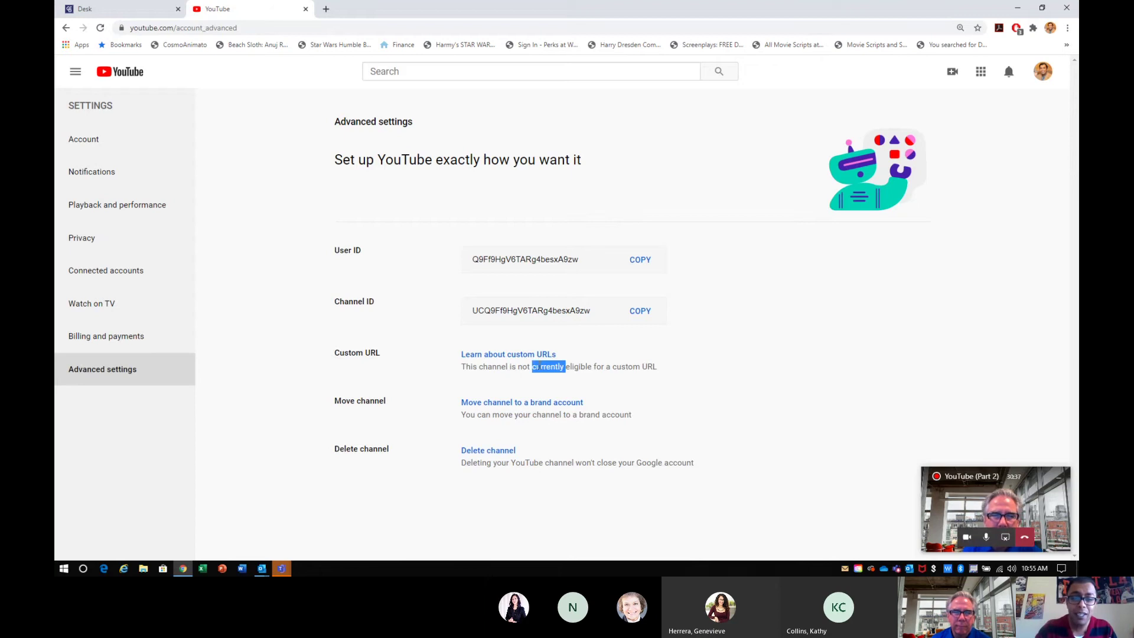
click(539, 366)
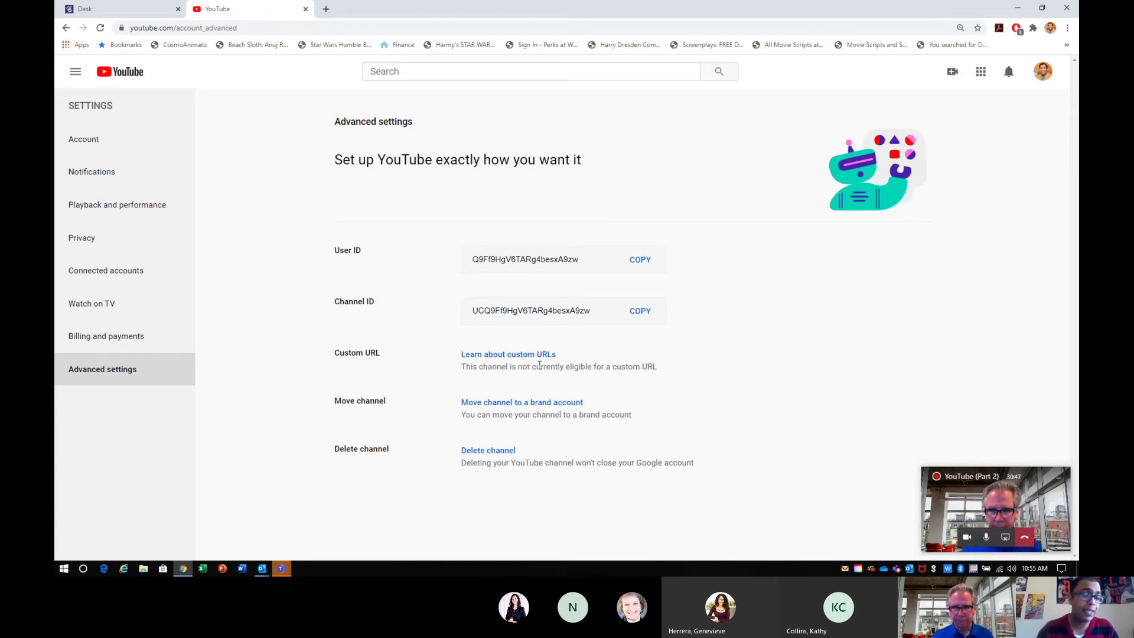
triple_click(530, 414)
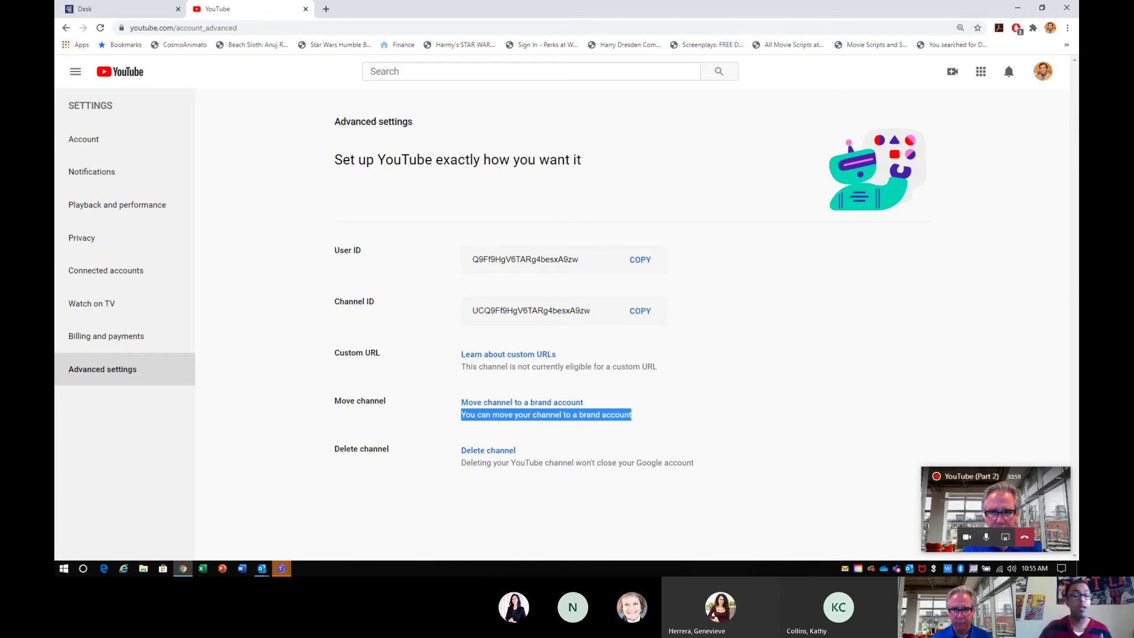
Step: Start moving the channel to a brand account, enter the account password, and agree to verify the identity through the phone prompt
click(521, 404)
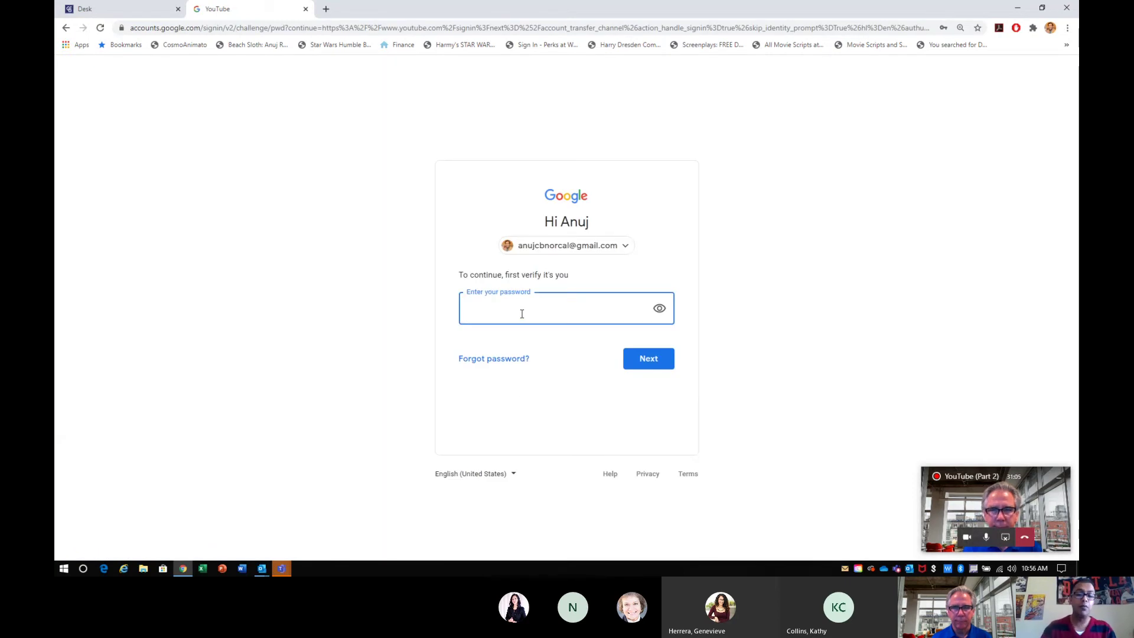
text(•••••)
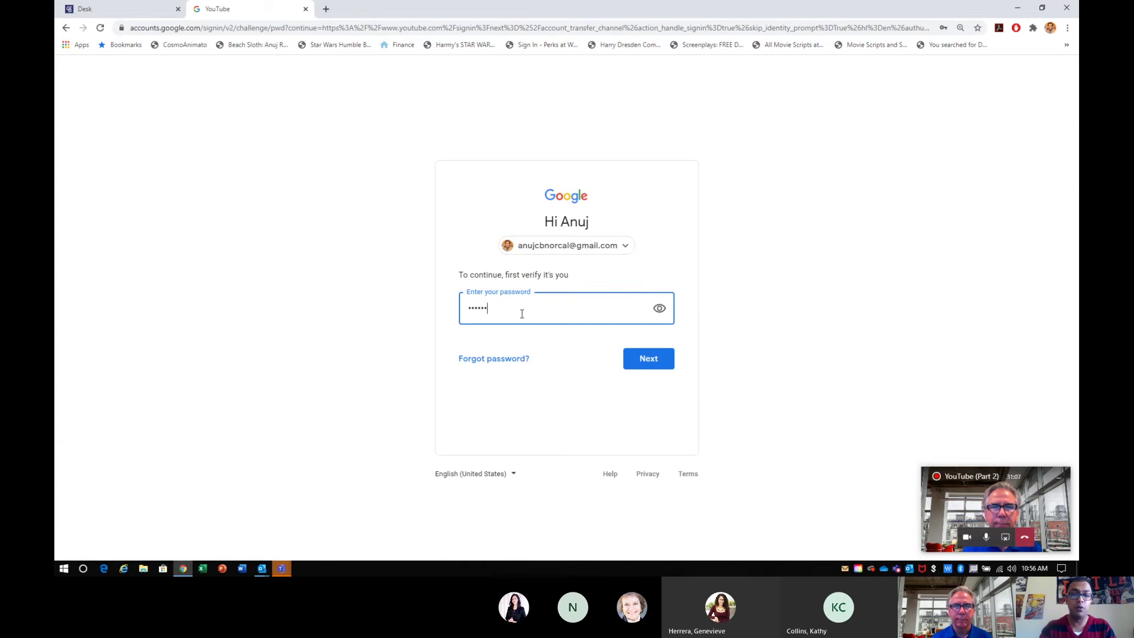
text(•••)
key(Return)
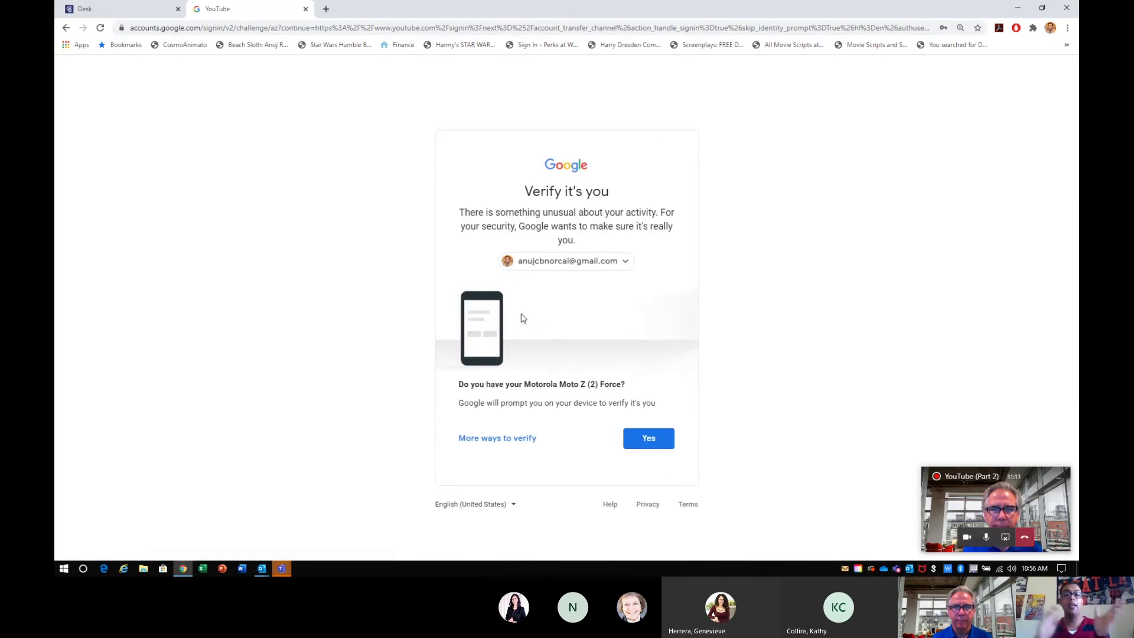
click(641, 442)
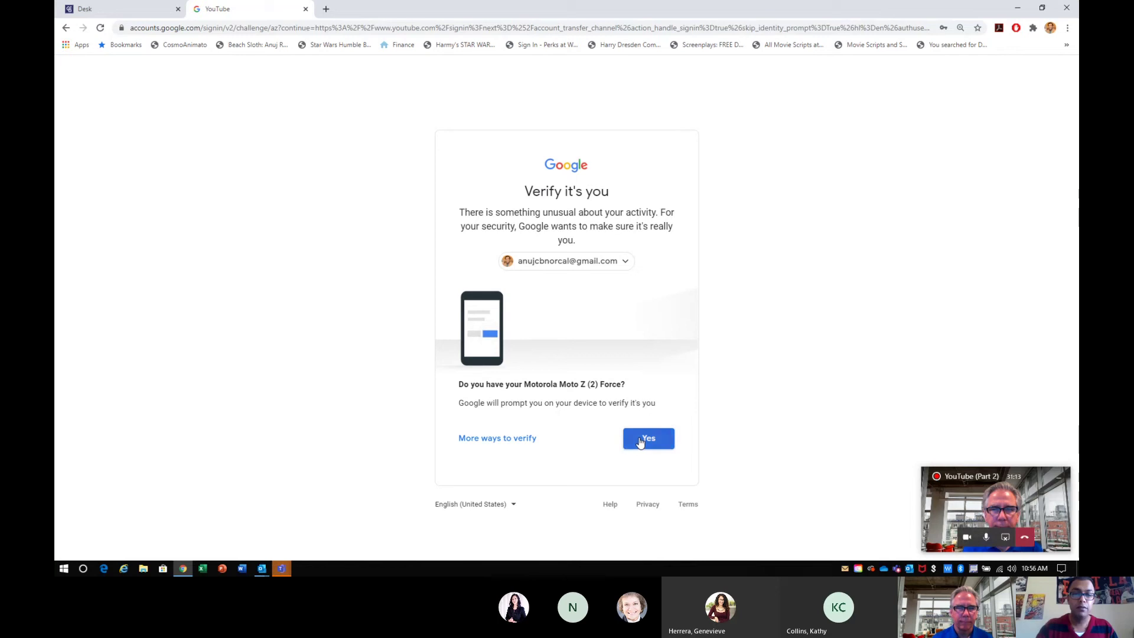